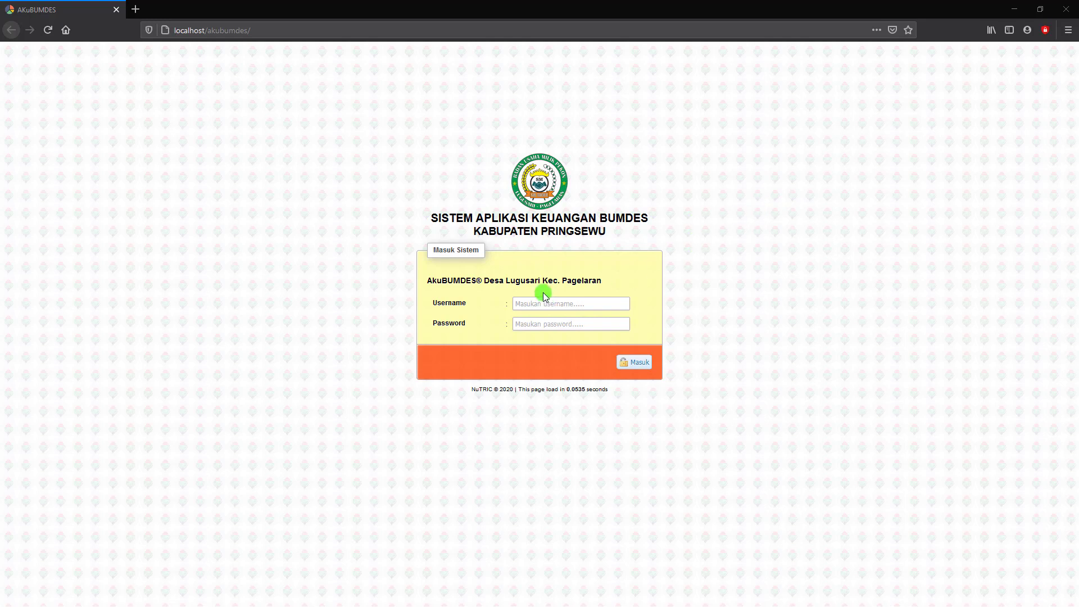
Log in with the trading unit's username and password, declining Firefox's offer to save the login.
{"action": "left_click", "coordinate": [533, 303]}
{"action": "type", "text": "DAGANG"}
{"action": "left_click", "coordinate": [529, 325]}
{"action": "type", "text": "dag"}
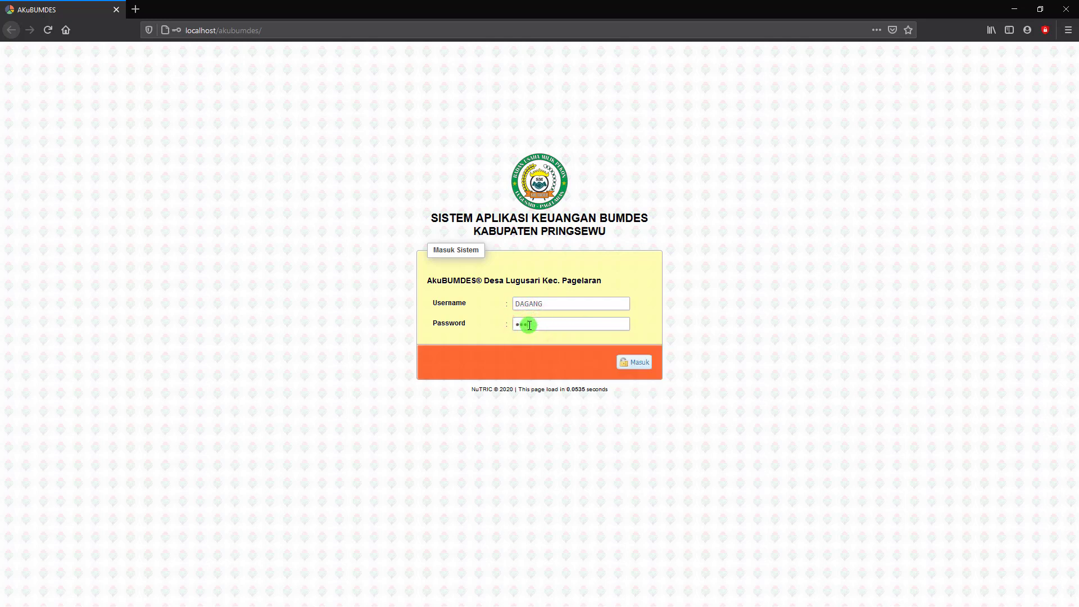
{"action": "type", "text": "a"}
{"action": "key", "text": "Return"}
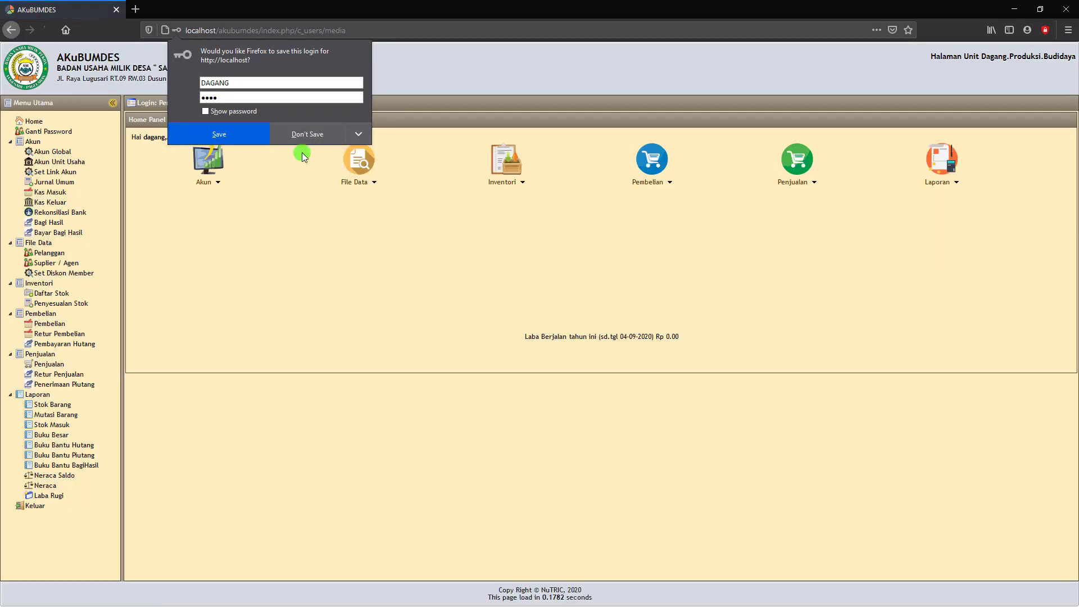
{"action": "left_click", "coordinate": [304, 141]}
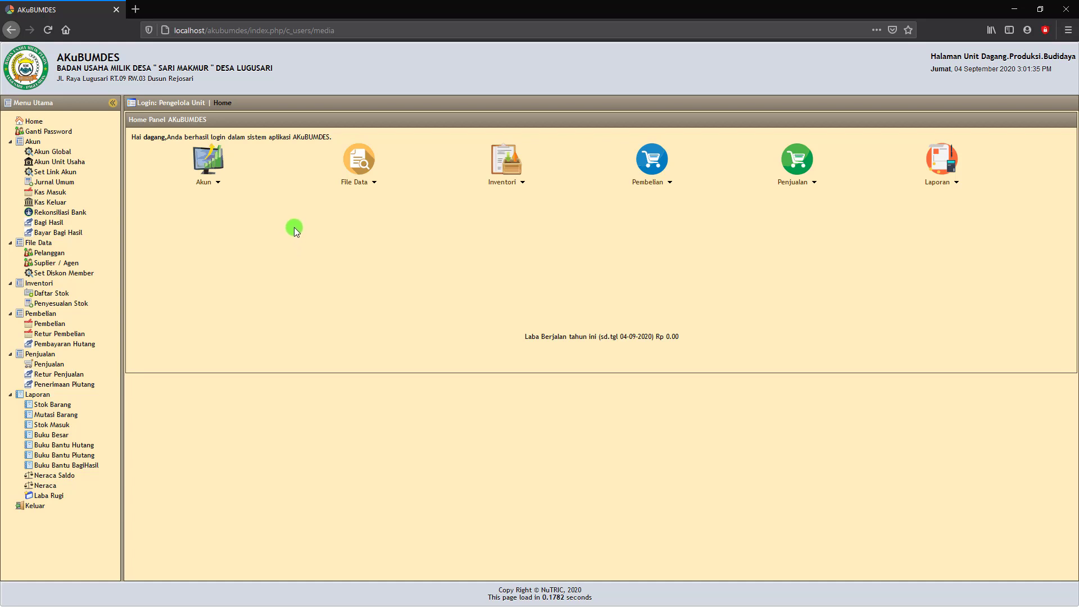
Open Jurnal Umum and start a new entry dated 01-09-2020.
{"action": "left_click", "coordinate": [44, 186]}
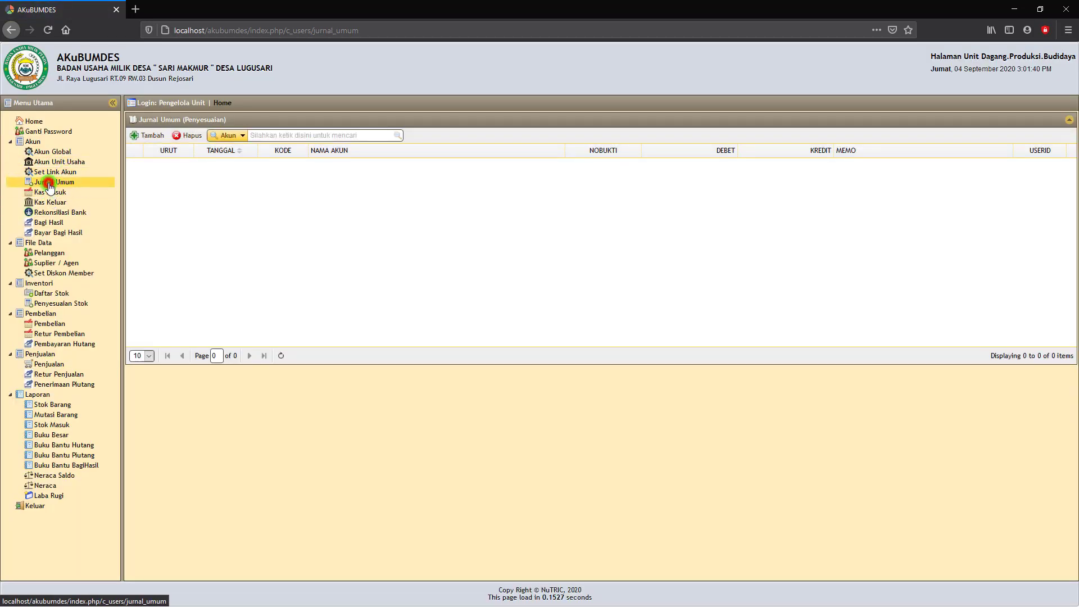
{"action": "left_click", "coordinate": [49, 187]}
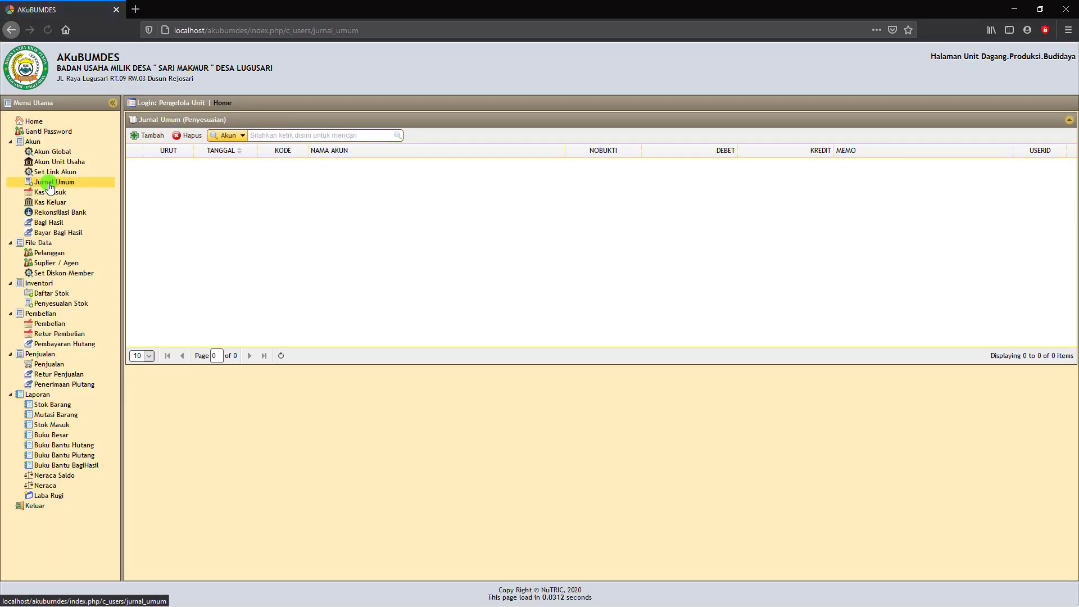
{"action": "left_click", "coordinate": [49, 186]}
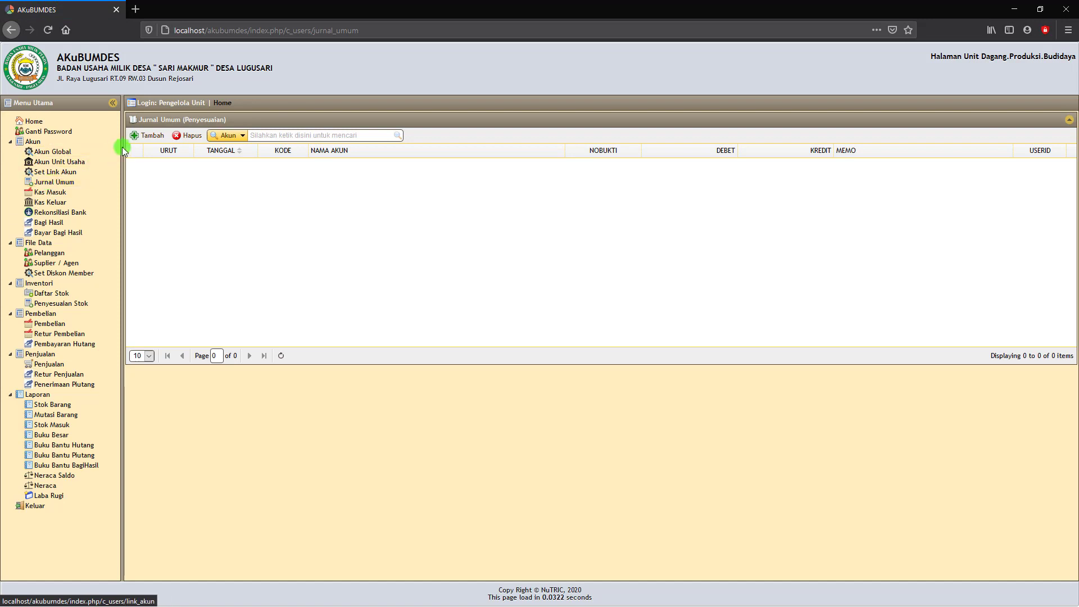
{"action": "left_click", "coordinate": [151, 137]}
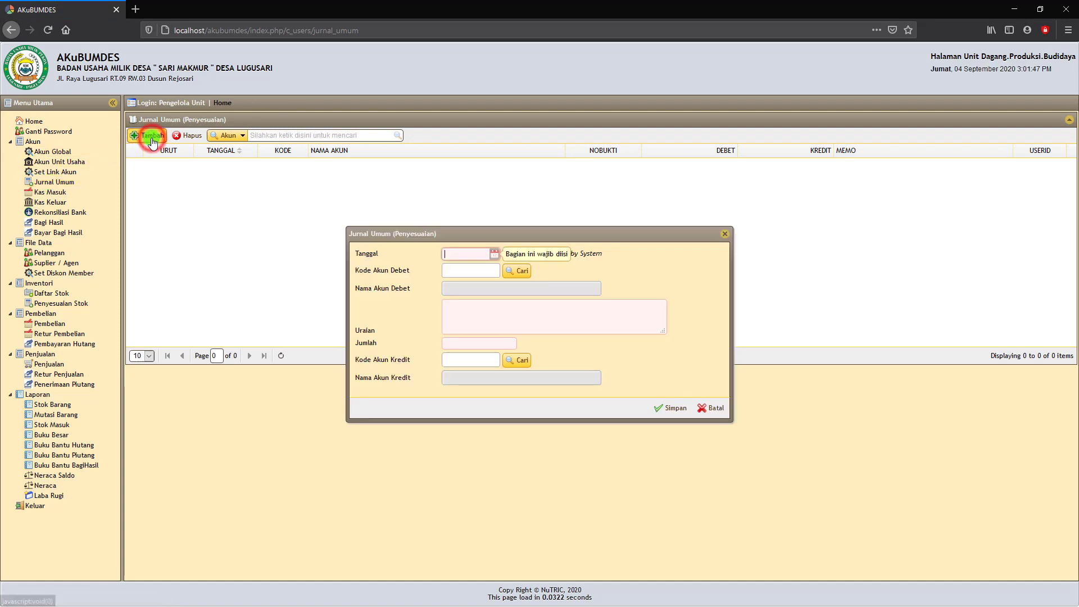
{"action": "left_click", "coordinate": [495, 254]}
{"action": "left_click", "coordinate": [482, 298]}
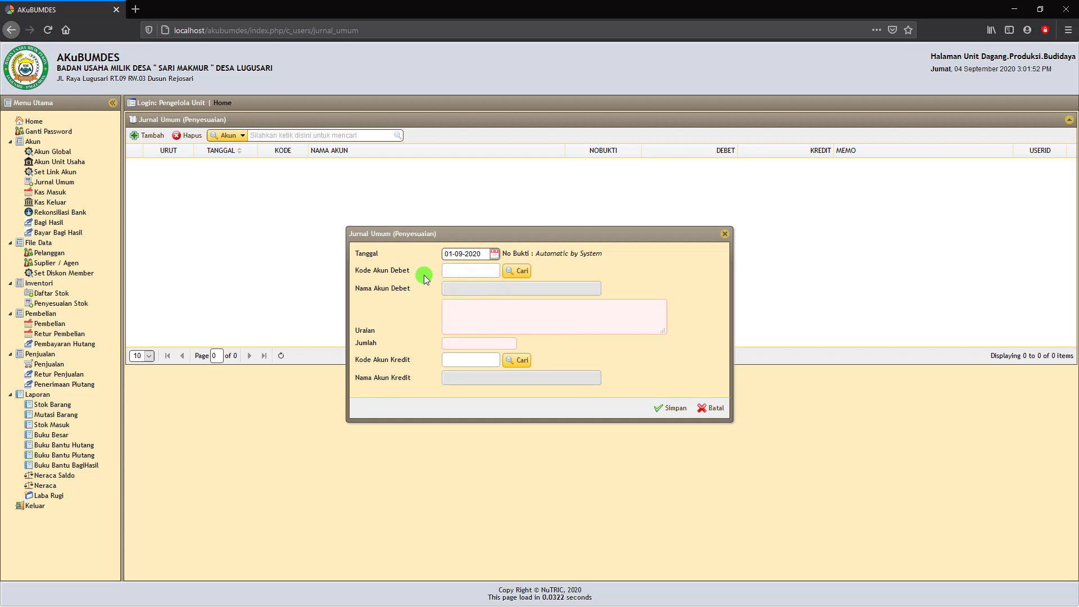
Choose 1121 Kas di Bank / Lembaga Keuangan lain as the debit account.
{"action": "left_click", "coordinate": [516, 271]}
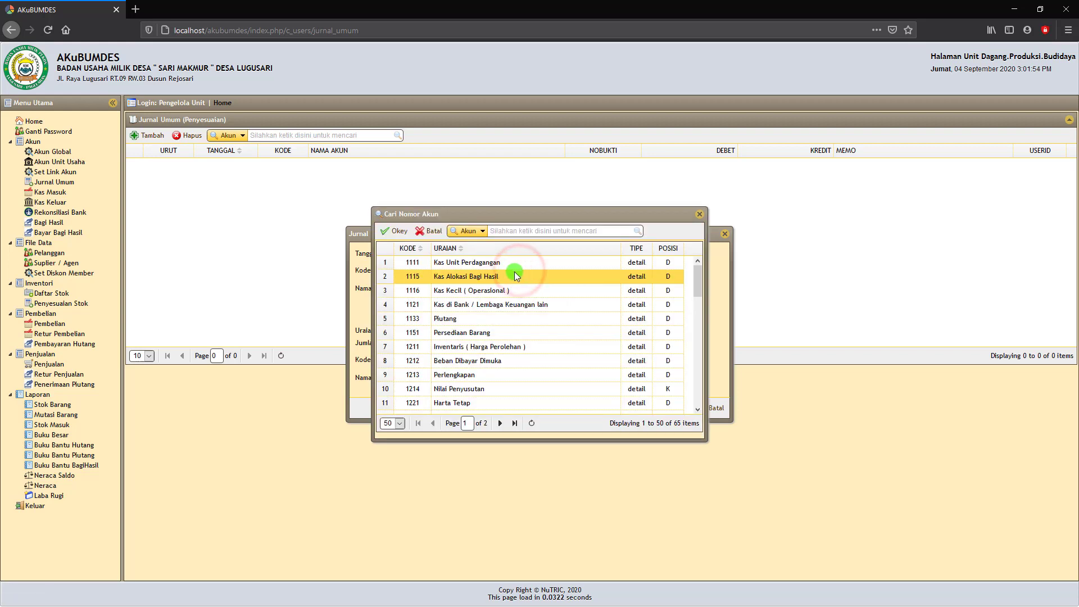
{"action": "left_click", "coordinate": [476, 306]}
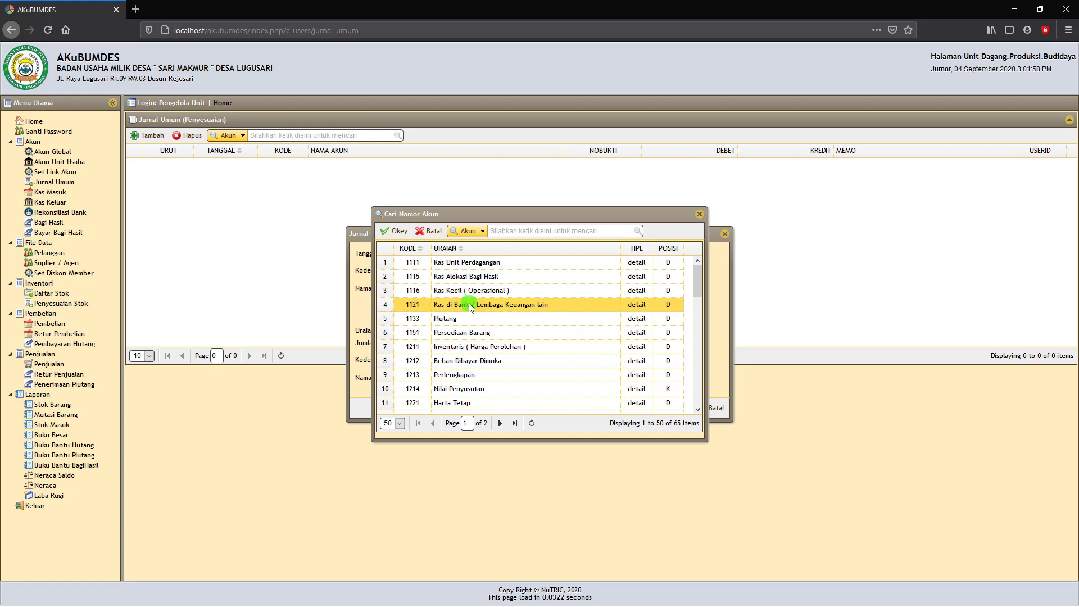
{"action": "double_click", "coordinate": [469, 306]}
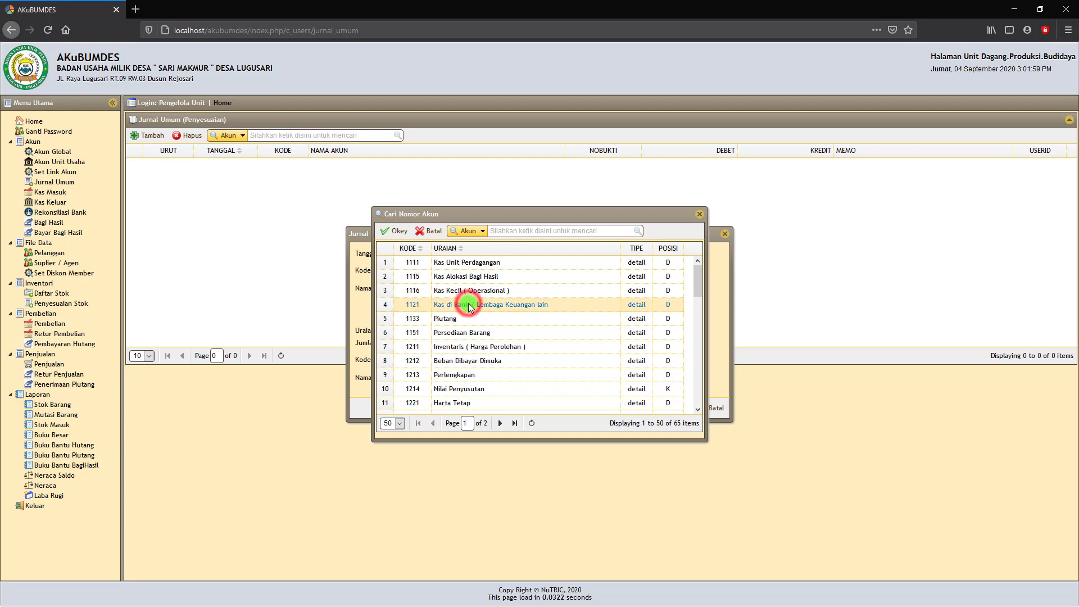
{"action": "left_click", "coordinate": [397, 231]}
Enter the description 'Penyertaan Modal Desa', correcting the casing and typos.
{"action": "left_click", "coordinate": [468, 312]}
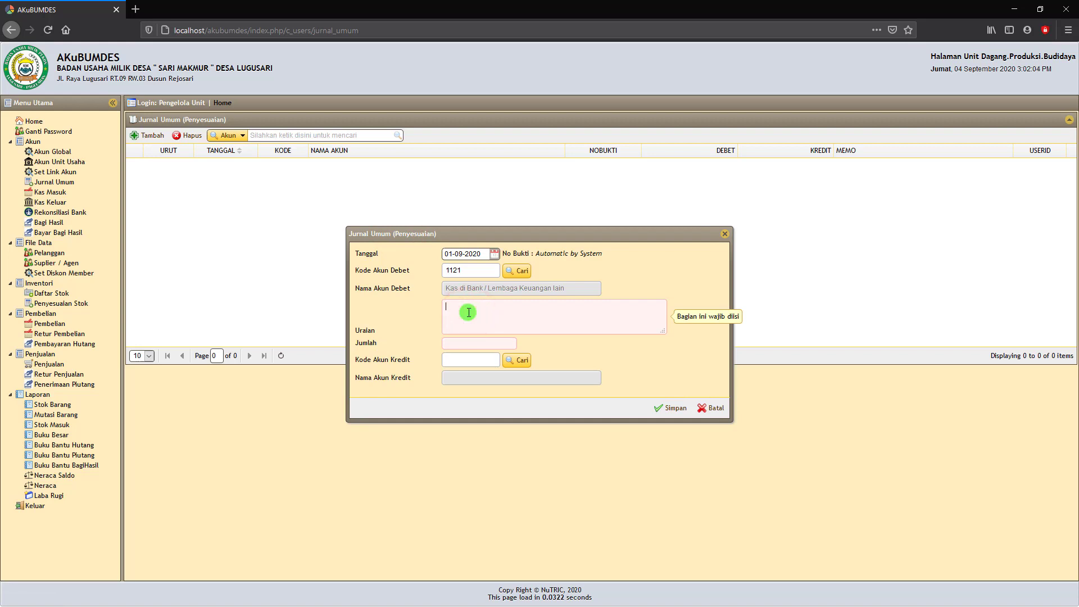
{"action": "type", "text": "tERIMA pEN"}
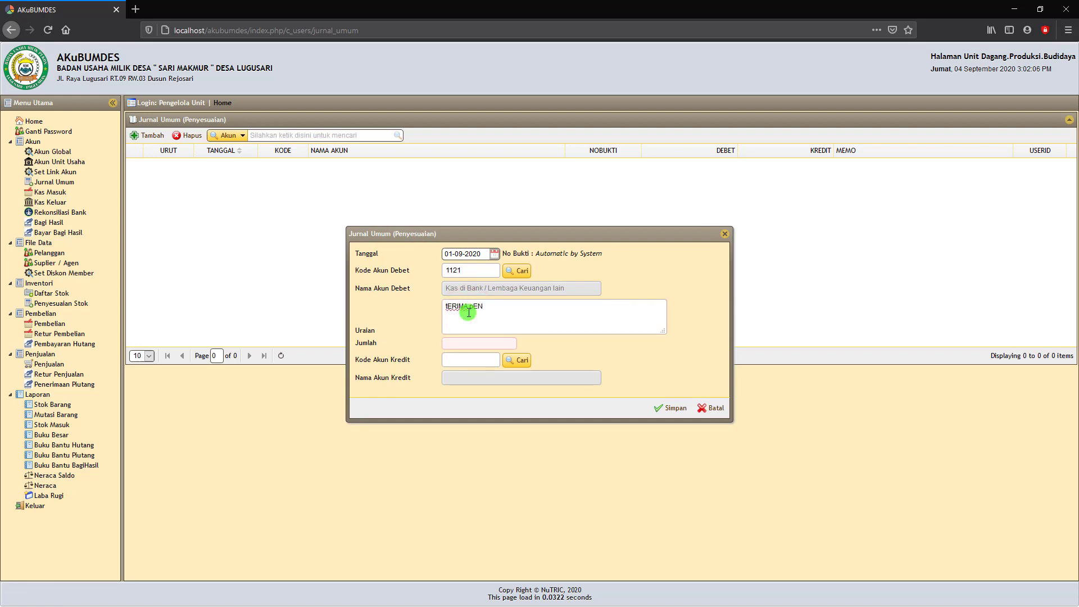
{"action": "type", "text": "YERTAAN mODAL dESA"}
{"action": "key", "text": "BackSpace"}
{"action": "key", "text": "BackSpace"}
{"action": "key", "text": "BackSpace"}
{"action": "key", "text": "BackSpace"}
{"action": "key", "text": "BackSpace"}
{"action": "key", "text": "BackSpace"}
{"action": "key", "text": "BackSpace"}
{"action": "key", "text": "BackSpace"}
{"action": "key", "text": "BackSpace"}
{"action": "key", "text": "BackSpace"}
{"action": "key", "text": "BackSpace"}
{"action": "key", "text": "BackSpace"}
{"action": "key", "text": "BackSpace"}
{"action": "key", "text": "BackSpace"}
{"action": "key", "text": "BackSpace"}
{"action": "key", "text": "BackSpace"}
{"action": "key", "text": "BackSpace"}
{"action": "key", "text": "BackSpace"}
{"action": "key", "text": "BackSpace"}
{"action": "key", "text": "BackSpace"}
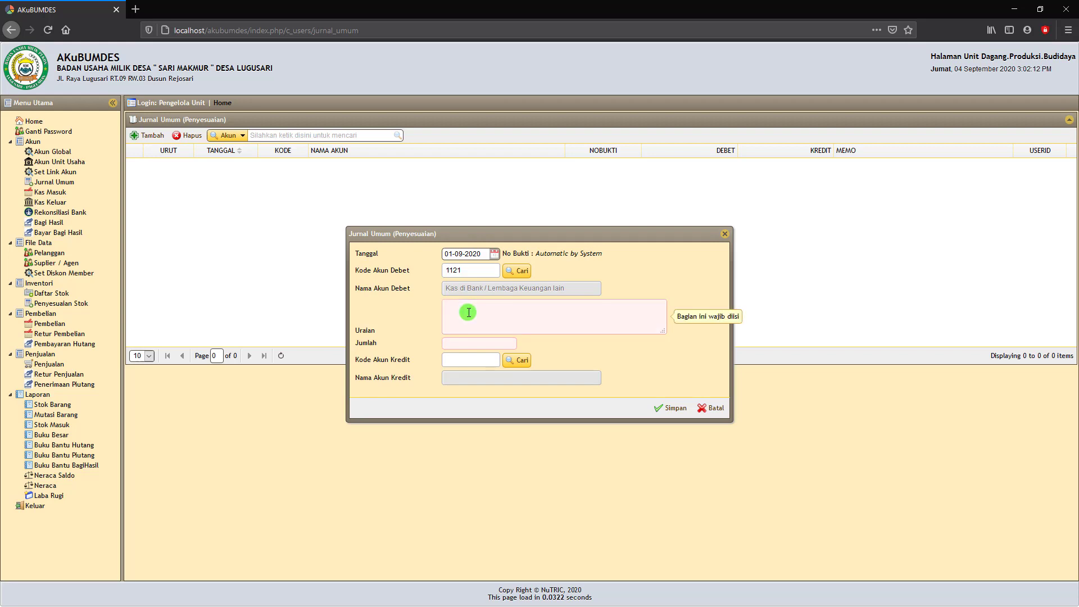
{"action": "type", "text": "Penyer"}
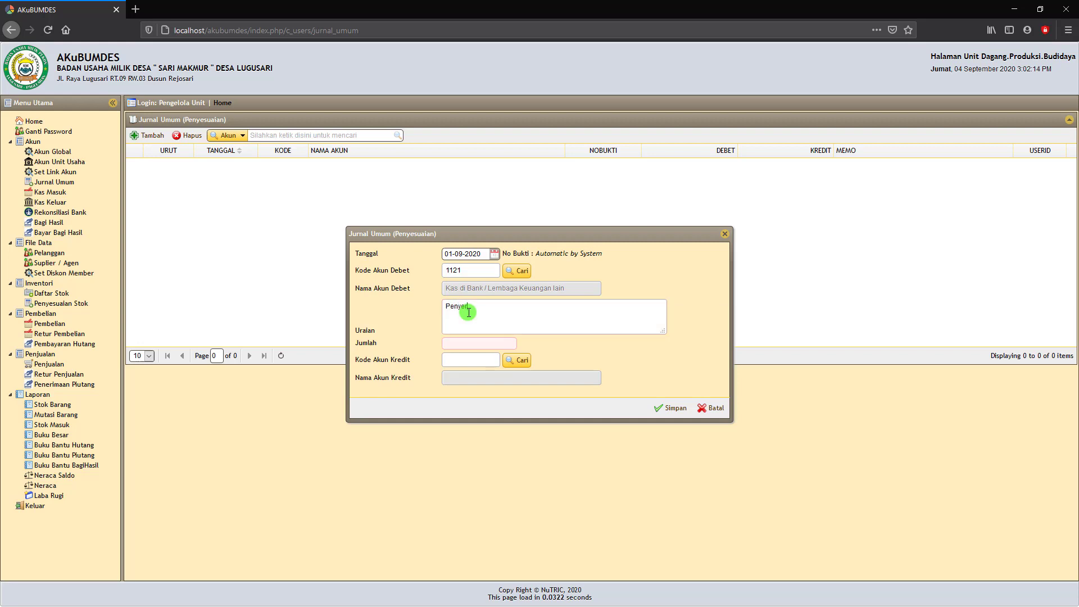
{"action": "type", "text": "taan NMo"}
{"action": "key", "text": "BackSpace"}
{"action": "key", "text": "BackSpace"}
{"action": "type", "text": "Modal Desa"}
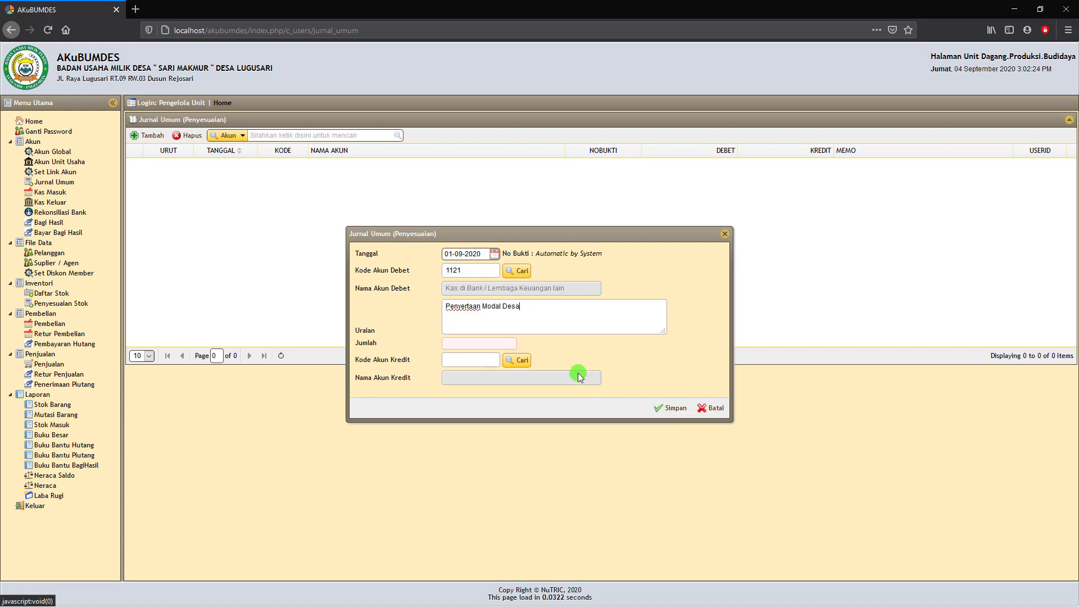
Set the entry amount to Rp 100.000.000.
{"action": "left_click", "coordinate": [488, 347]}
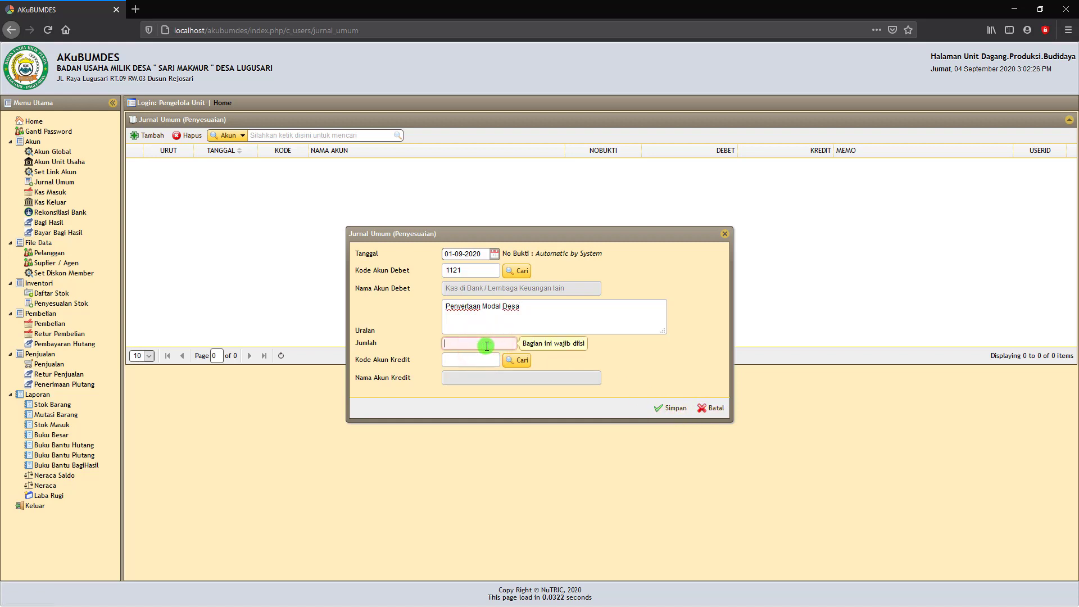
{"action": "type", "text": "100."}
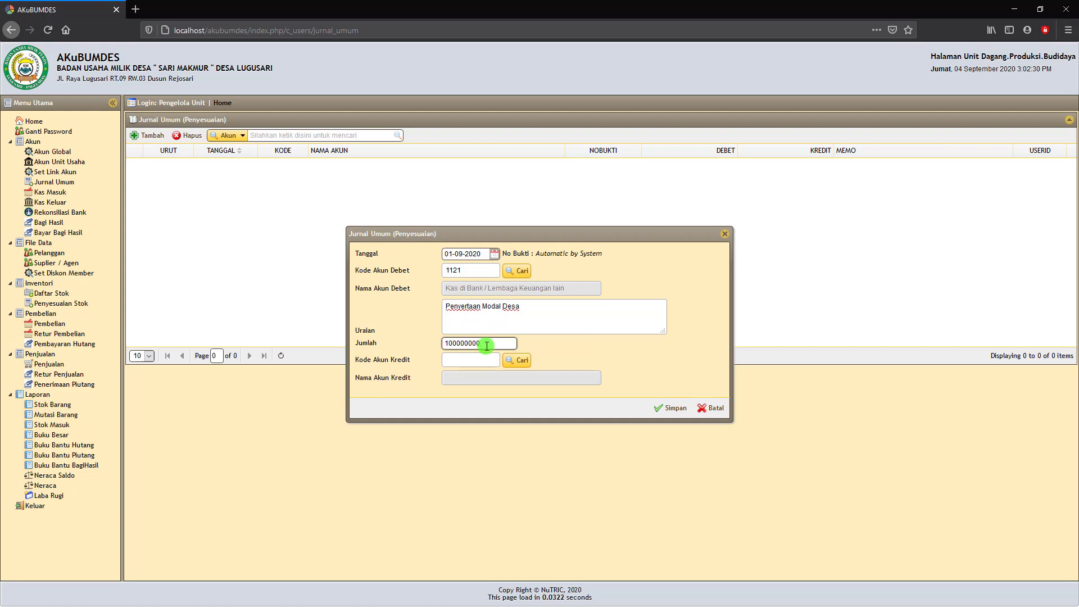
{"action": "type", "text": "000.000"}
{"action": "left_click", "coordinate": [557, 350]}
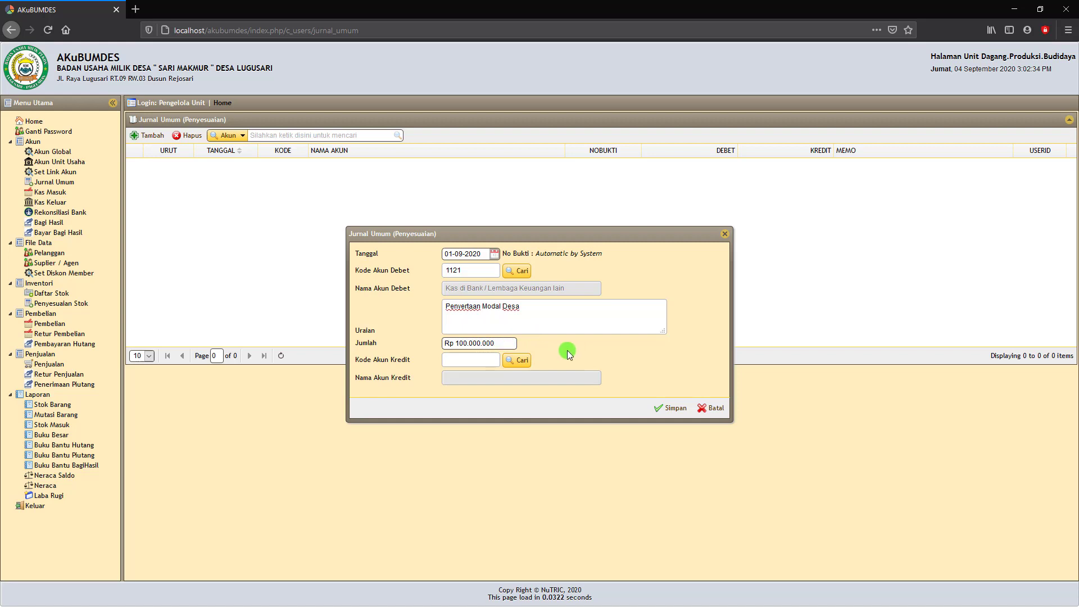
Look up the credit account and find 3100 Modal BUMDes in the account list.
{"action": "left_click", "coordinate": [544, 349]}
{"action": "left_click", "coordinate": [522, 362]}
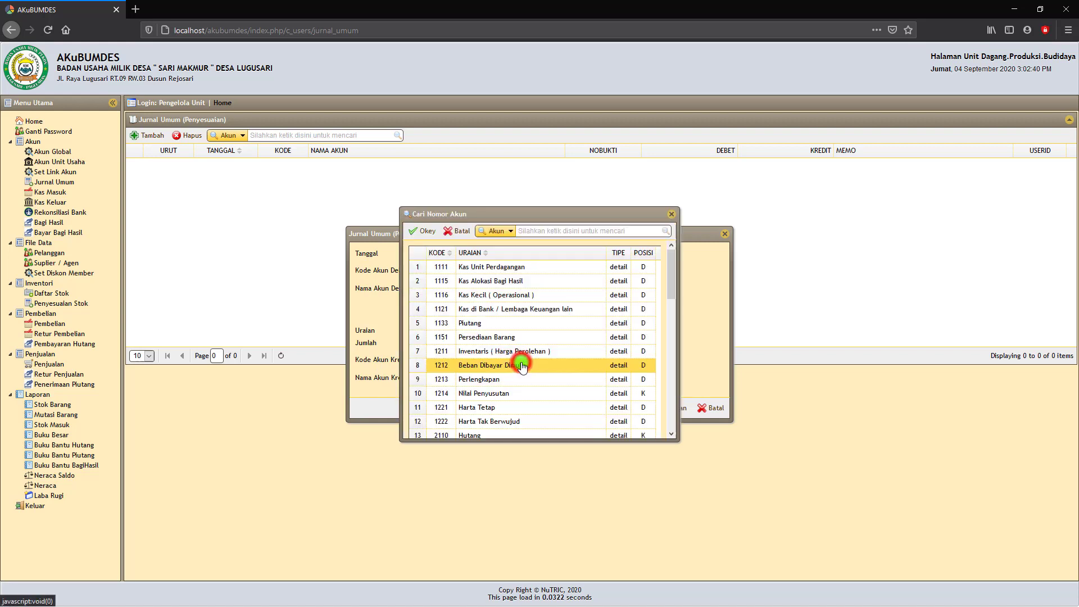
{"action": "left_click", "coordinate": [523, 365]}
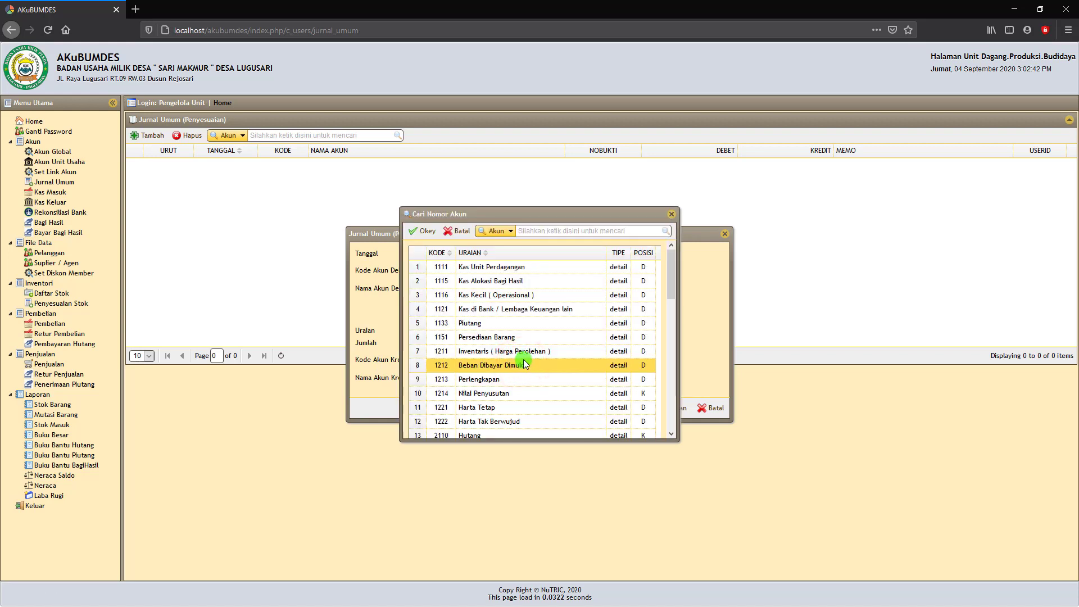
{"action": "left_click", "coordinate": [519, 351]}
{"action": "left_click", "coordinate": [513, 336]}
{"action": "scroll", "coordinate": [512, 337], "scroll_direction": "down", "scroll_amount": 3}
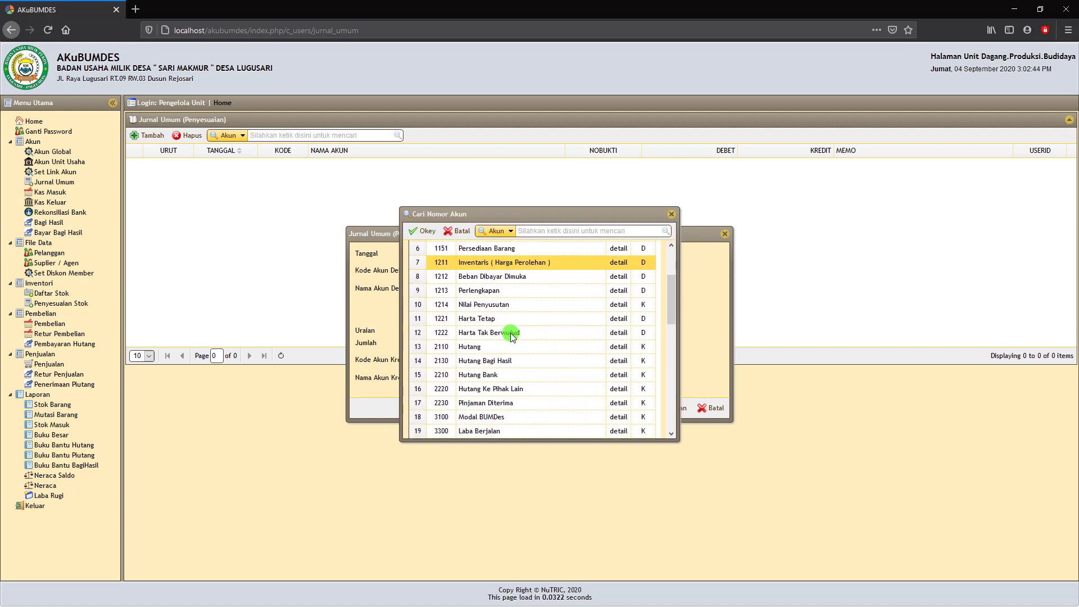
{"action": "left_click", "coordinate": [498, 412]}
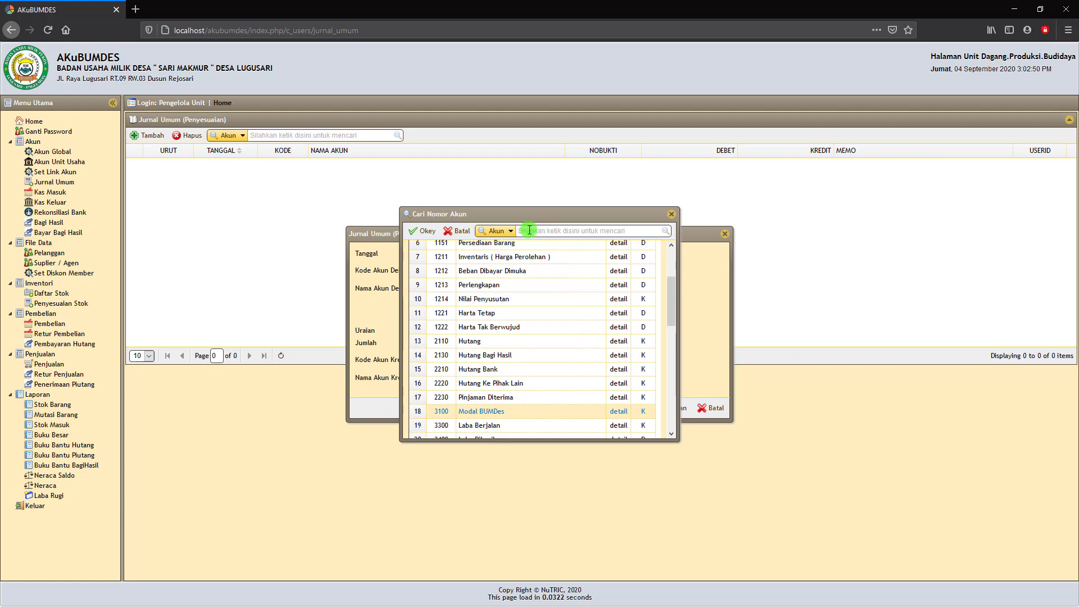
Filter accounts by 'Modal', set 3100 Modal BUMDes as credit, and save the entry.
{"action": "left_click", "coordinate": [513, 229]}
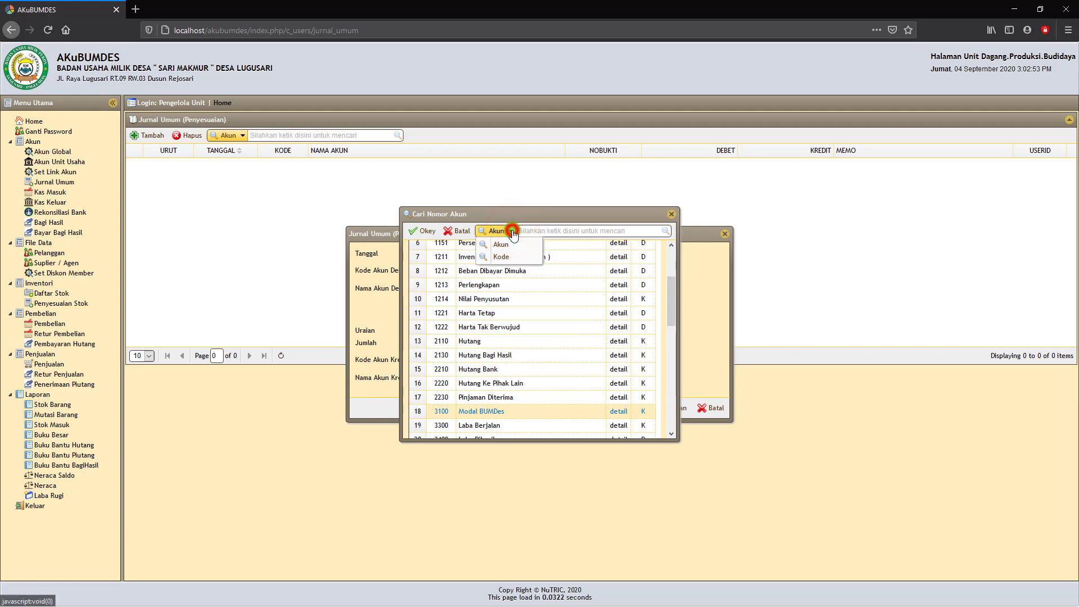
{"action": "left_click", "coordinate": [511, 229]}
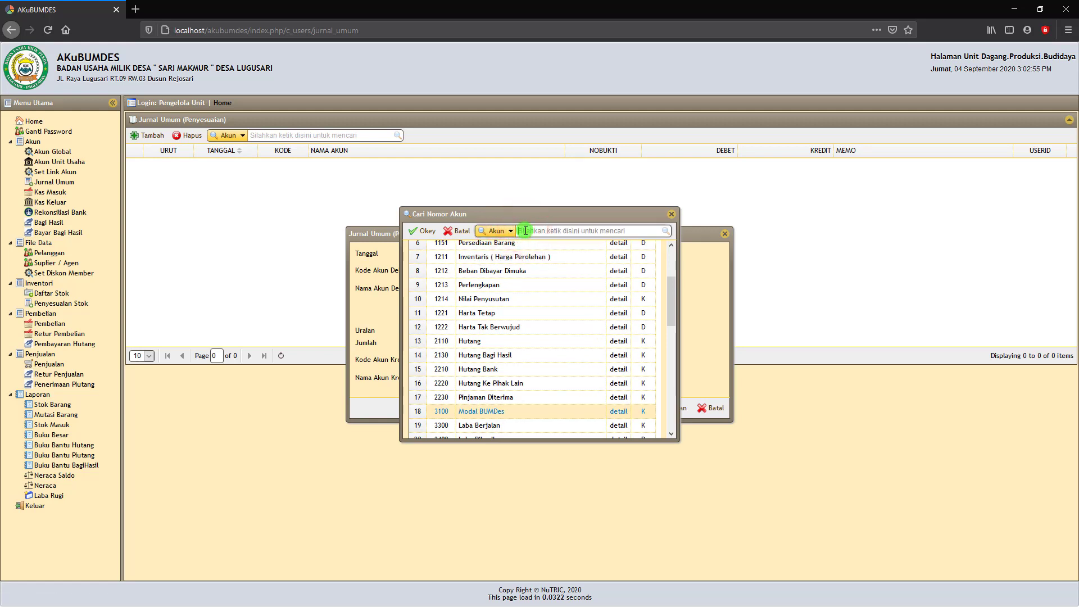
{"action": "type", "text": "Modal"}
{"action": "left_click", "coordinate": [665, 231]}
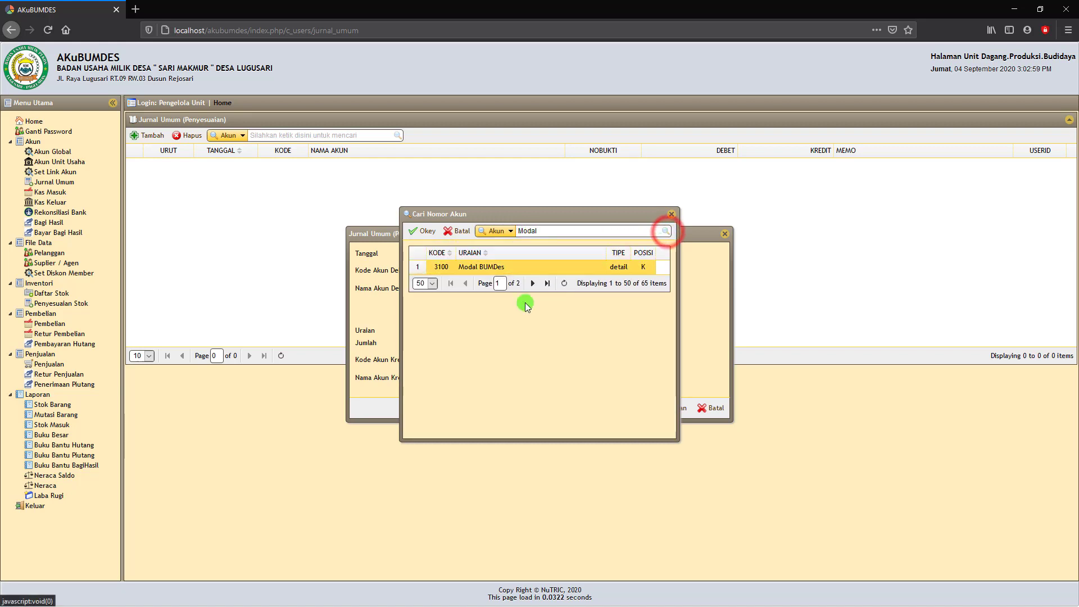
{"action": "left_click", "coordinate": [492, 268]}
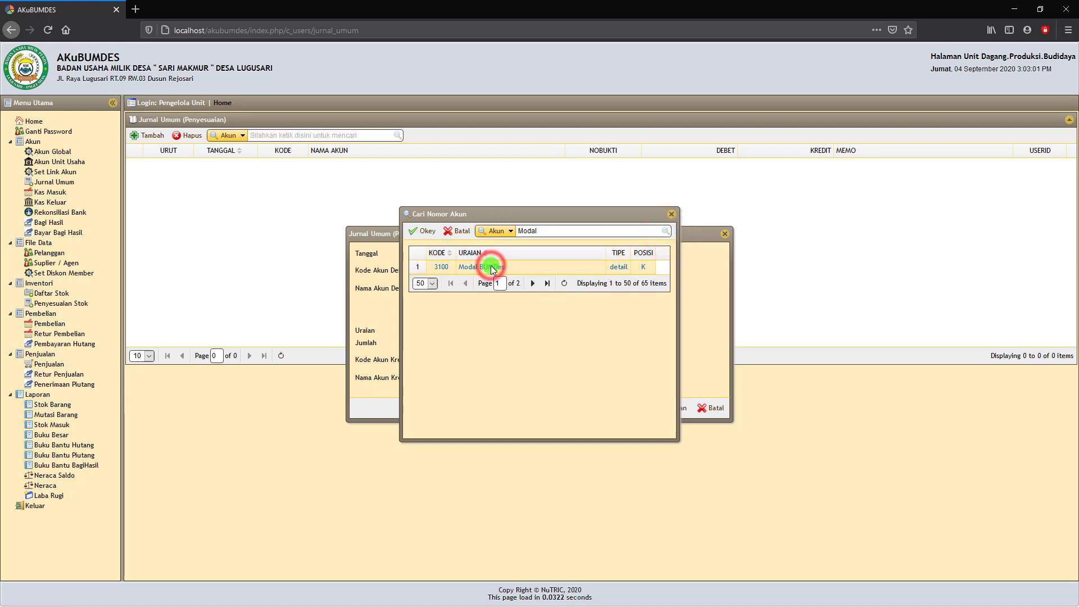
{"action": "left_click", "coordinate": [423, 231]}
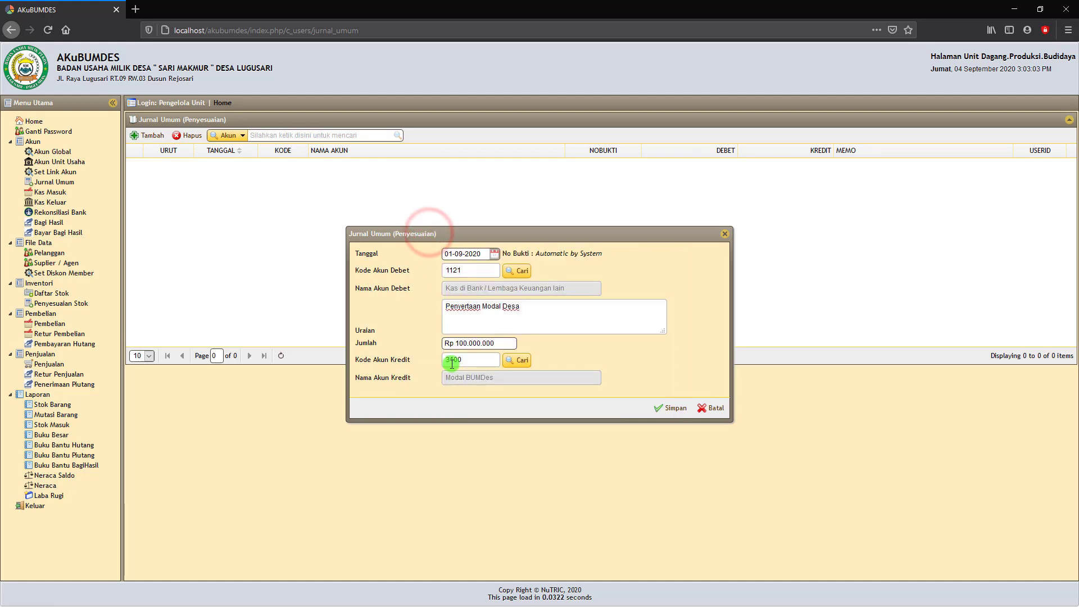
{"action": "left_click", "coordinate": [681, 409]}
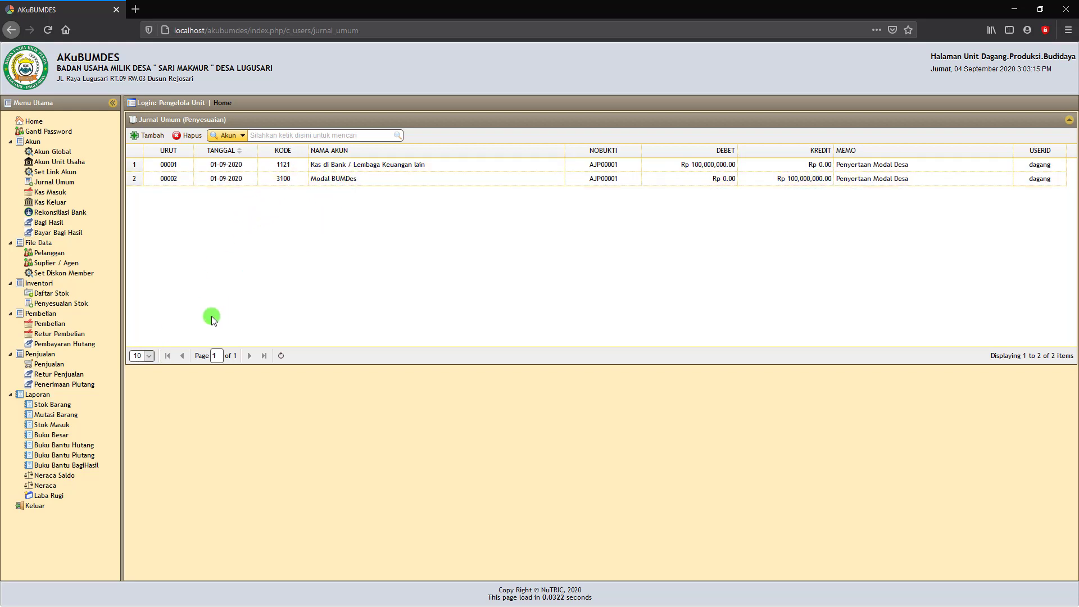
Generate the Neraca as of 04-09-2020, review its 100,000,000 totals, and print it to PDF.
{"action": "left_click", "coordinate": [45, 486]}
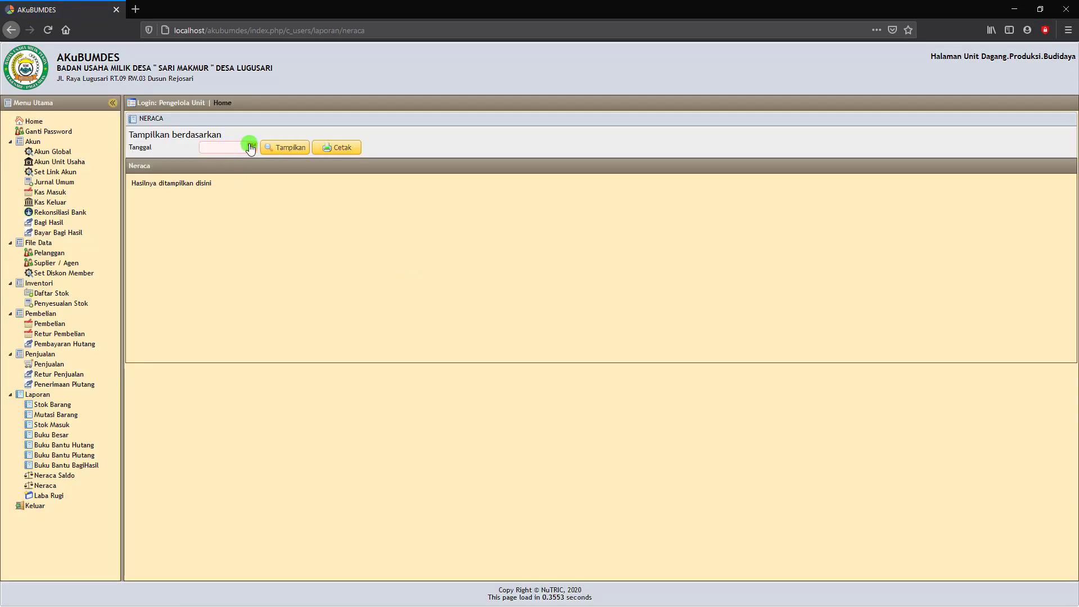
{"action": "left_click", "coordinate": [251, 146]}
{"action": "left_click", "coordinate": [276, 186]}
{"action": "left_click", "coordinate": [286, 151]}
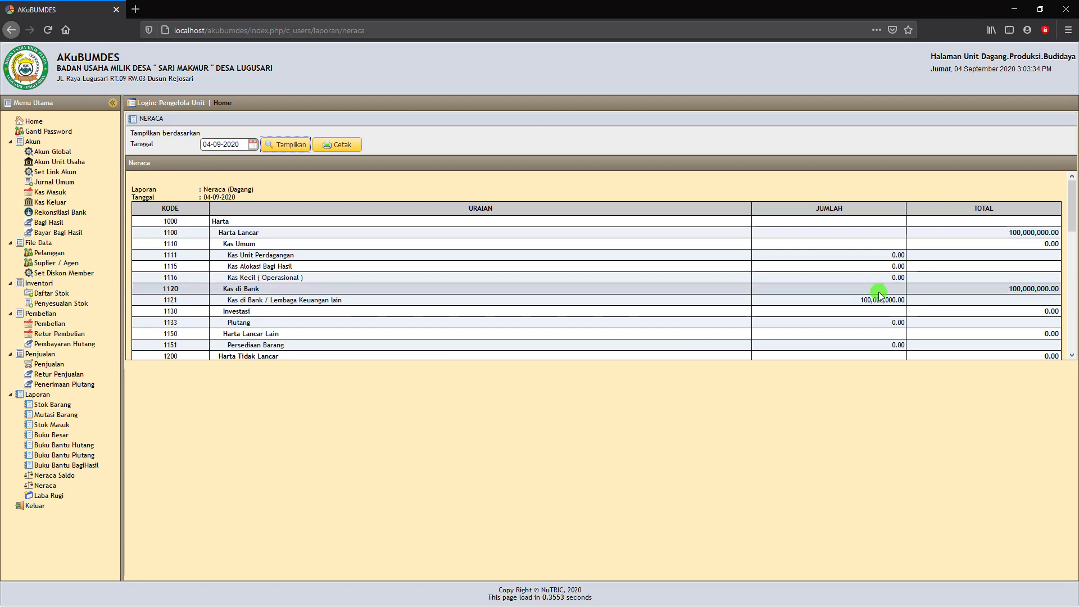
{"action": "scroll", "coordinate": [879, 292], "scroll_direction": "down", "scroll_amount": 5}
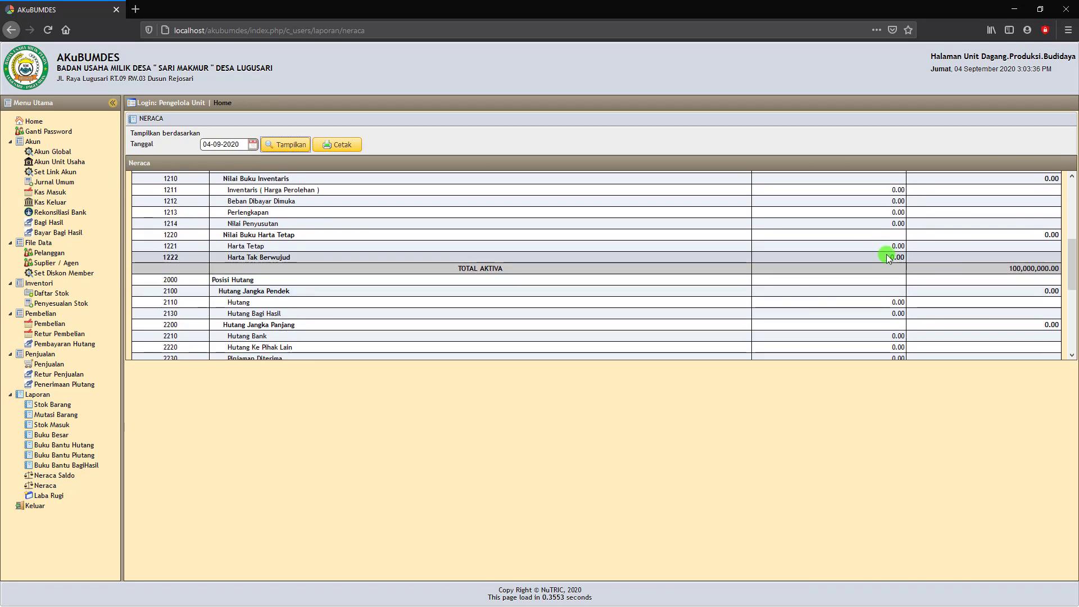
{"action": "scroll", "coordinate": [891, 249], "scroll_direction": "down", "scroll_amount": 3}
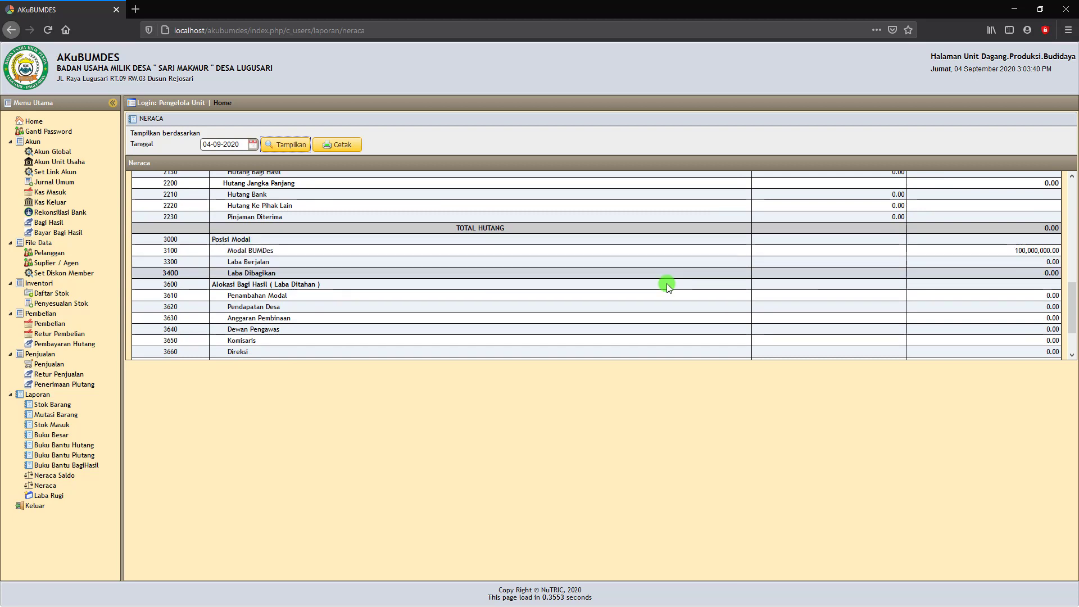
{"action": "scroll", "coordinate": [572, 259], "scroll_direction": "down", "scroll_amount": 2}
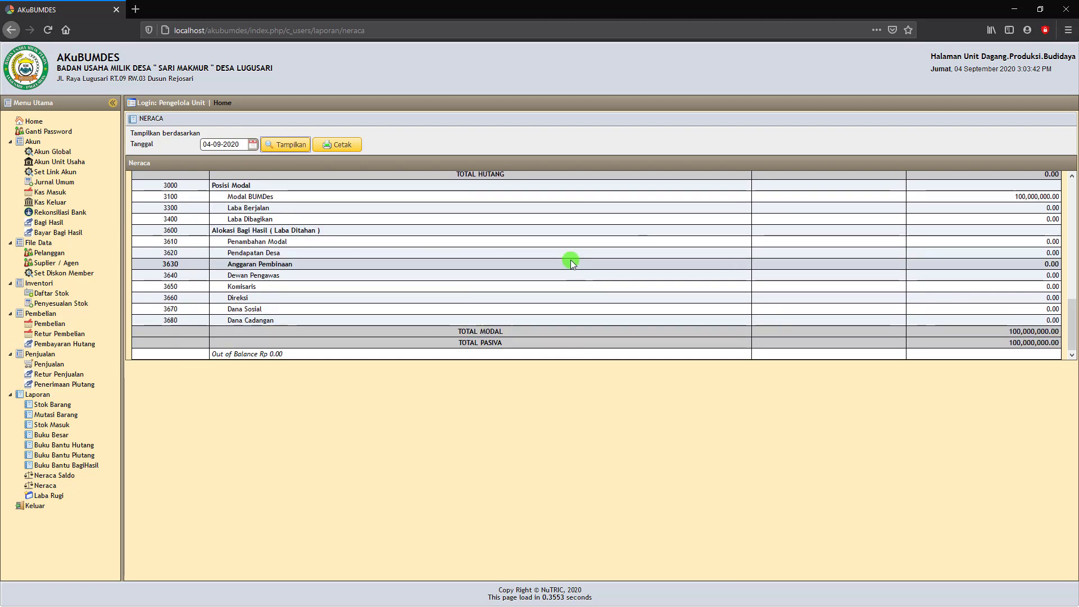
{"action": "scroll", "coordinate": [562, 260], "scroll_direction": "up", "scroll_amount": 3}
{"action": "left_click", "coordinate": [342, 144]}
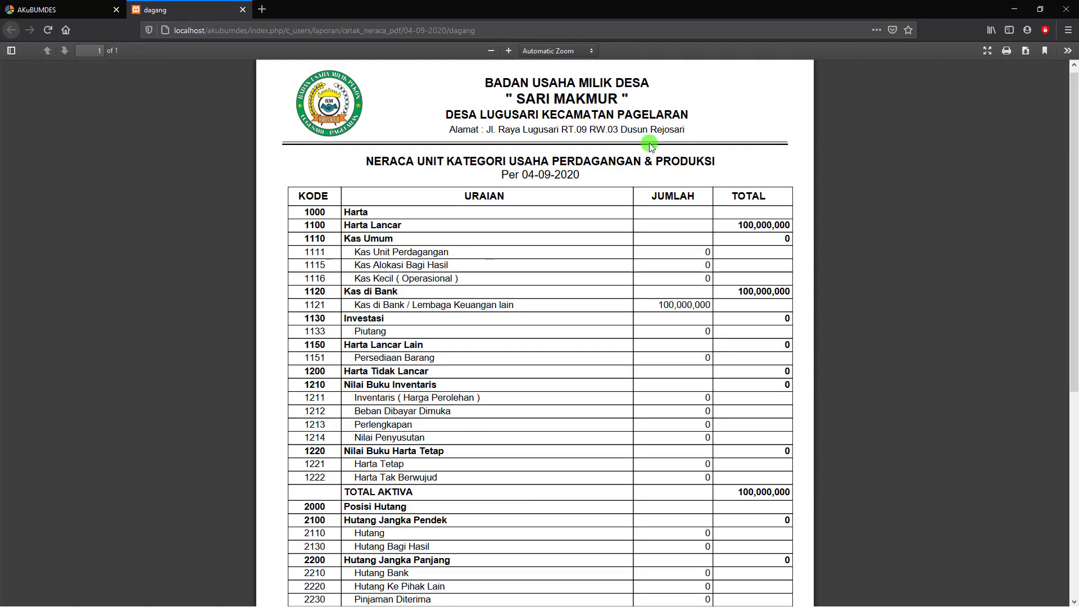
Look over the printed Neraca PDF and close its tab.
{"action": "scroll", "coordinate": [523, 217], "scroll_direction": "down", "scroll_amount": 2}
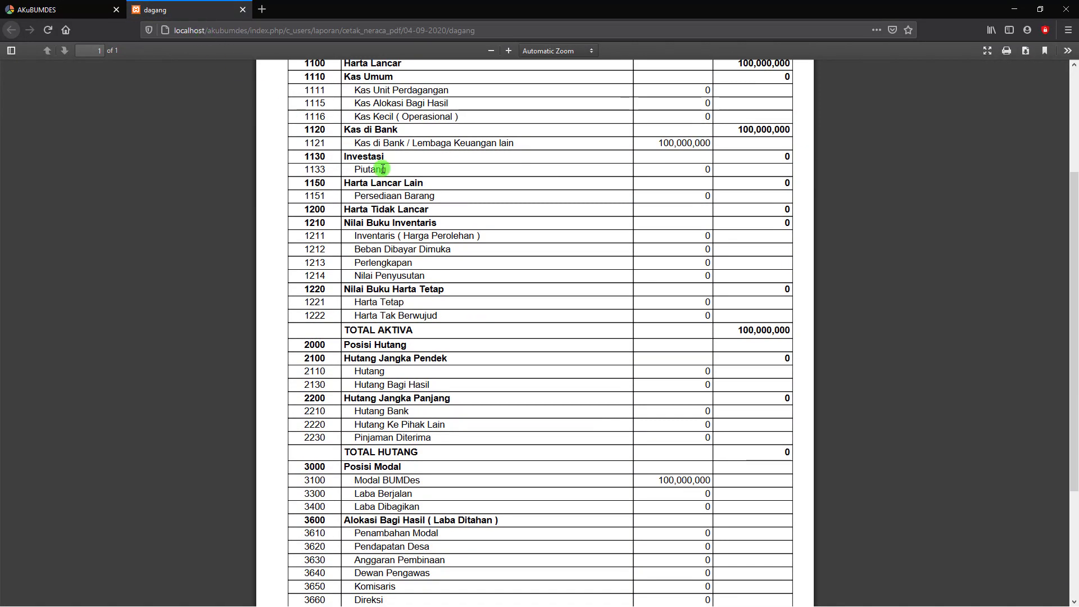
{"action": "scroll", "coordinate": [376, 169], "scroll_direction": "up", "scroll_amount": 3}
{"action": "left_click", "coordinate": [244, 10]}
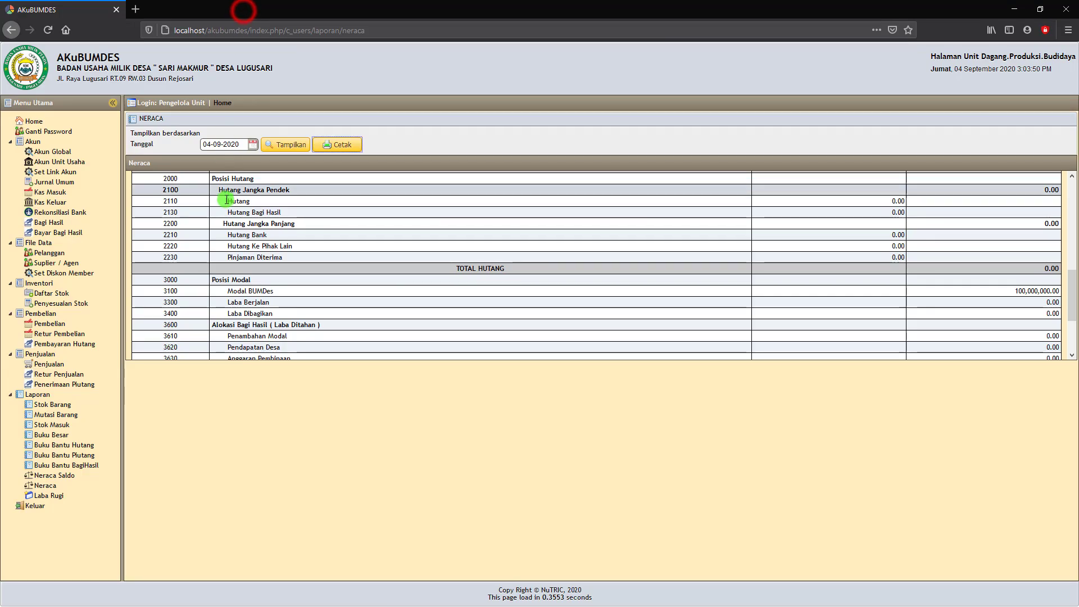
Return to Jurnal Umum, select the Modal BUMDes line, and reload the list.
{"action": "left_click", "coordinate": [49, 185]}
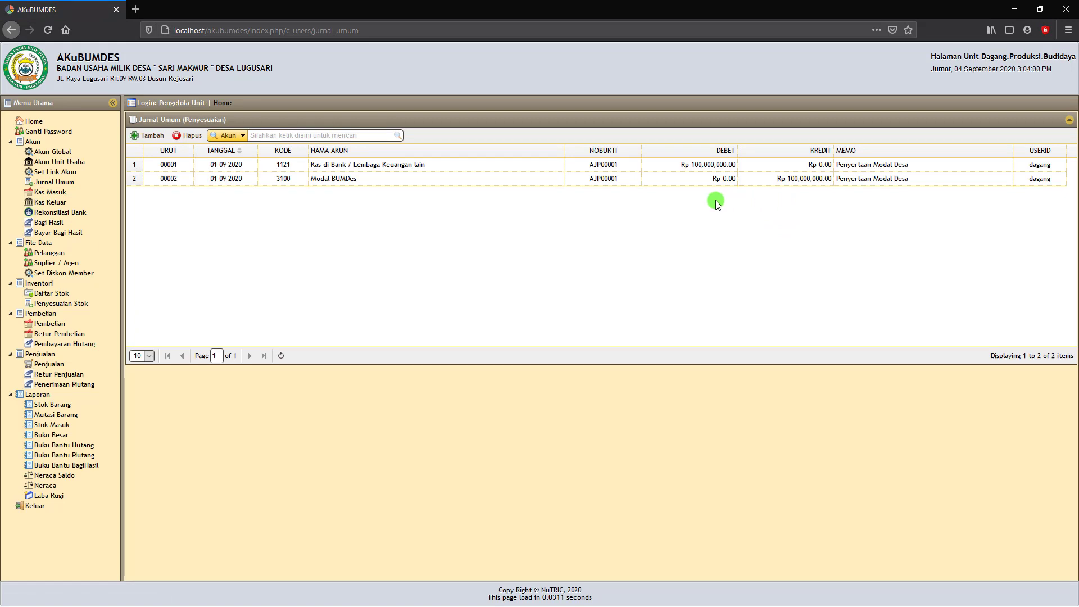
{"action": "left_click", "coordinate": [695, 178]}
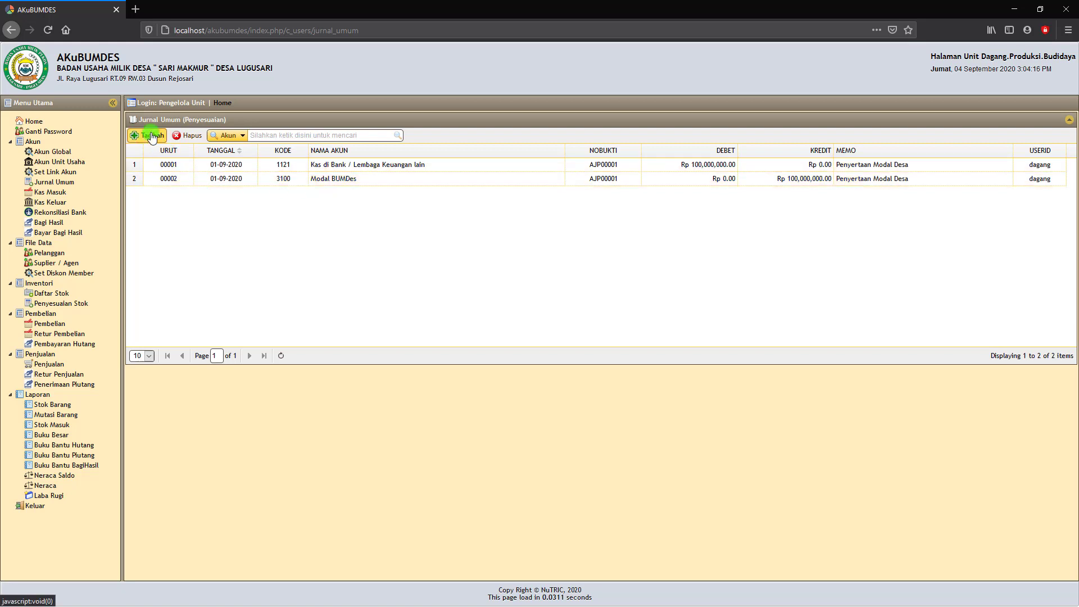
{"action": "left_click", "coordinate": [47, 183]}
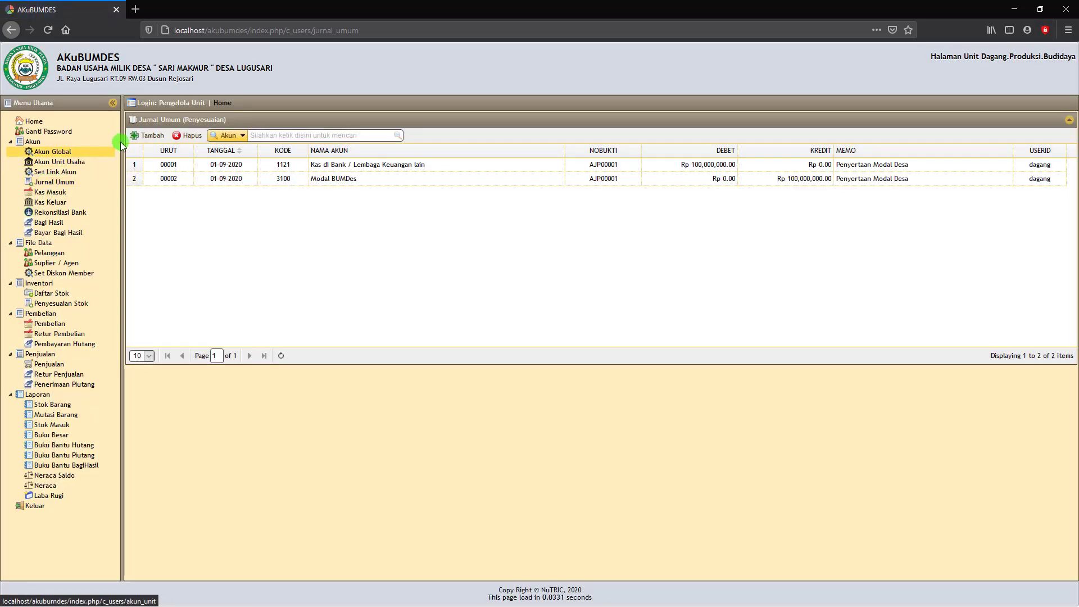
Start a new entry dated 01-09-2020 debiting 1111 Kas Unit Perdagangan.
{"action": "left_click", "coordinate": [148, 135]}
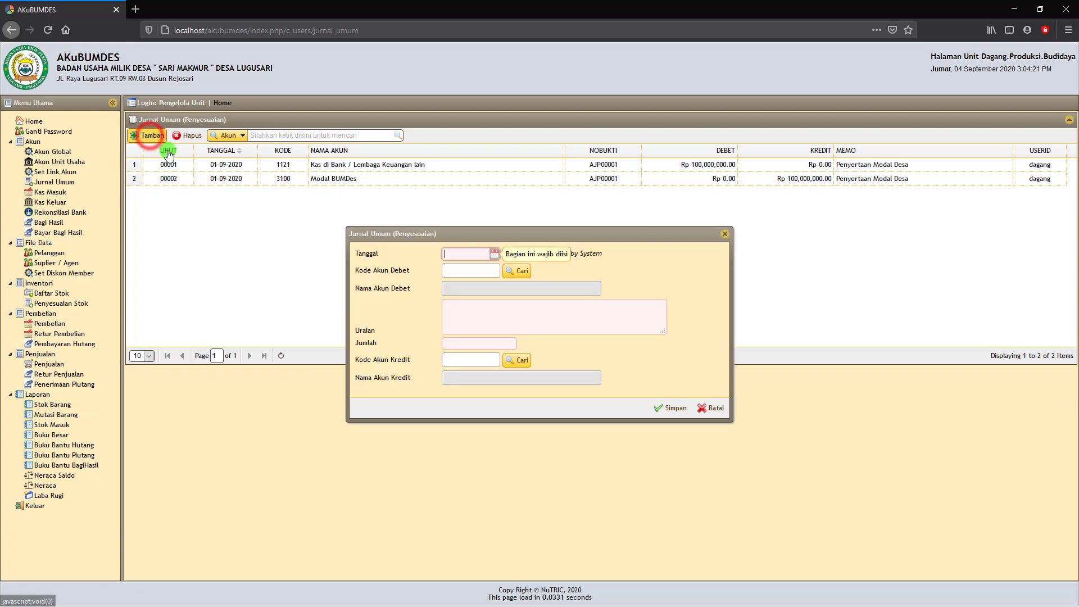
{"action": "left_click", "coordinate": [495, 255]}
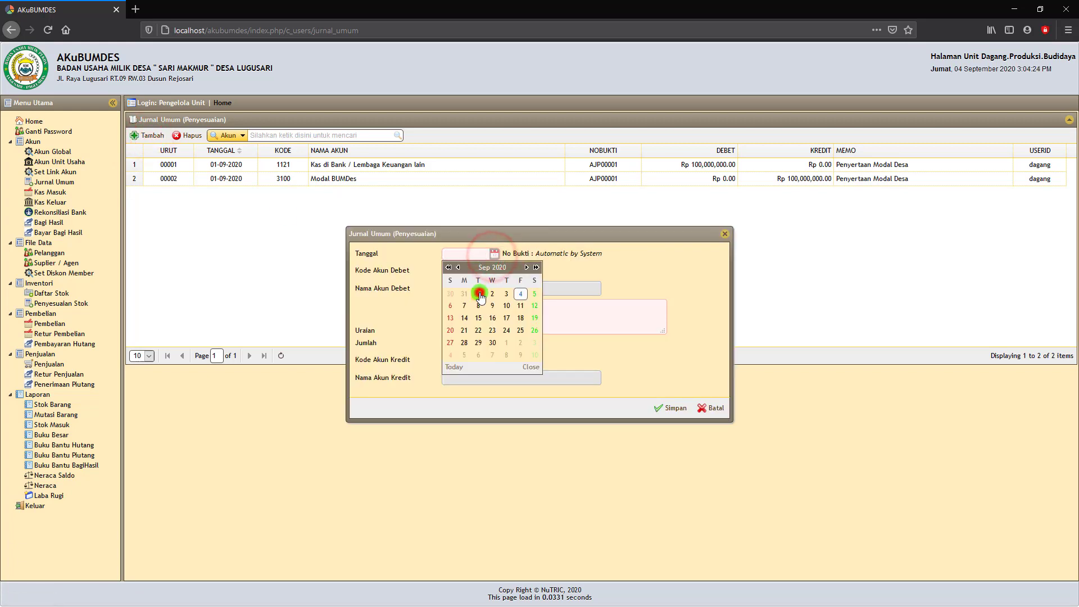
{"action": "left_click", "coordinate": [479, 293]}
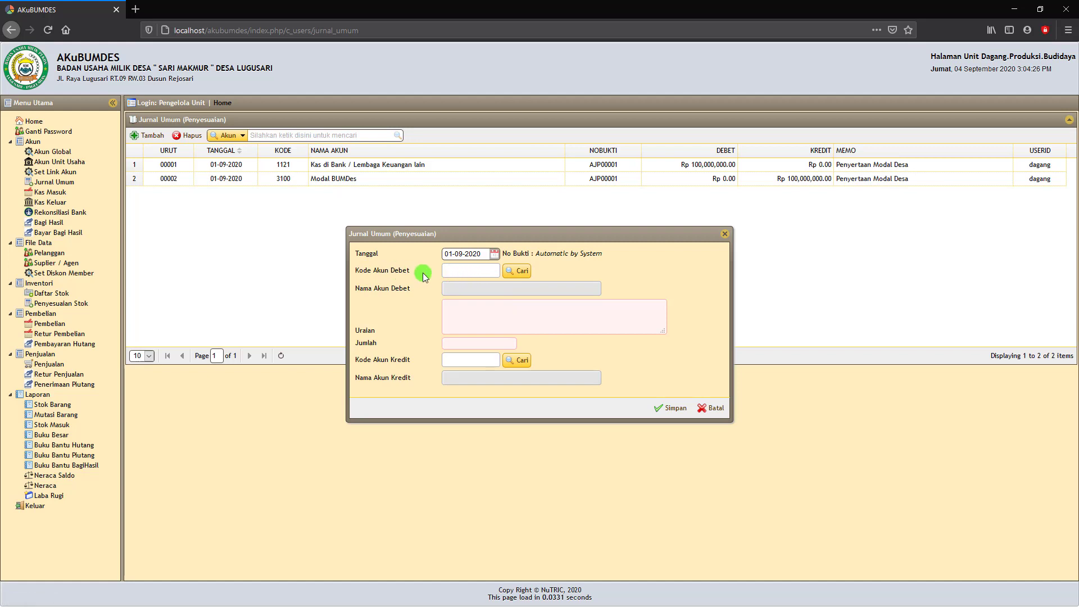
{"action": "left_click", "coordinate": [516, 271]}
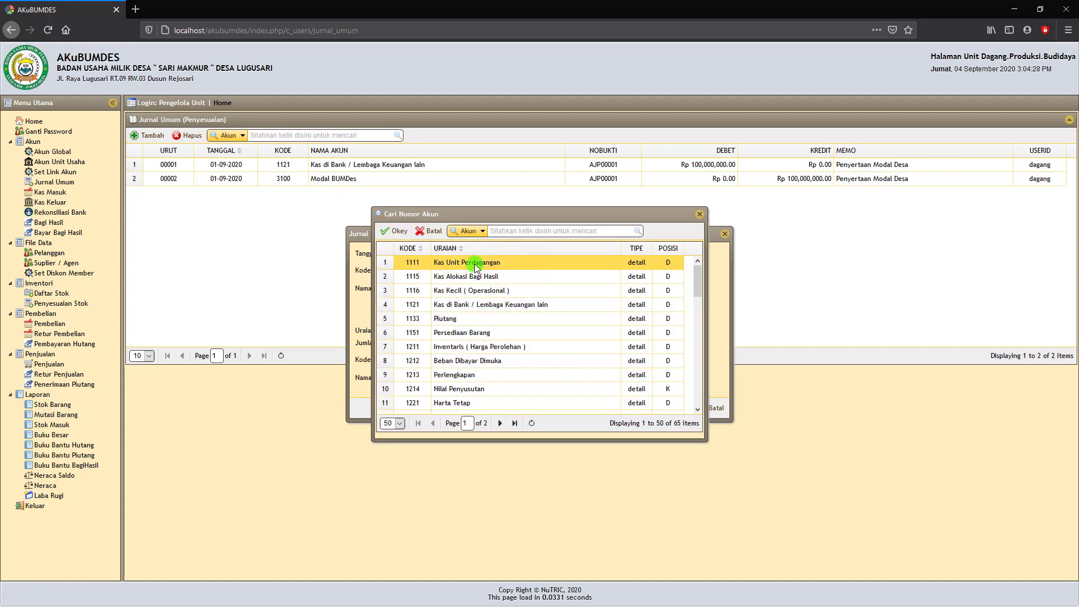
{"action": "left_click", "coordinate": [397, 231]}
{"action": "left_click", "coordinate": [465, 310]}
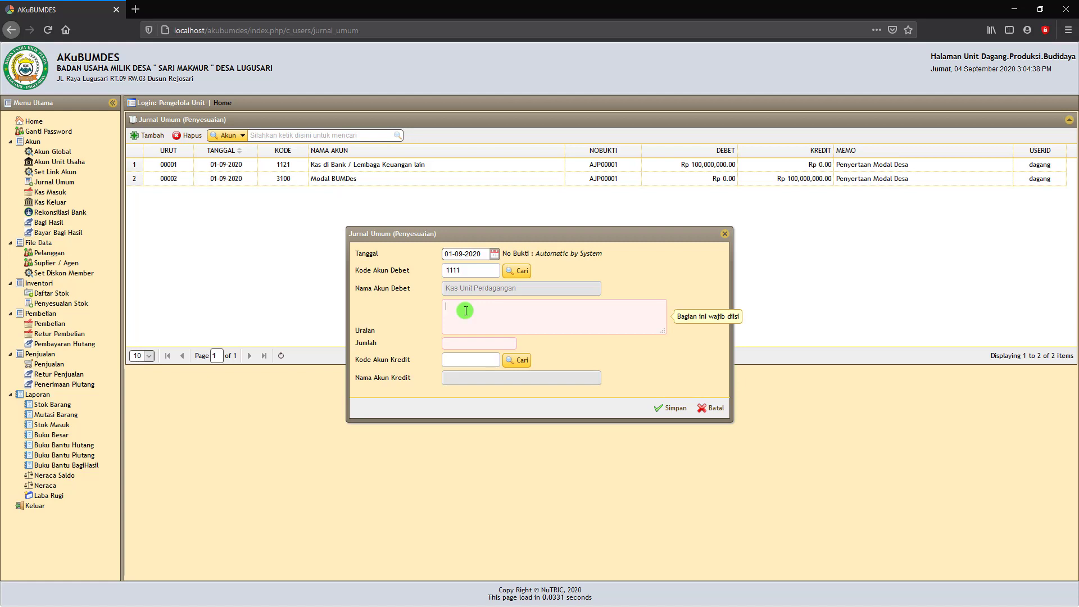
Describe the entry as 'Penyertaan Modal Desa untuk Modal Unit' with amount Rp 50.000.000.
{"action": "type", "text": "Pen"}
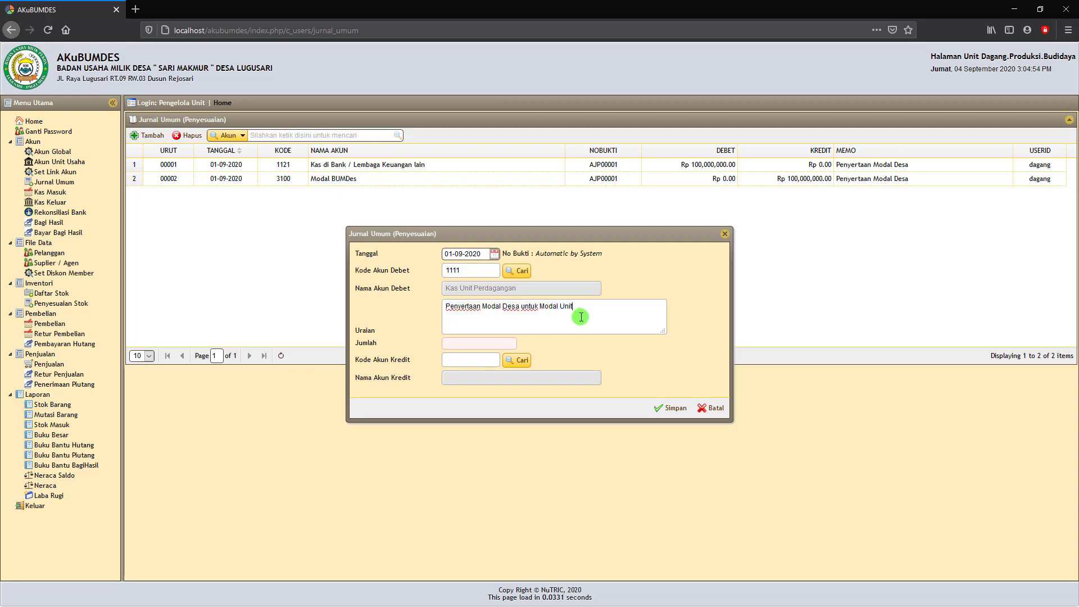
{"action": "left_click", "coordinate": [484, 348]}
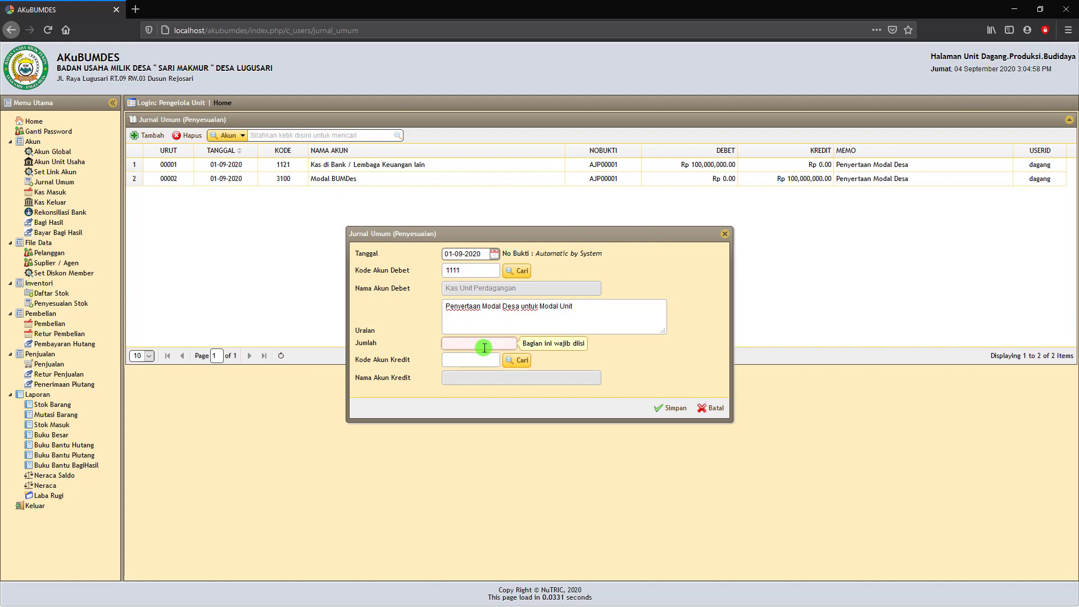
{"action": "type", "text": "50000000"}
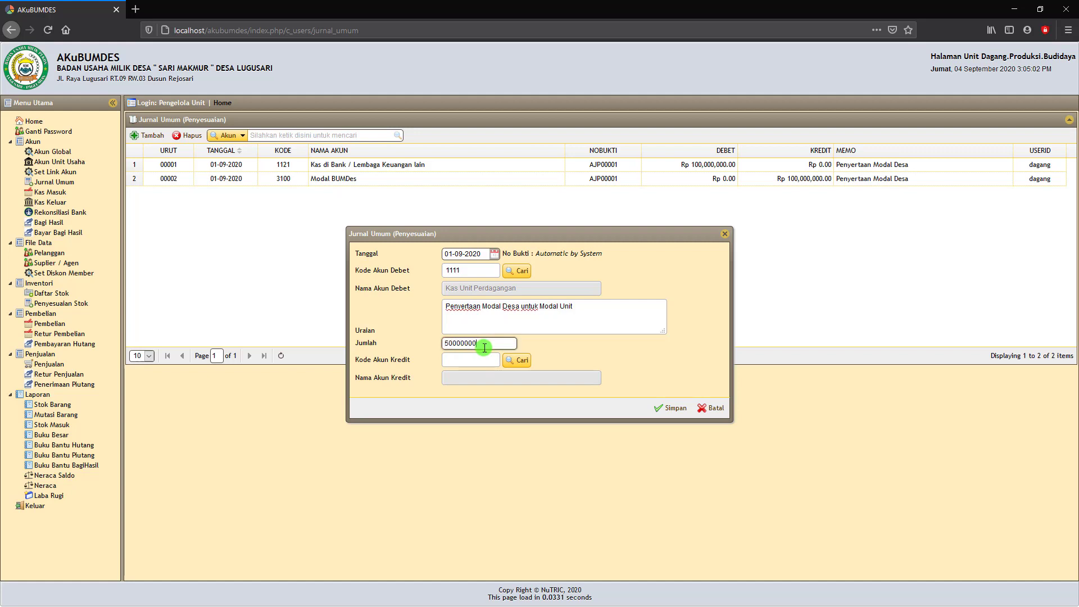
{"action": "left_click", "coordinate": [549, 348]}
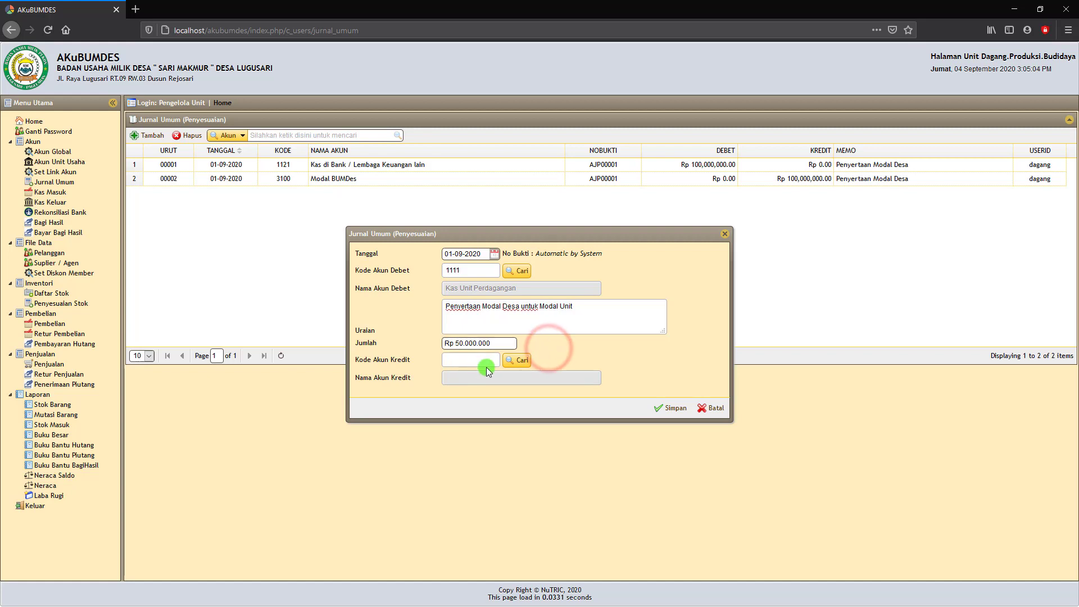
Credit 3100 Modal BUMDes and save the 50,000,000 entry.
{"action": "left_click", "coordinate": [516, 359]}
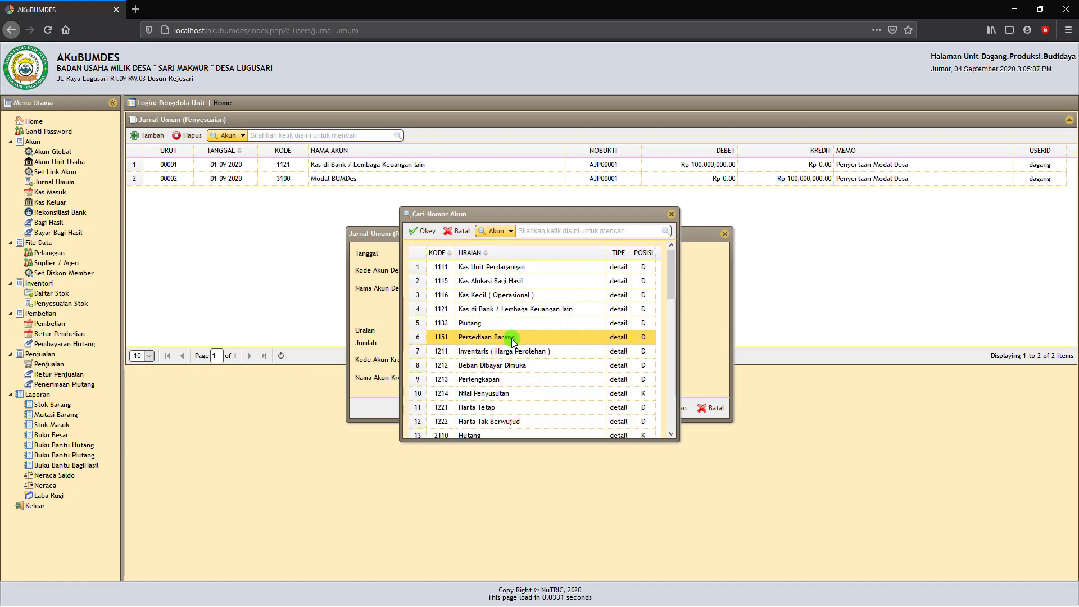
{"action": "scroll", "coordinate": [511, 376], "scroll_direction": "down", "scroll_amount": 3}
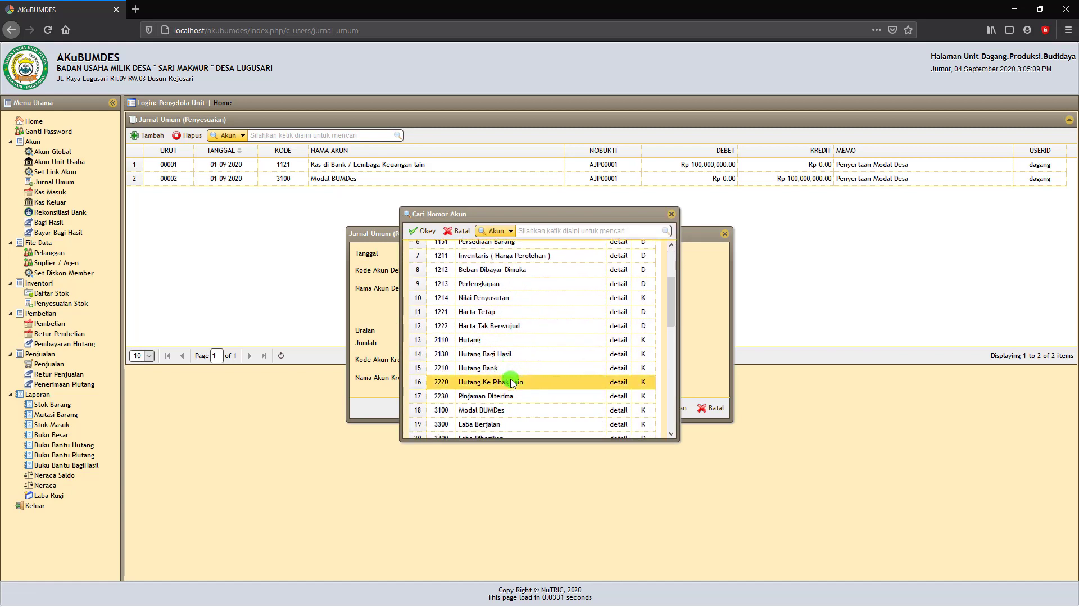
{"action": "scroll", "coordinate": [512, 384], "scroll_direction": "down", "scroll_amount": 1}
{"action": "left_click", "coordinate": [499, 367]}
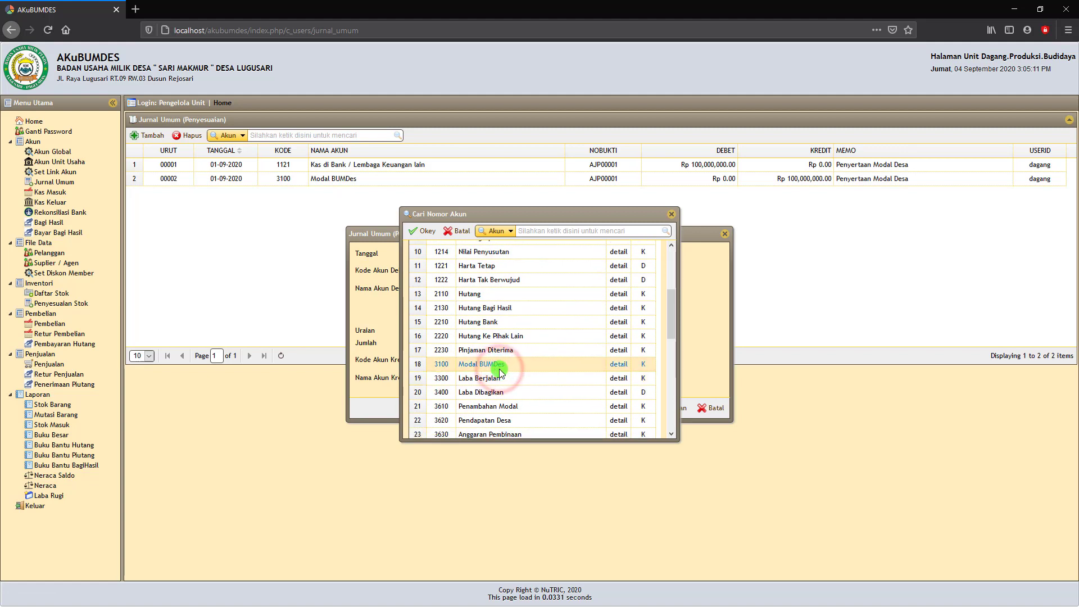
{"action": "left_click", "coordinate": [427, 232]}
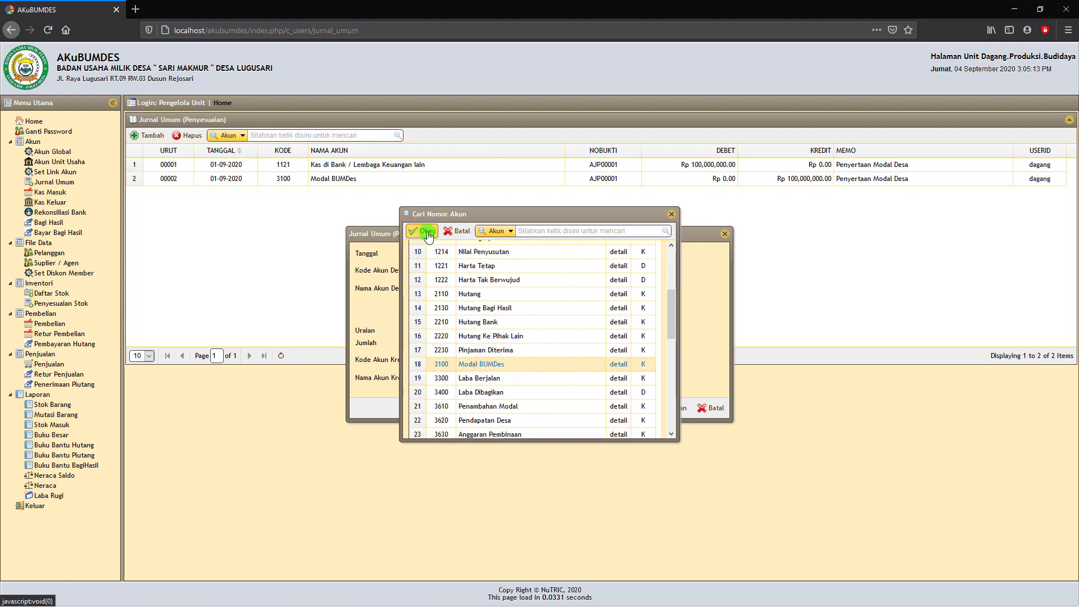
{"action": "left_click", "coordinate": [431, 236]}
{"action": "left_click", "coordinate": [431, 236]}
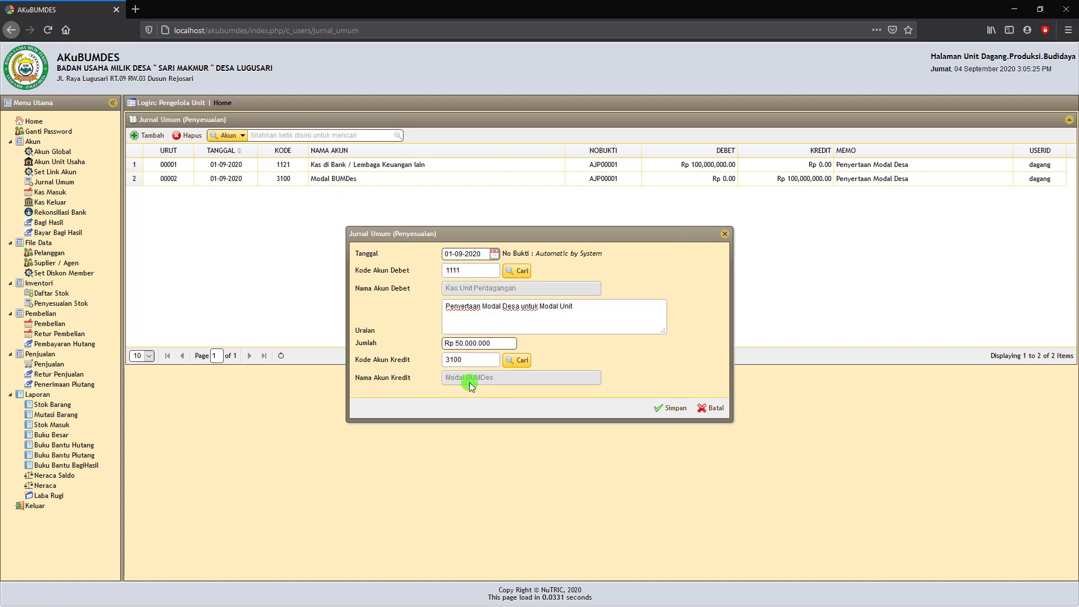
{"action": "left_click", "coordinate": [676, 414]}
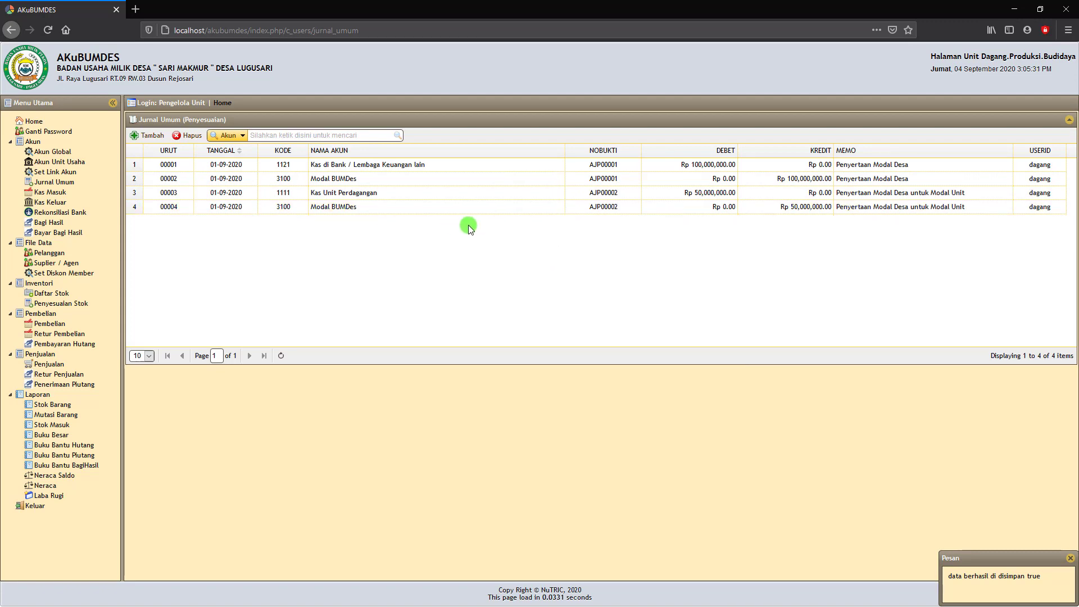
Generate the Neraca for 04-09-2020, check Harta Lancar at 150,000,000, then return to Jurnal Umum.
{"action": "left_click", "coordinate": [42, 487]}
{"action": "left_click", "coordinate": [251, 147]}
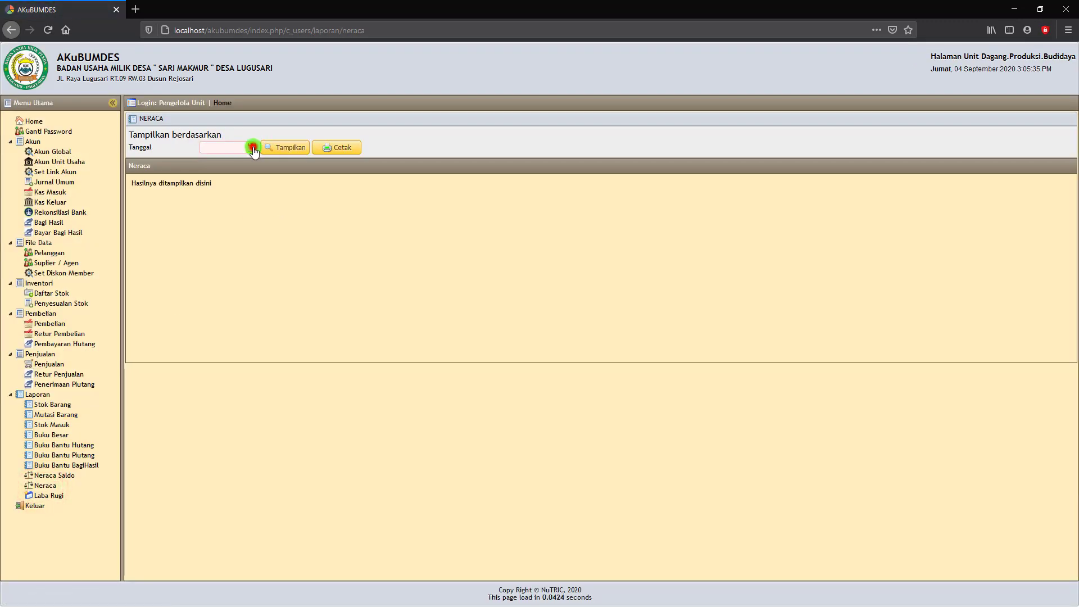
{"action": "left_click", "coordinate": [278, 186]}
{"action": "left_click", "coordinate": [285, 145]}
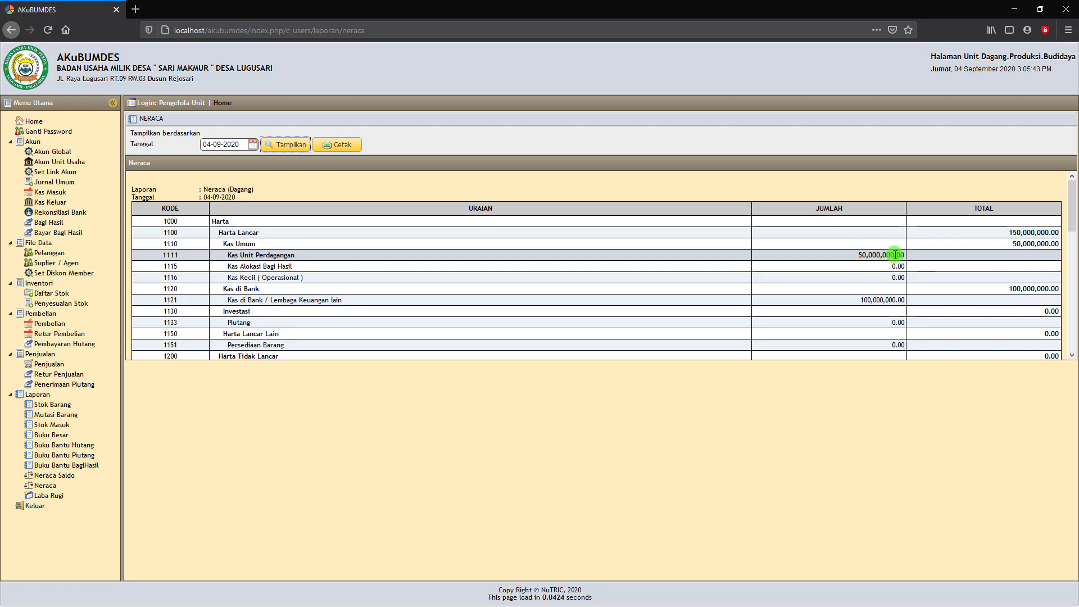
{"action": "scroll", "coordinate": [939, 300], "scroll_direction": "down", "scroll_amount": 15}
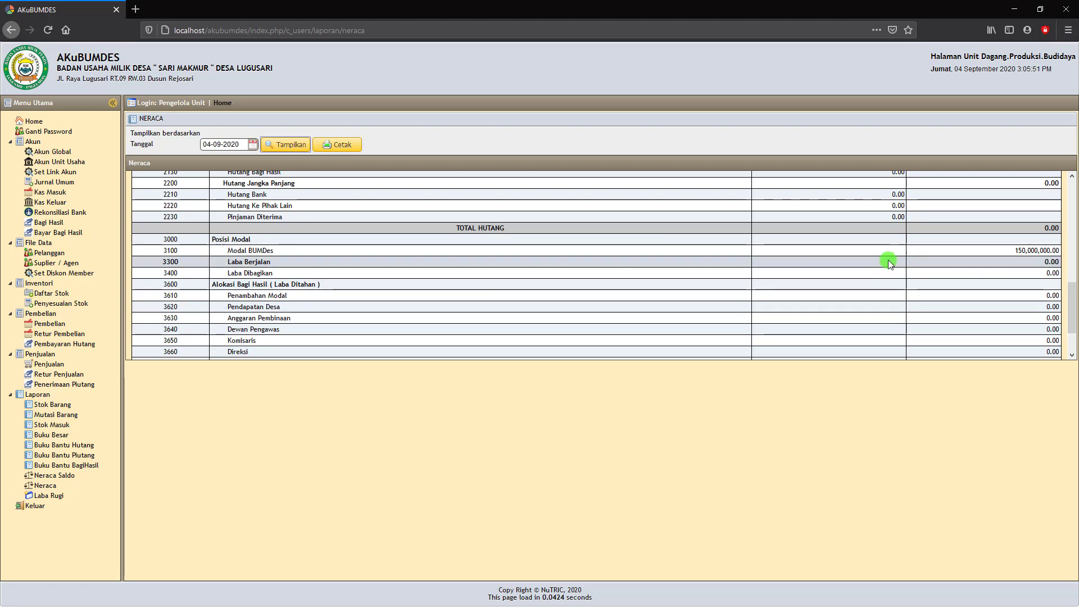
{"action": "scroll", "coordinate": [887, 257], "scroll_direction": "up", "scroll_amount": 15}
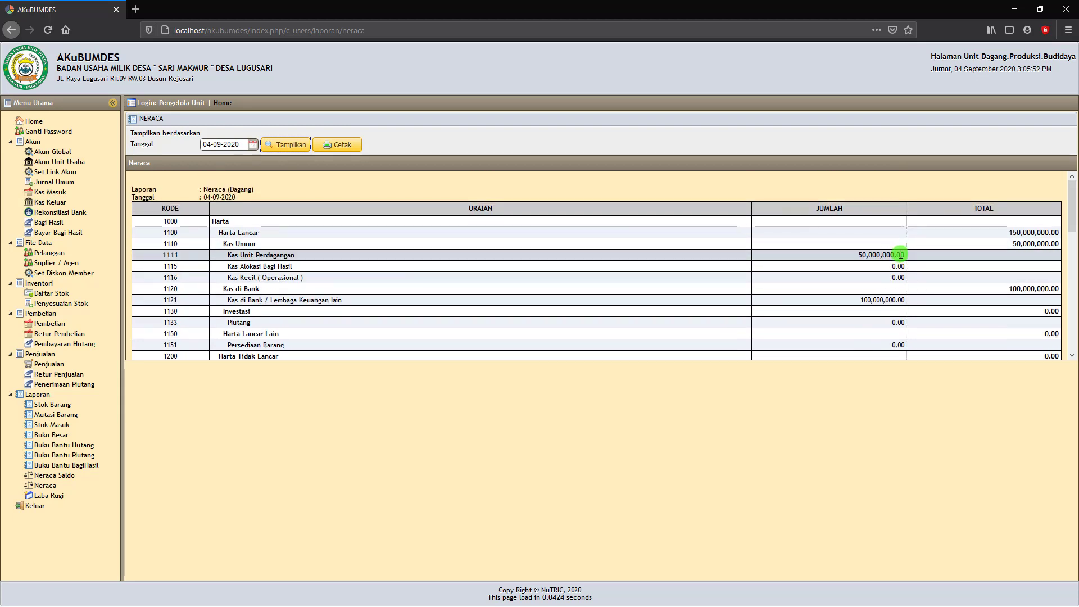
{"action": "scroll", "coordinate": [919, 251], "scroll_direction": "down", "scroll_amount": 3}
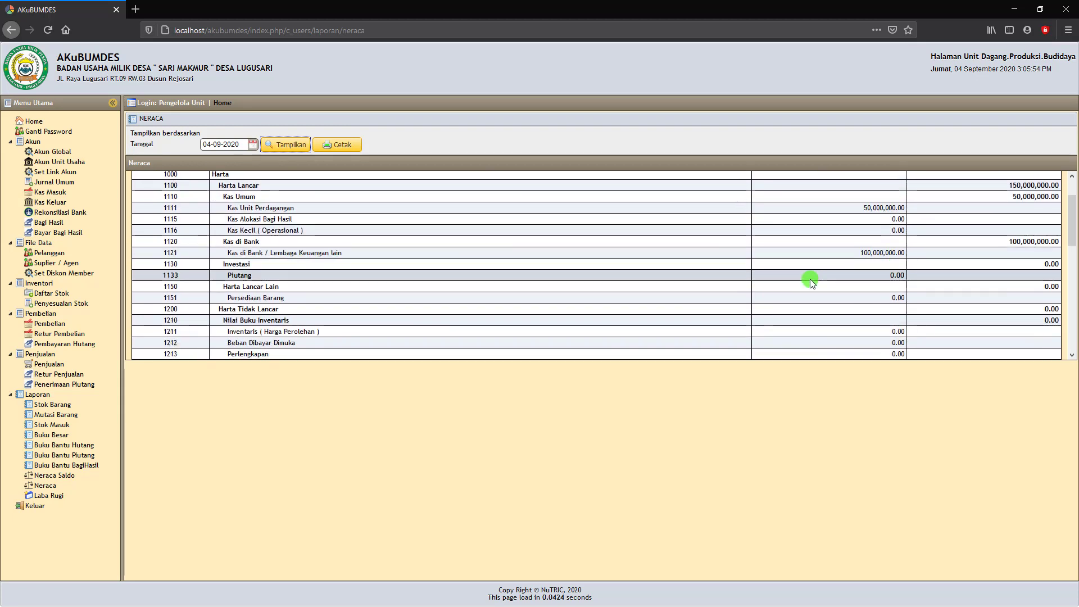
{"action": "scroll", "coordinate": [668, 295], "scroll_direction": "up", "scroll_amount": 3}
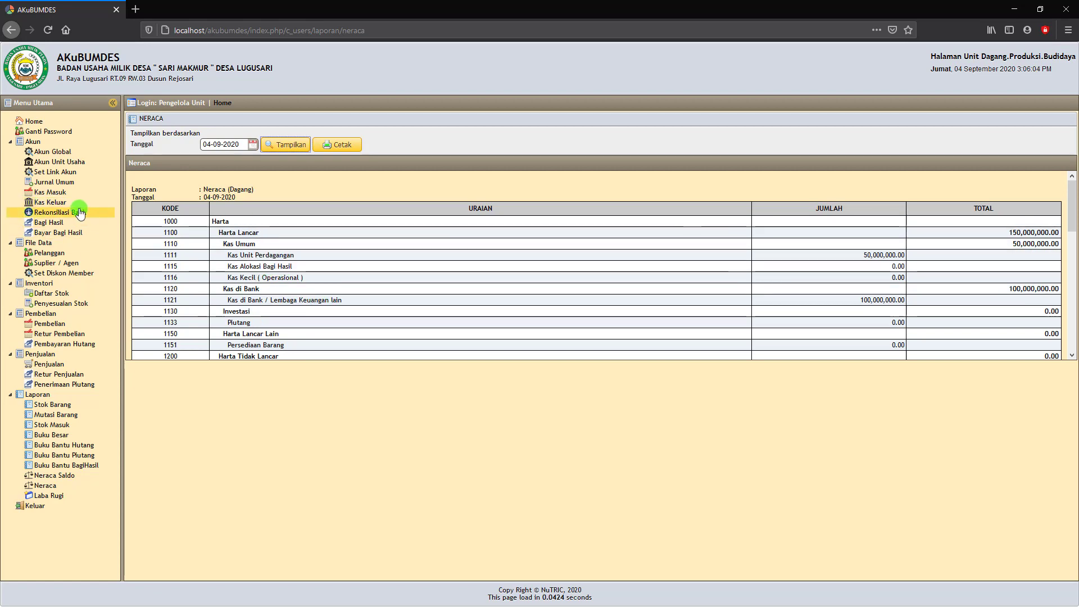
{"action": "left_click", "coordinate": [56, 183]}
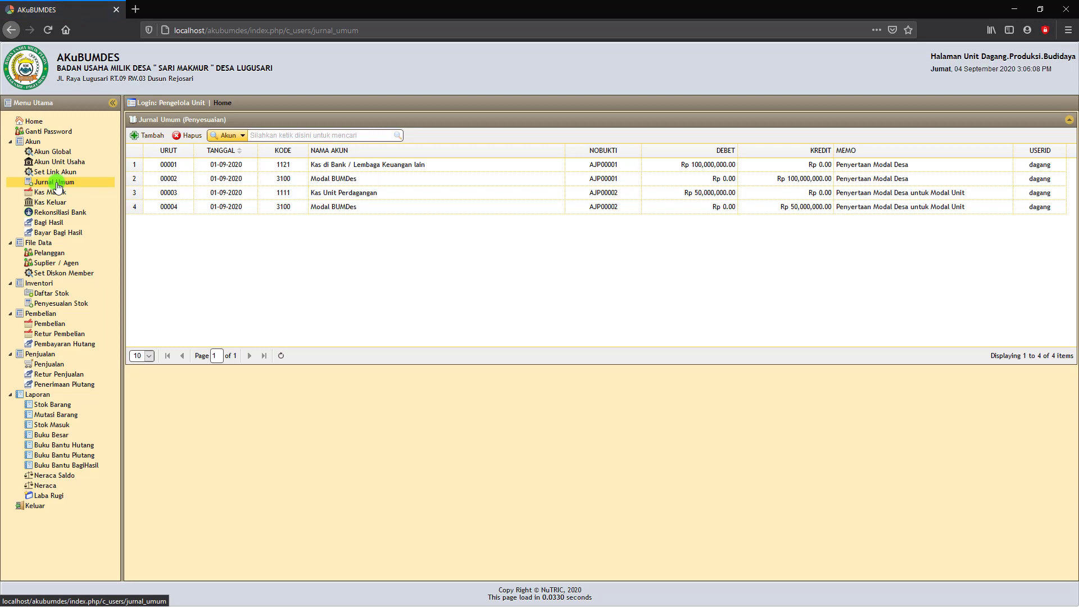
Start a new journal entry dated 01-09-2020 with debit account 1111 Kas Unit Perdagangan.
{"action": "left_click", "coordinate": [151, 137]}
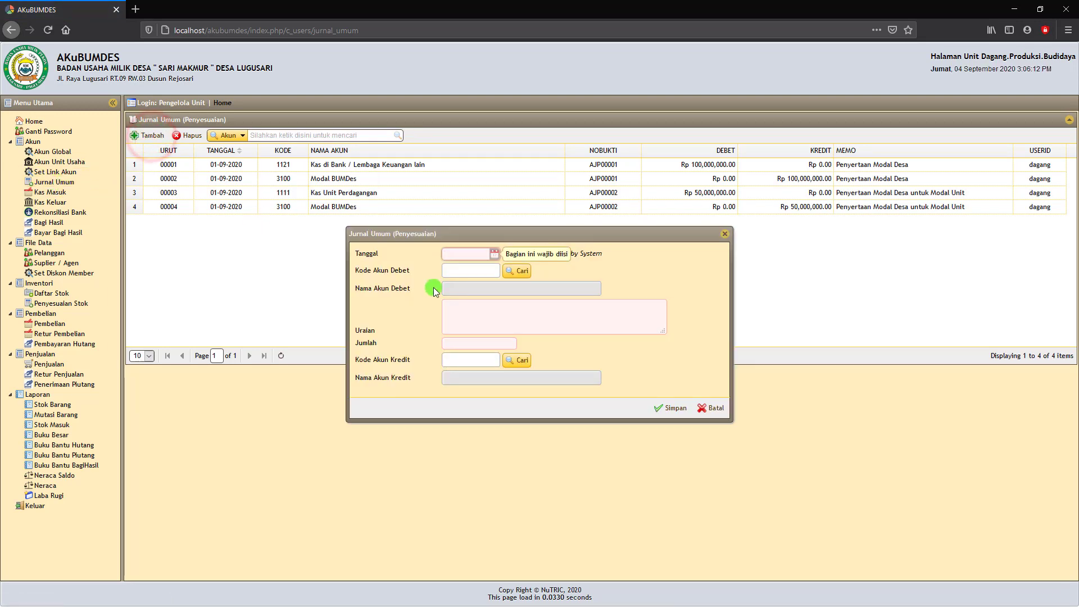
{"action": "left_click", "coordinate": [495, 254]}
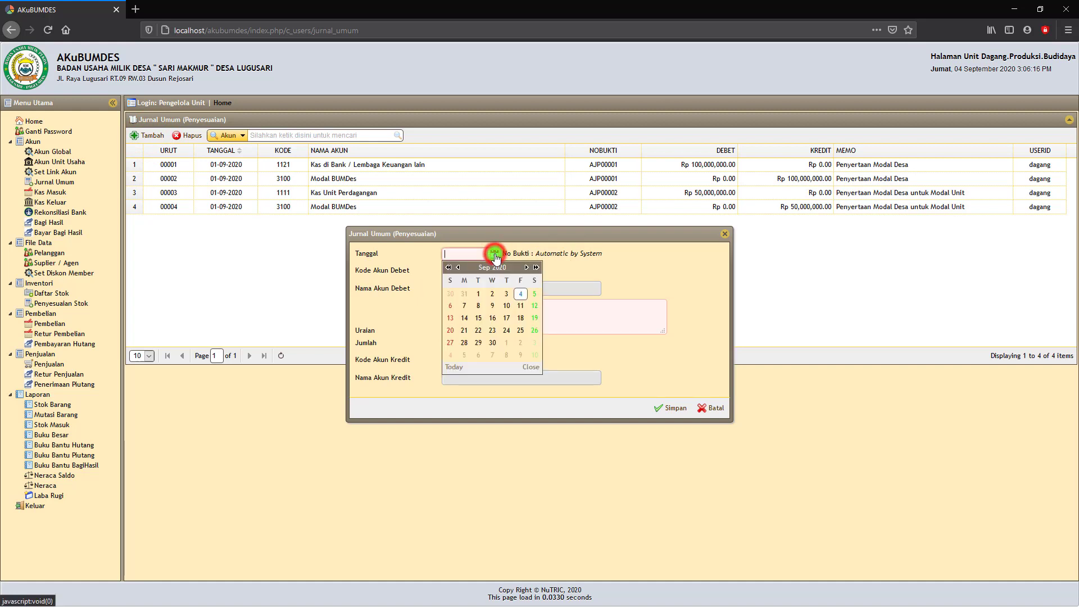
{"action": "left_click", "coordinate": [478, 296]}
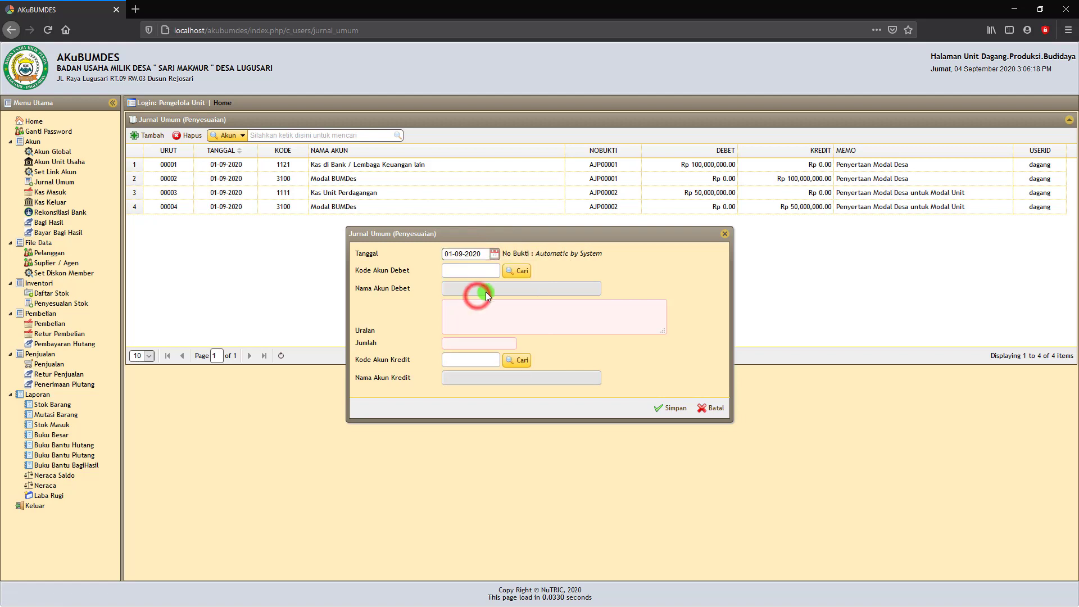
{"action": "left_click", "coordinate": [522, 272]}
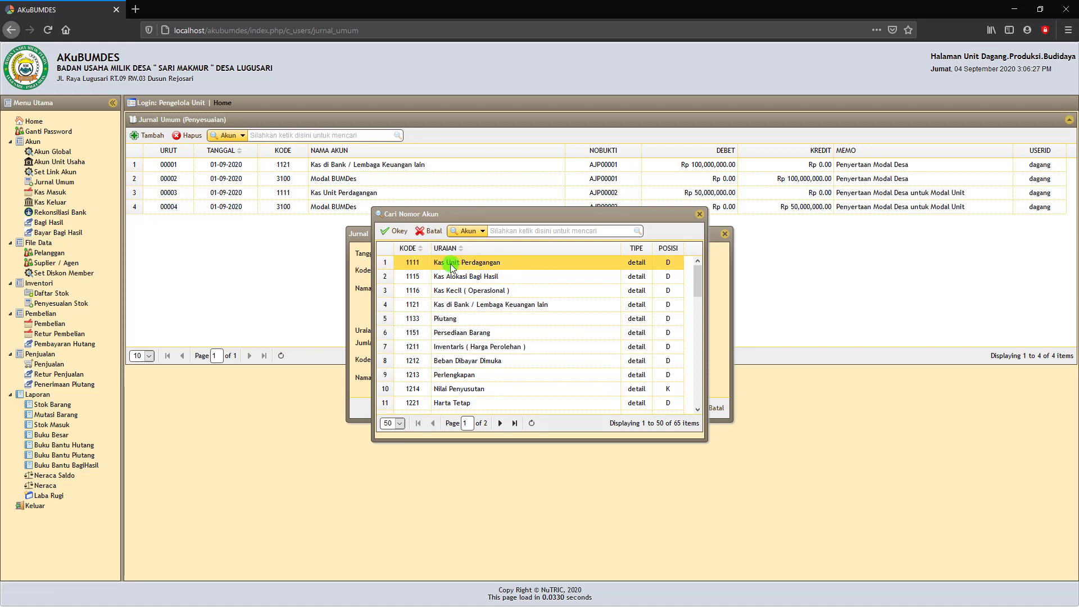
{"action": "left_click", "coordinate": [477, 265]}
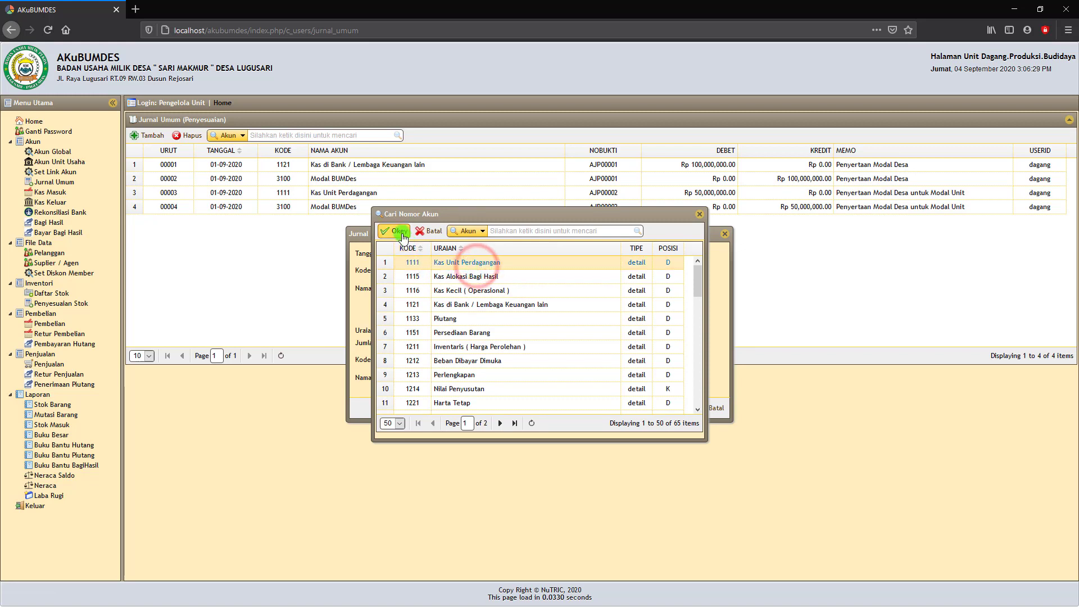
{"action": "double_click", "coordinate": [477, 265]}
{"action": "left_click", "coordinate": [401, 233]}
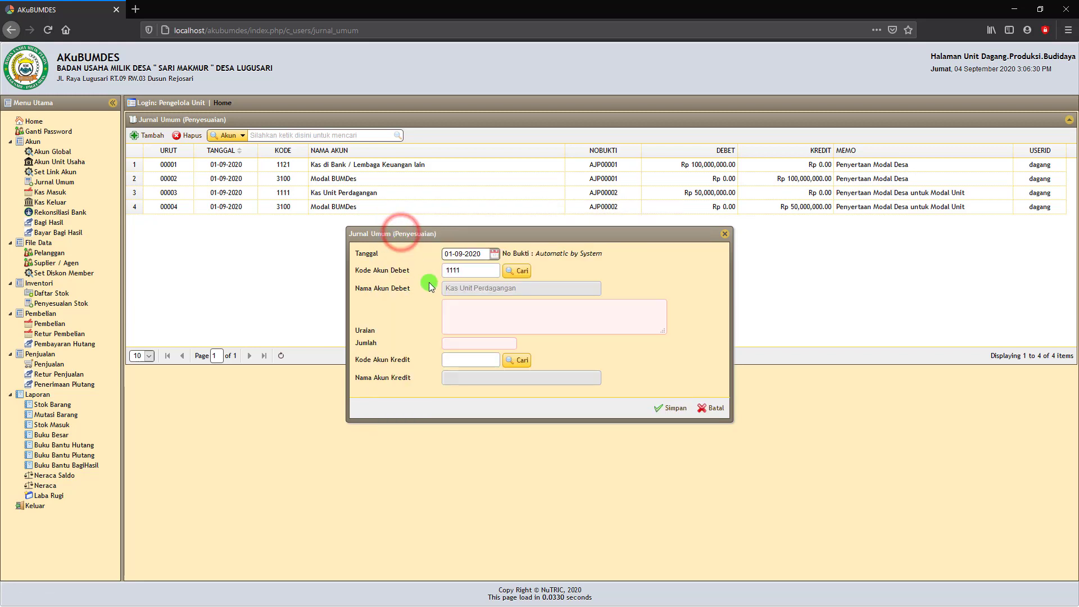
{"action": "left_click", "coordinate": [453, 304]}
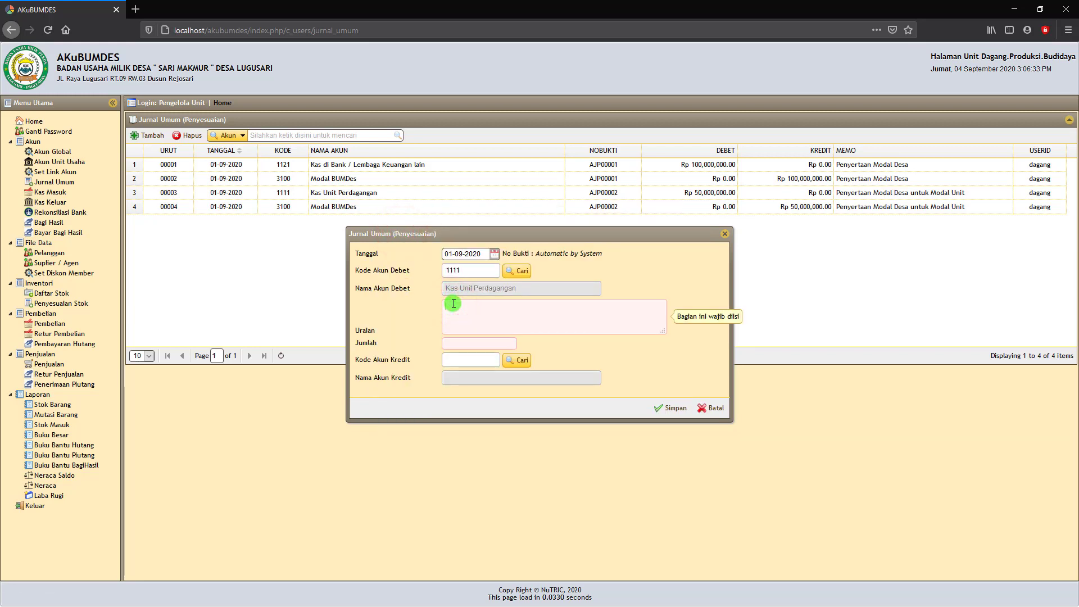
Enter the description 'Hasil Penjualan Barang Produksi' and amount Rp 1.000.000.
{"action": "type", "text": "Hasil Penjualan Barang Produksi"}
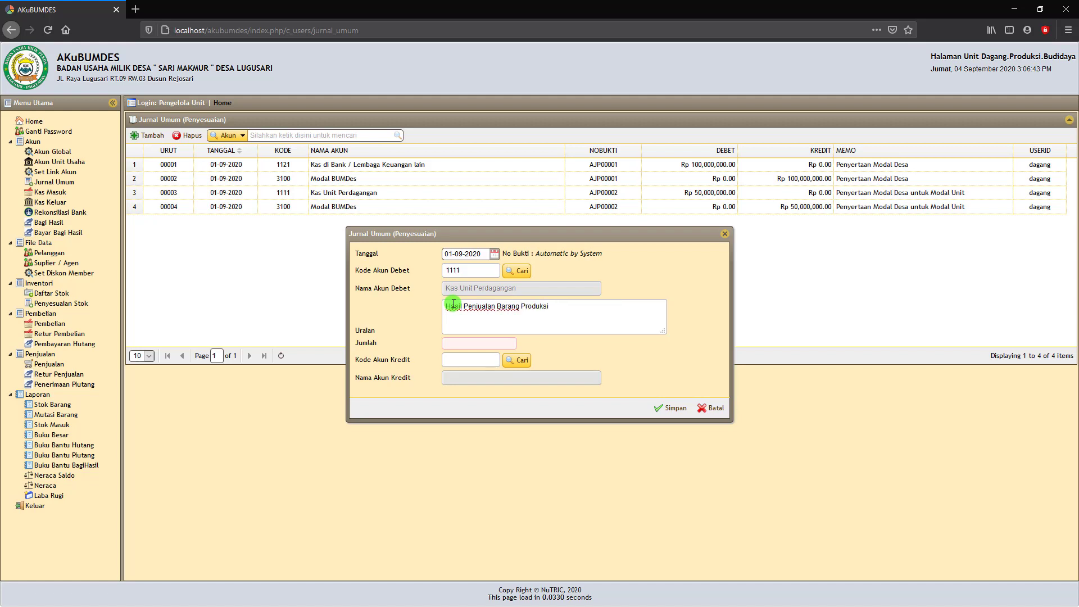
{"action": "left_click", "coordinate": [482, 344]}
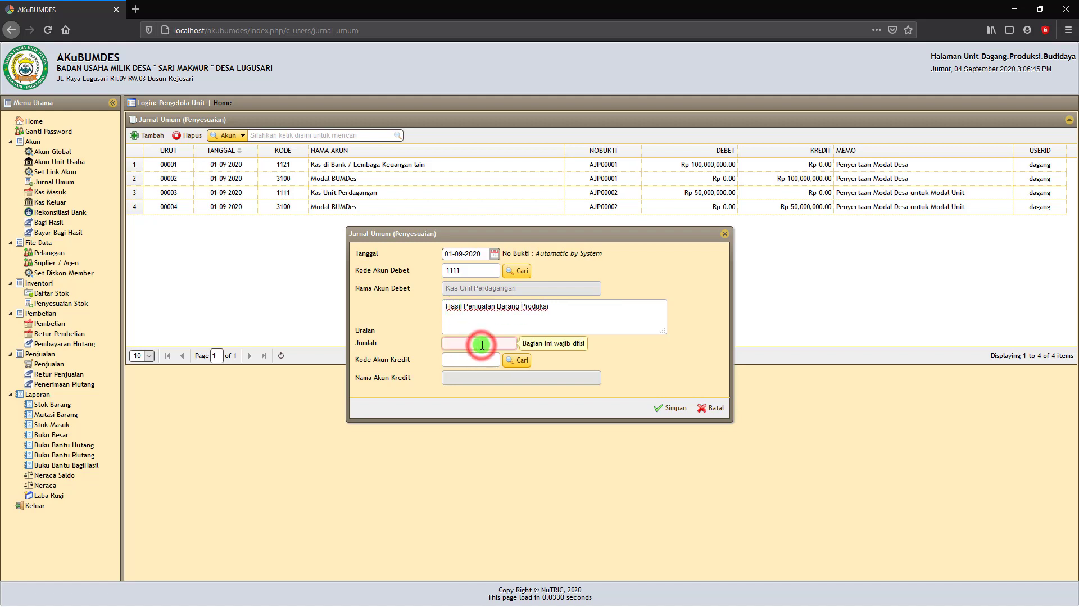
{"action": "type", "text": "1000000"}
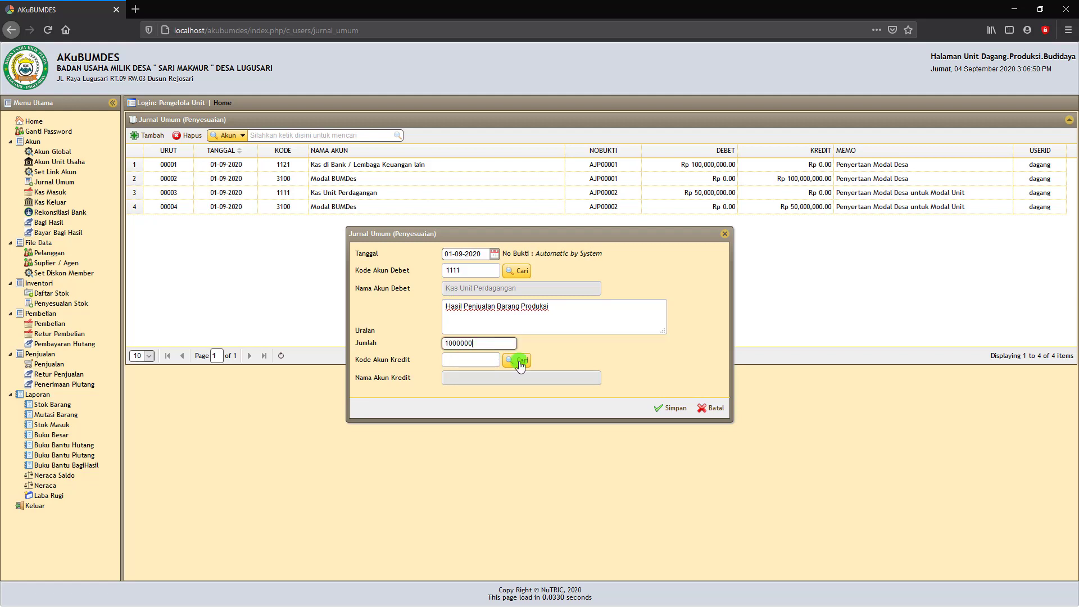
{"action": "left_click", "coordinate": [579, 360]}
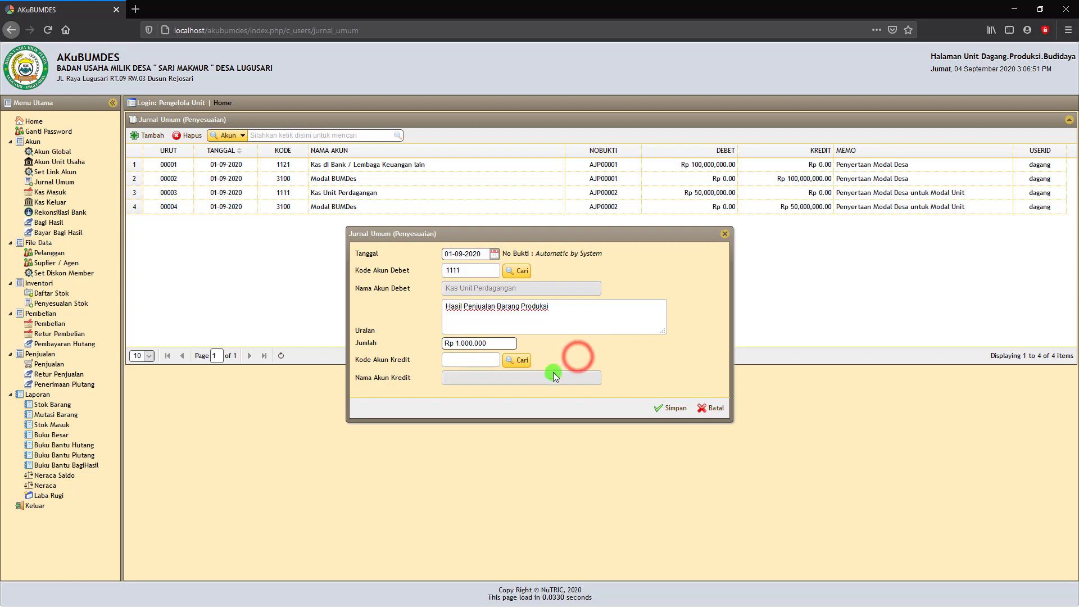
Credit 4110 Pendapatan Penjualan and save the entry as AJP00003.
{"action": "left_click", "coordinate": [517, 360]}
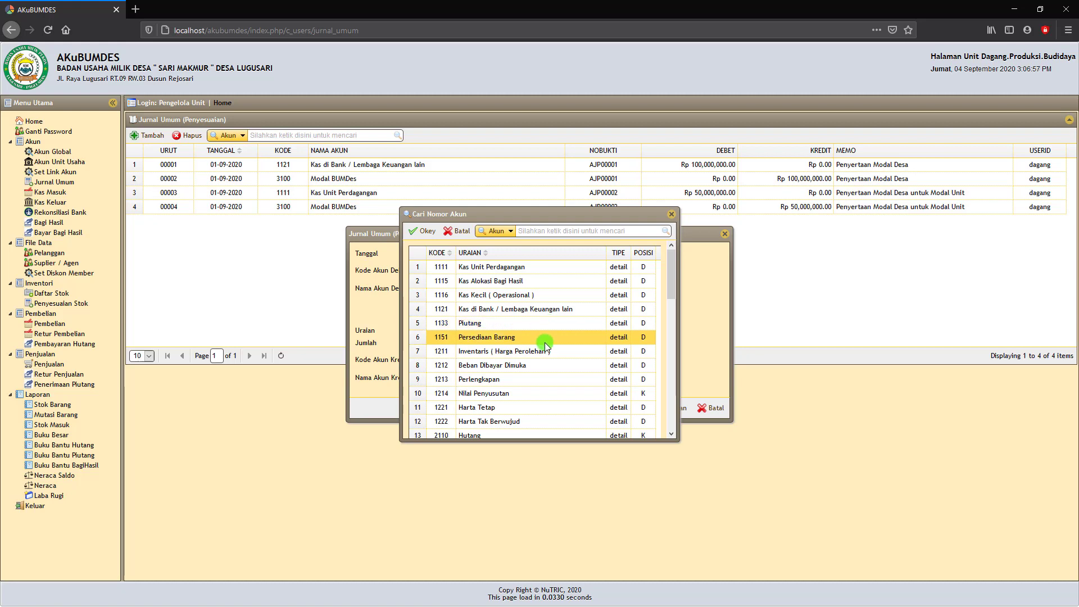
{"action": "scroll", "coordinate": [548, 340], "scroll_direction": "down", "scroll_amount": 3}
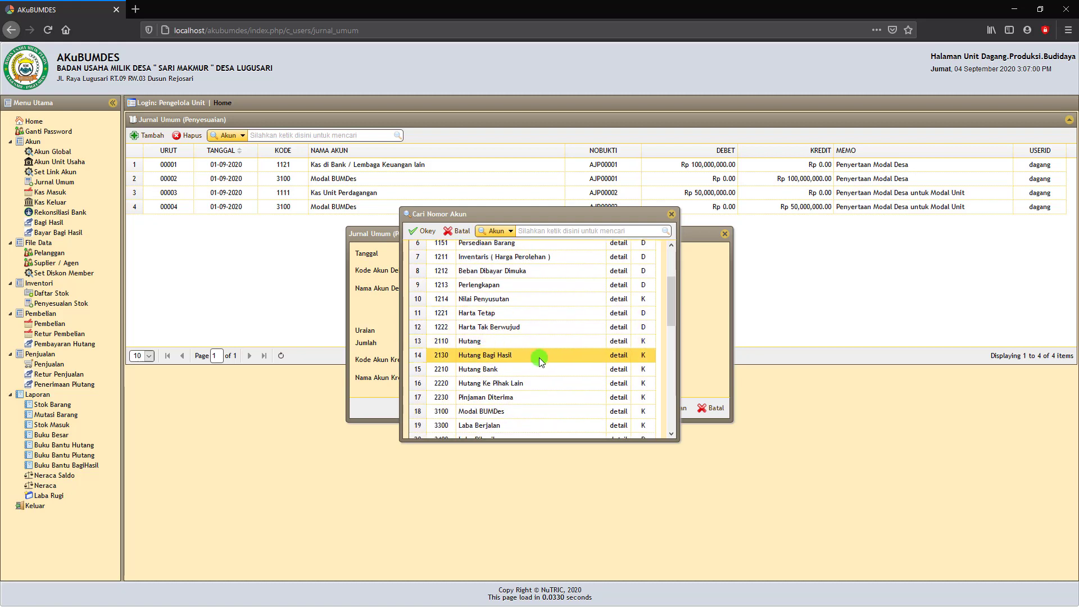
{"action": "scroll", "coordinate": [541, 359], "scroll_direction": "down", "scroll_amount": 4}
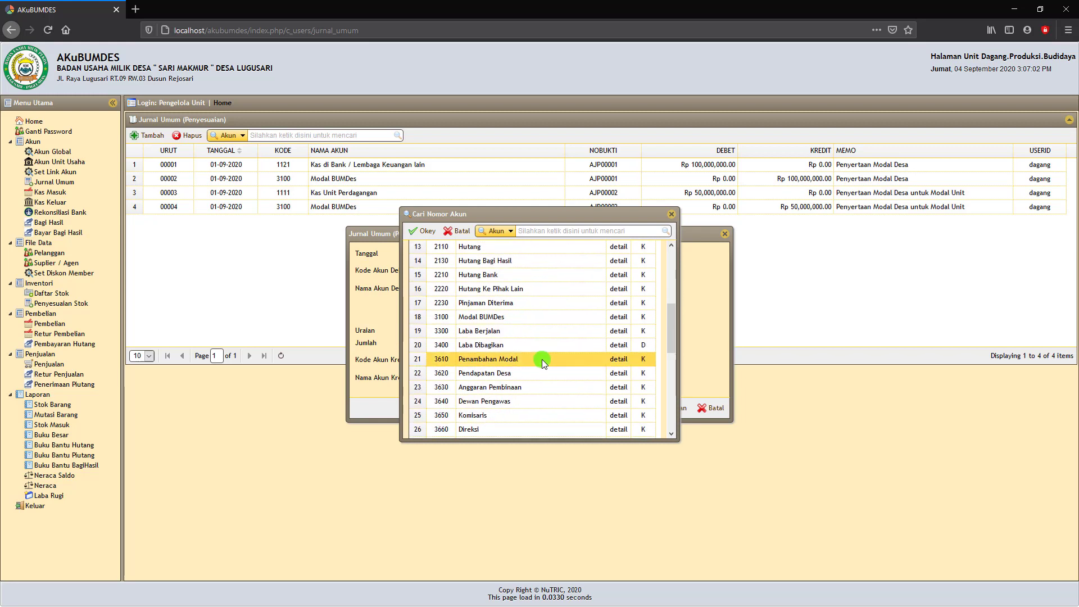
{"action": "scroll", "coordinate": [542, 359], "scroll_direction": "down", "scroll_amount": 4}
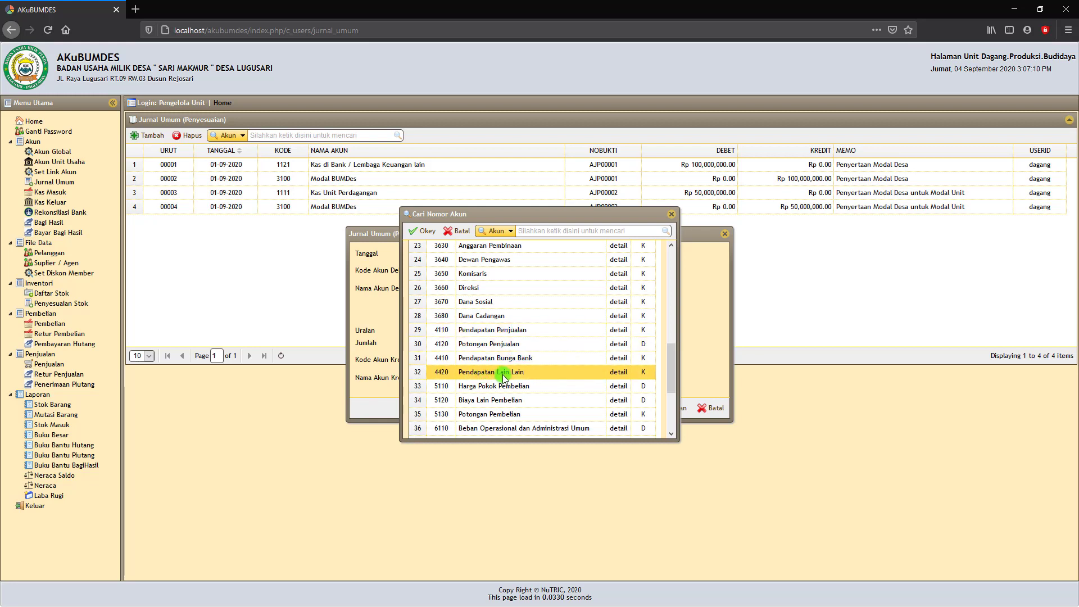
{"action": "left_click", "coordinate": [528, 329]}
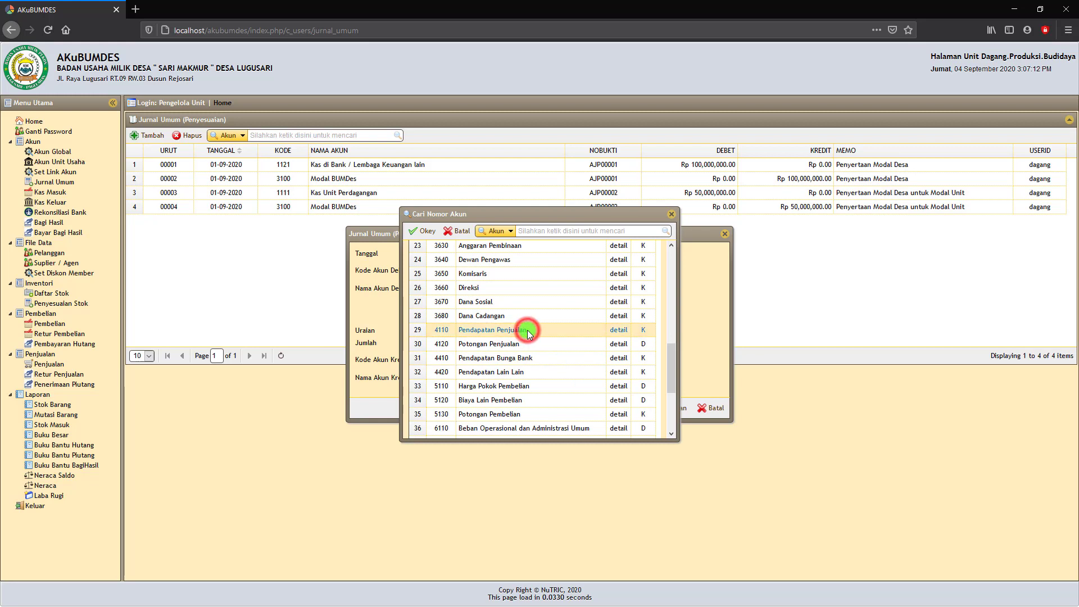
{"action": "left_click", "coordinate": [426, 231]}
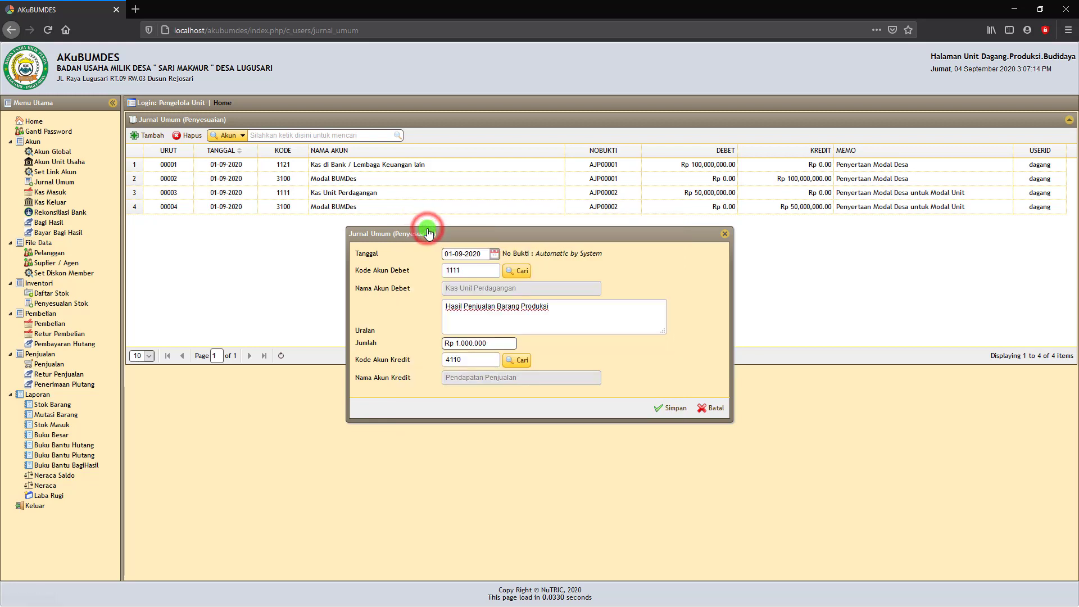
{"action": "left_click", "coordinate": [671, 409]}
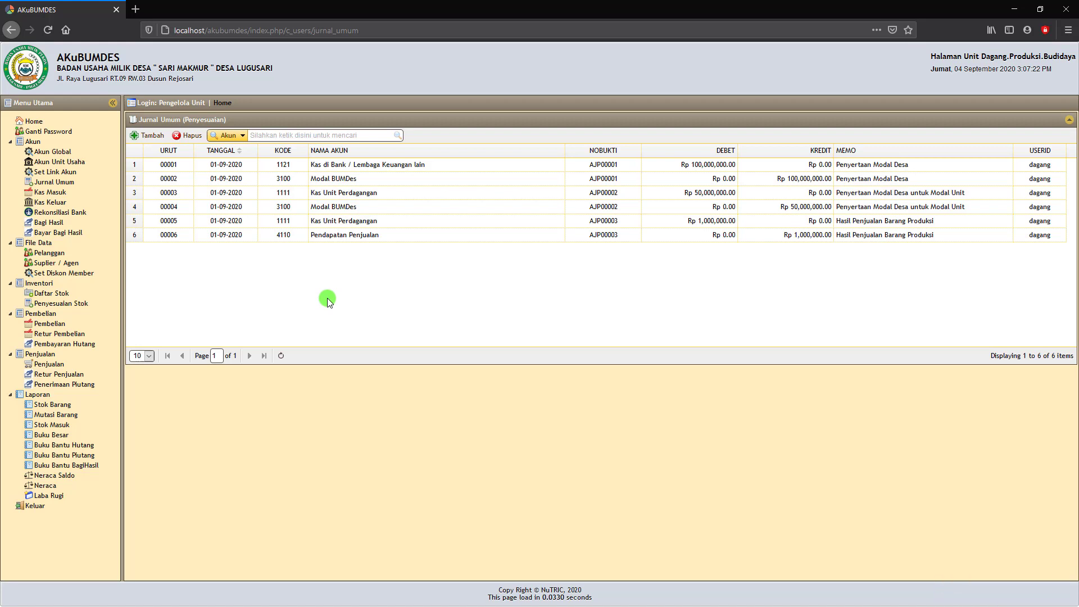
{"action": "left_click", "coordinate": [716, 224]}
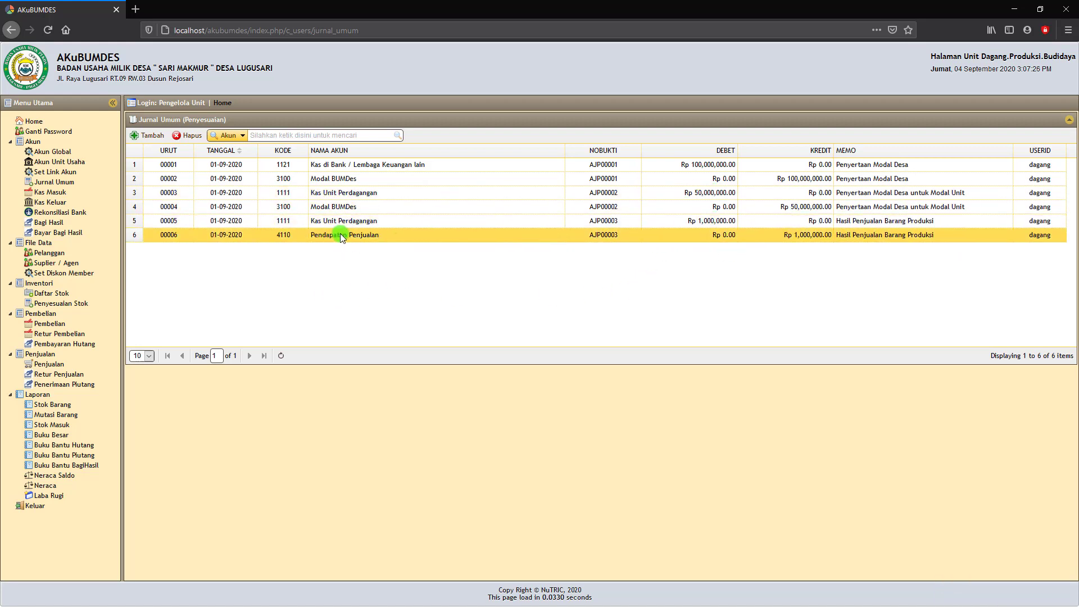
{"action": "left_click", "coordinate": [44, 486]}
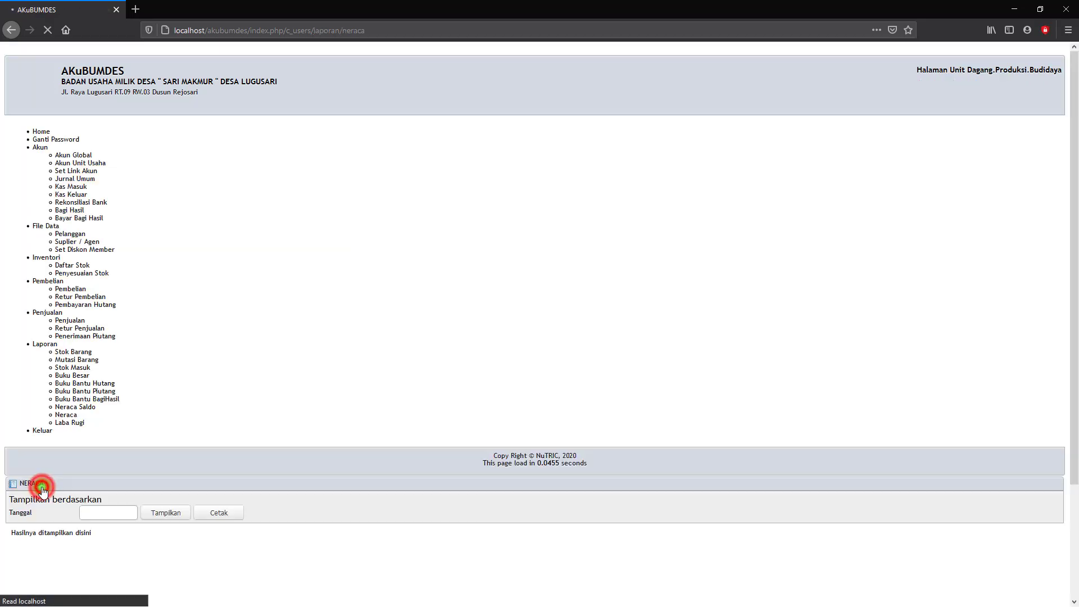
{"action": "left_click", "coordinate": [251, 147]}
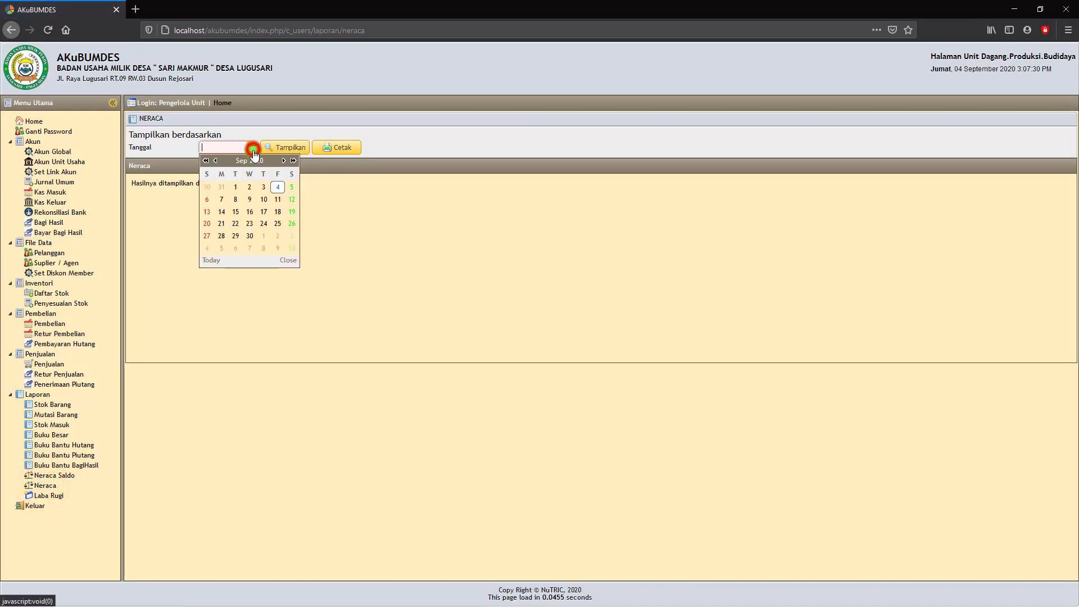
{"action": "left_click", "coordinate": [273, 185]}
{"action": "left_click", "coordinate": [286, 147]}
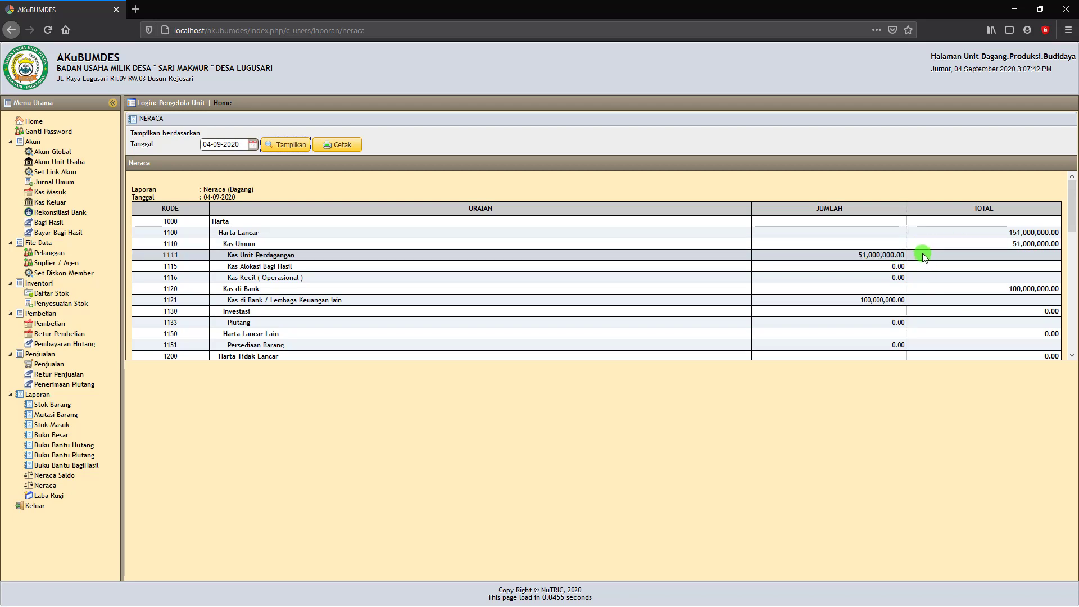
{"action": "scroll", "coordinate": [909, 258], "scroll_direction": "down", "scroll_amount": 6}
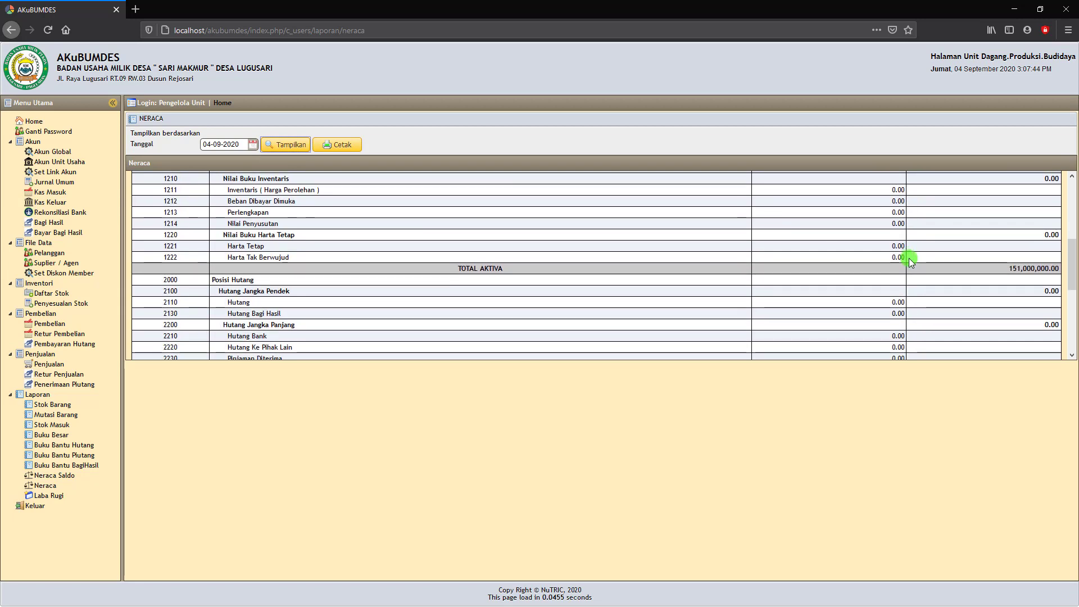
{"action": "scroll", "coordinate": [909, 260], "scroll_direction": "down", "scroll_amount": 3}
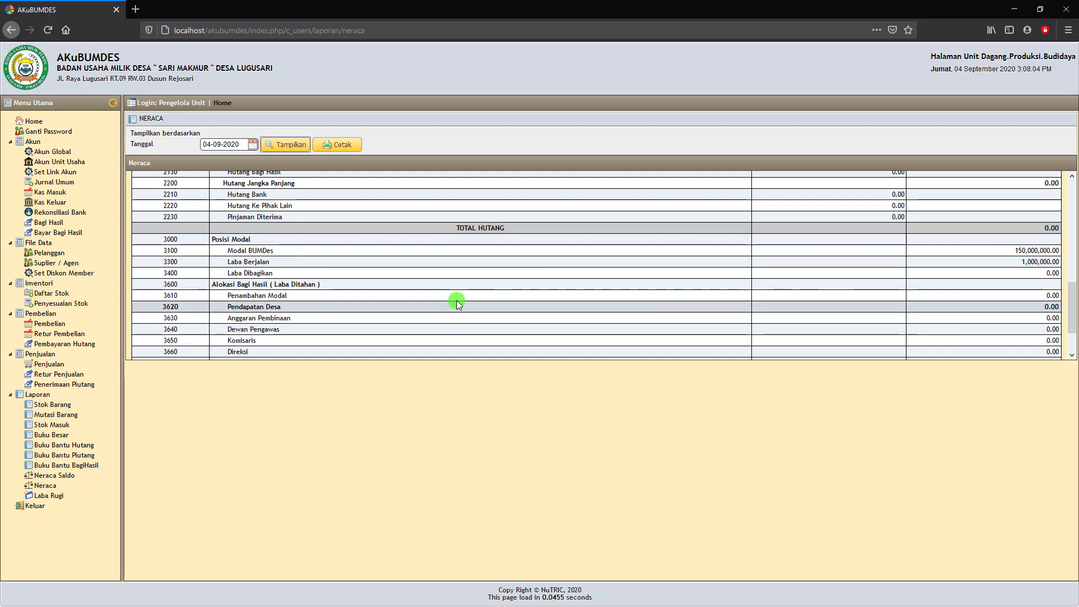
{"action": "scroll", "coordinate": [457, 301], "scroll_direction": "up", "scroll_amount": 3}
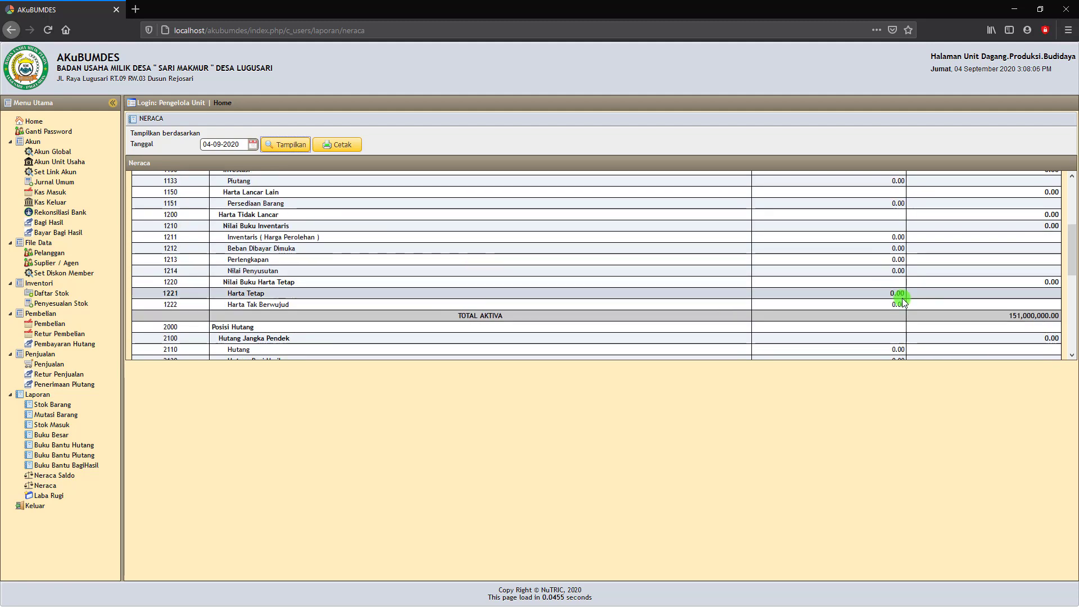
{"action": "scroll", "coordinate": [962, 308], "scroll_direction": "down", "scroll_amount": 3}
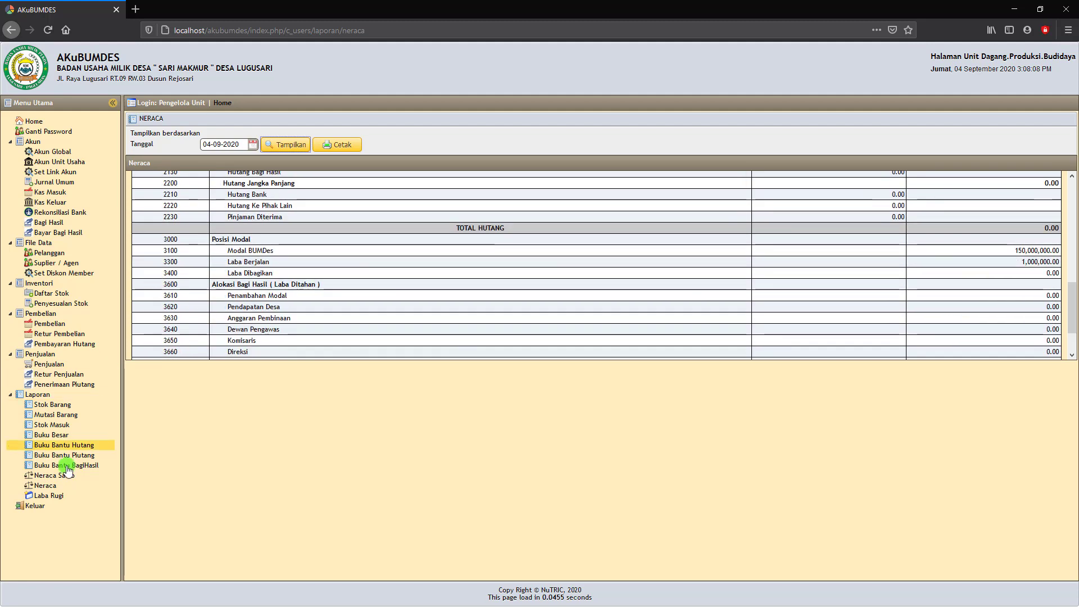
Show the Laba Rugi report for 01-09-2020 to 30-09-2020 and review the 1,000,000 profit.
{"action": "left_click", "coordinate": [47, 500]}
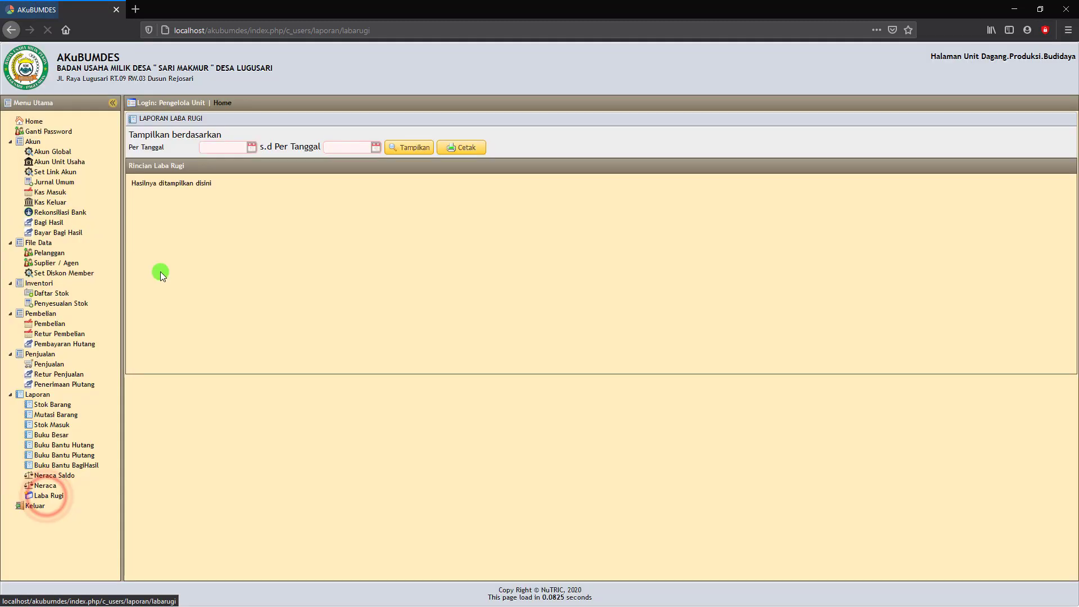
{"action": "left_click", "coordinate": [251, 147]}
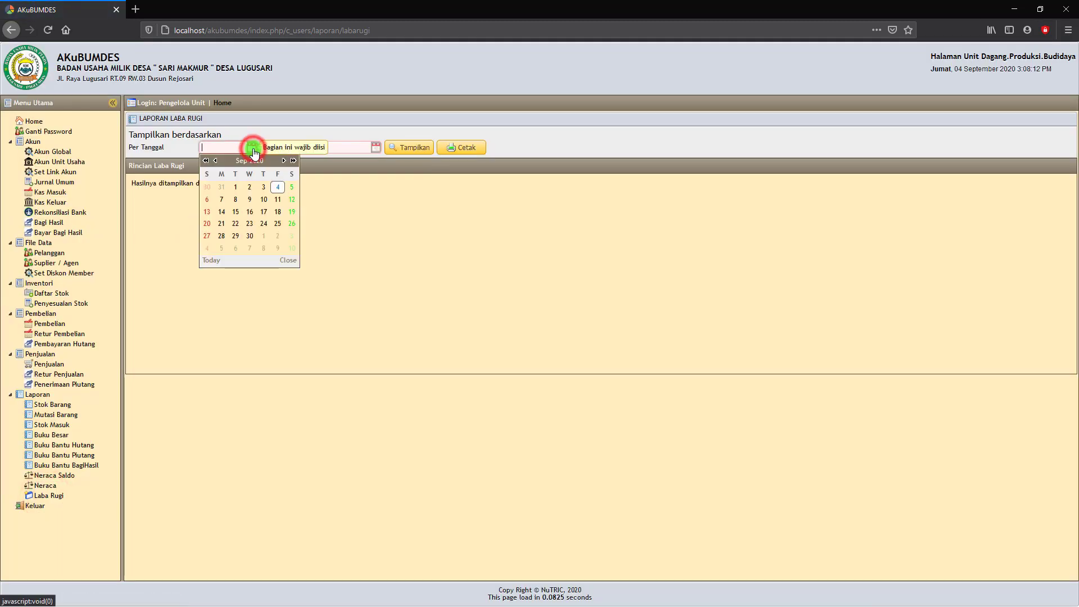
{"action": "left_click", "coordinate": [235, 189]}
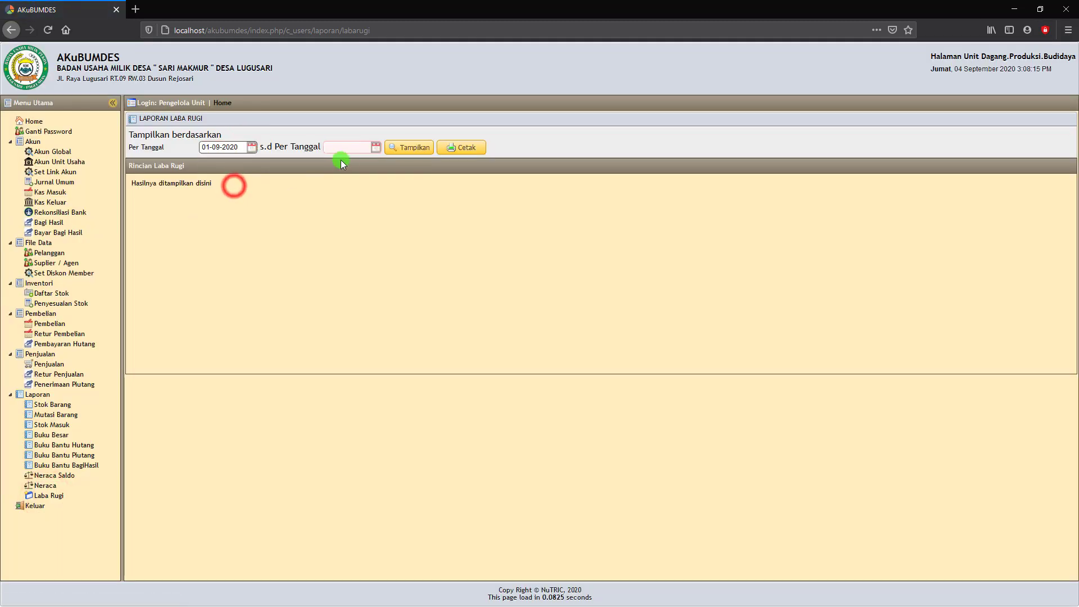
{"action": "left_click", "coordinate": [376, 147]}
{"action": "left_click", "coordinate": [374, 236]}
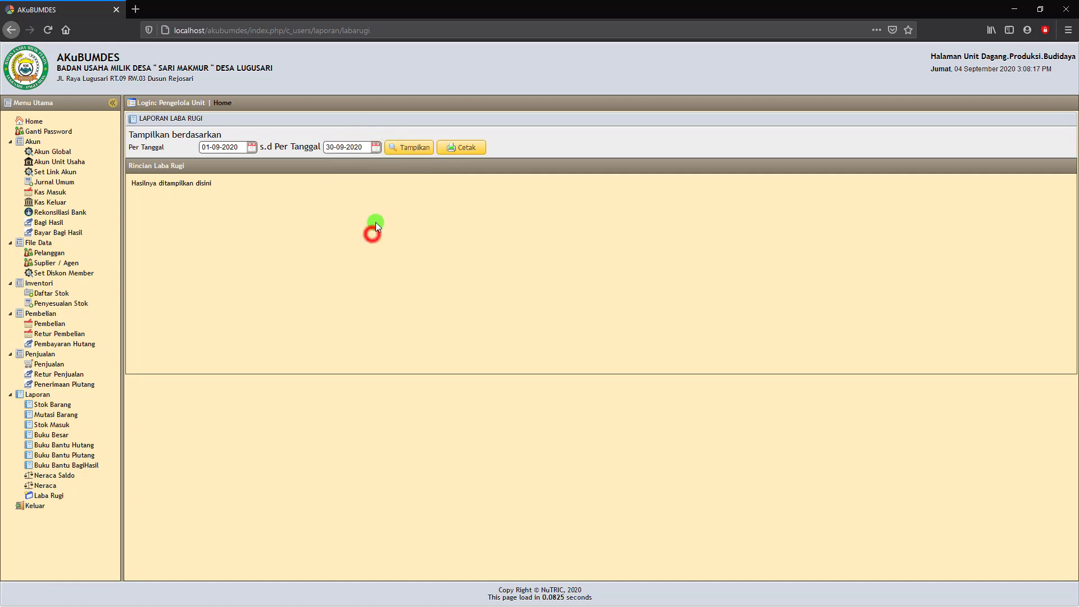
{"action": "left_click", "coordinate": [412, 148]}
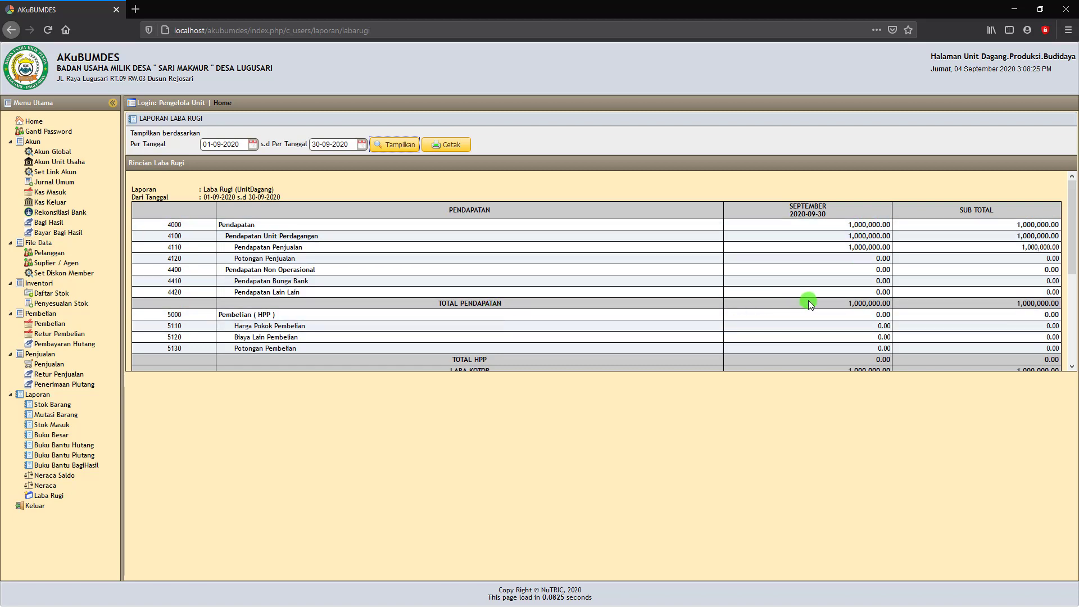
{"action": "scroll", "coordinate": [796, 306], "scroll_direction": "down", "scroll_amount": 2}
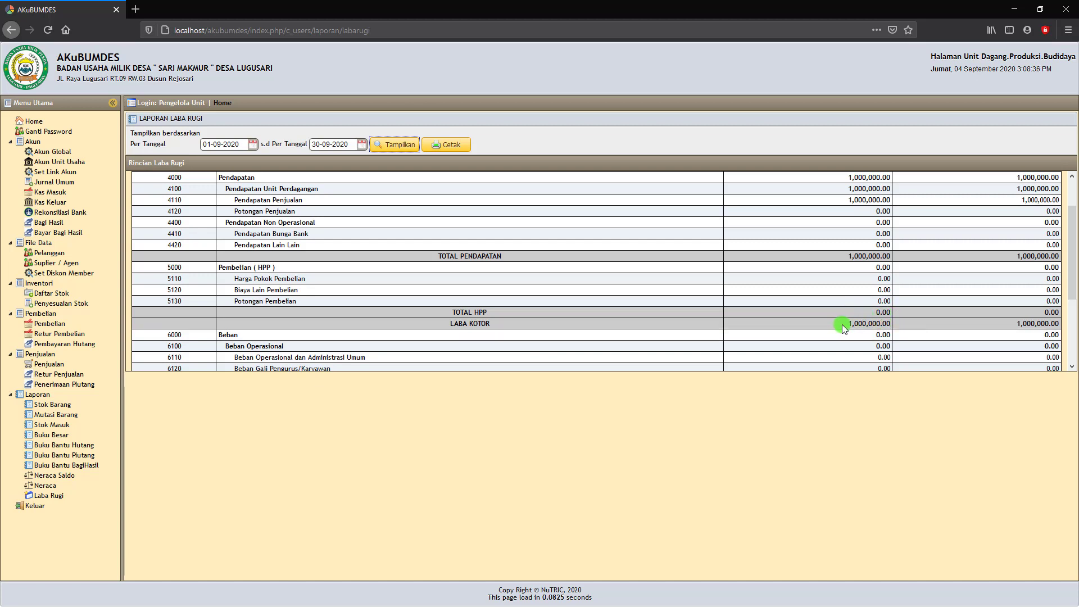
{"action": "scroll", "coordinate": [839, 324], "scroll_direction": "down", "scroll_amount": 3}
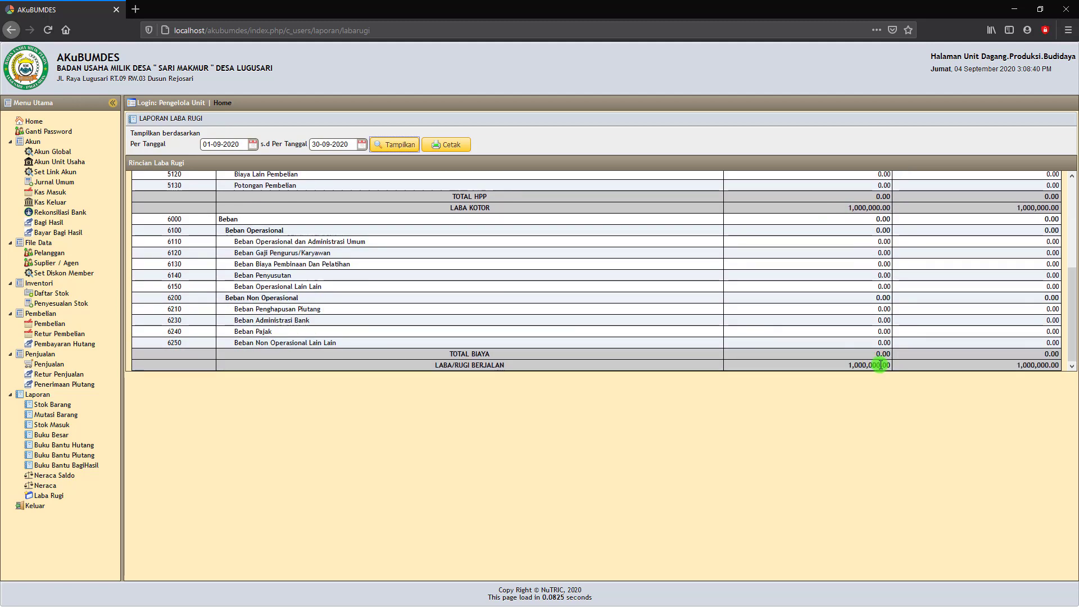
{"action": "scroll", "coordinate": [866, 360], "scroll_direction": "up", "scroll_amount": 4}
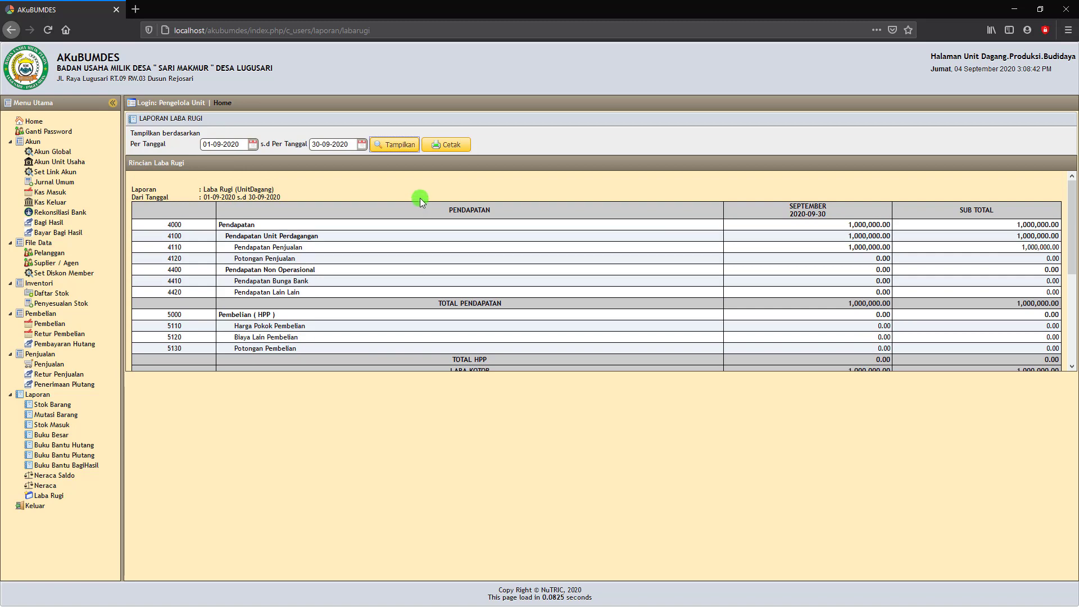
Open the printable Laba Rugi report, close it, and return to the Jurnal Umum list.
{"action": "left_click", "coordinate": [433, 146]}
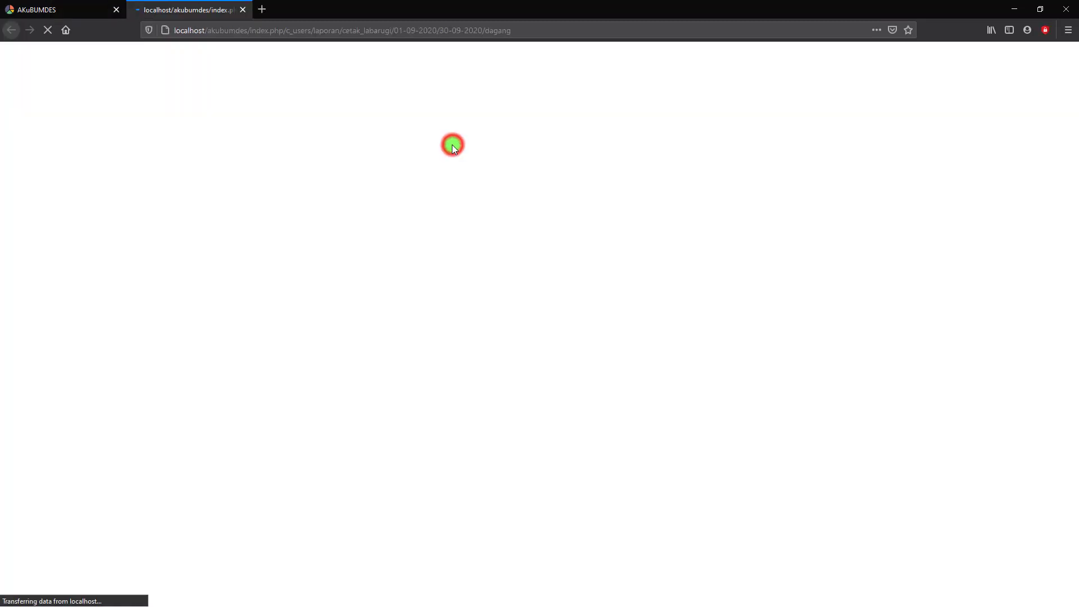
{"action": "left_click", "coordinate": [243, 11]}
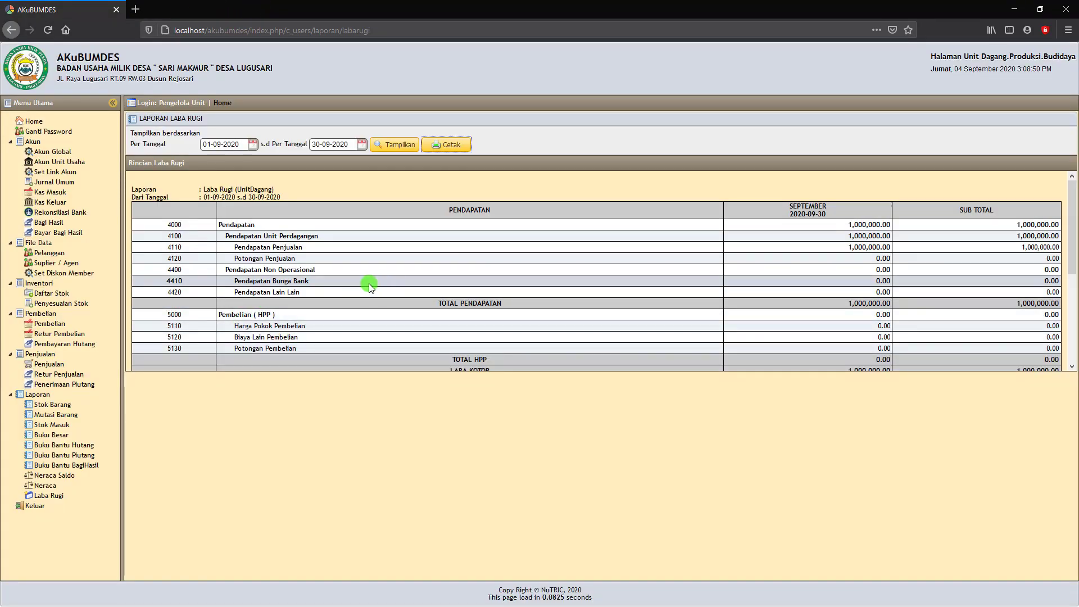
{"action": "left_click", "coordinate": [63, 181]}
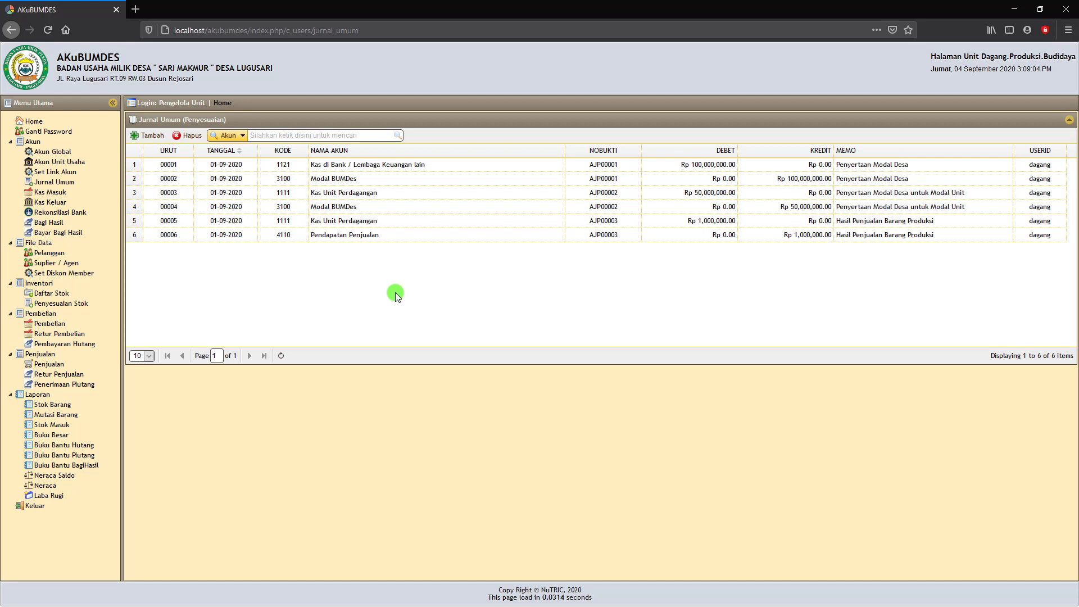
{"action": "left_click", "coordinate": [518, 234]}
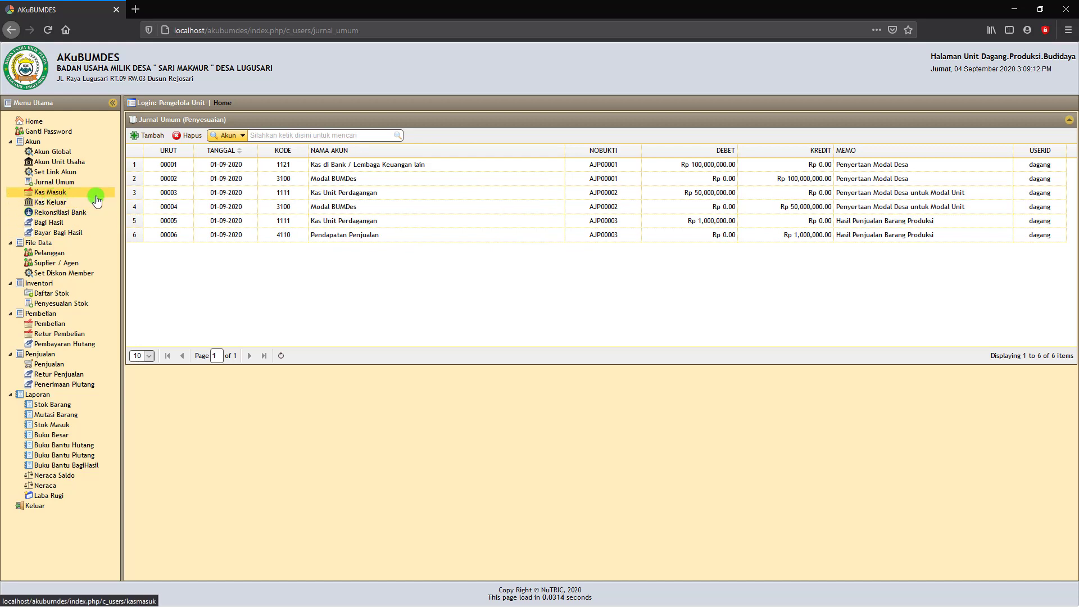
{"action": "left_click", "coordinate": [234, 207]}
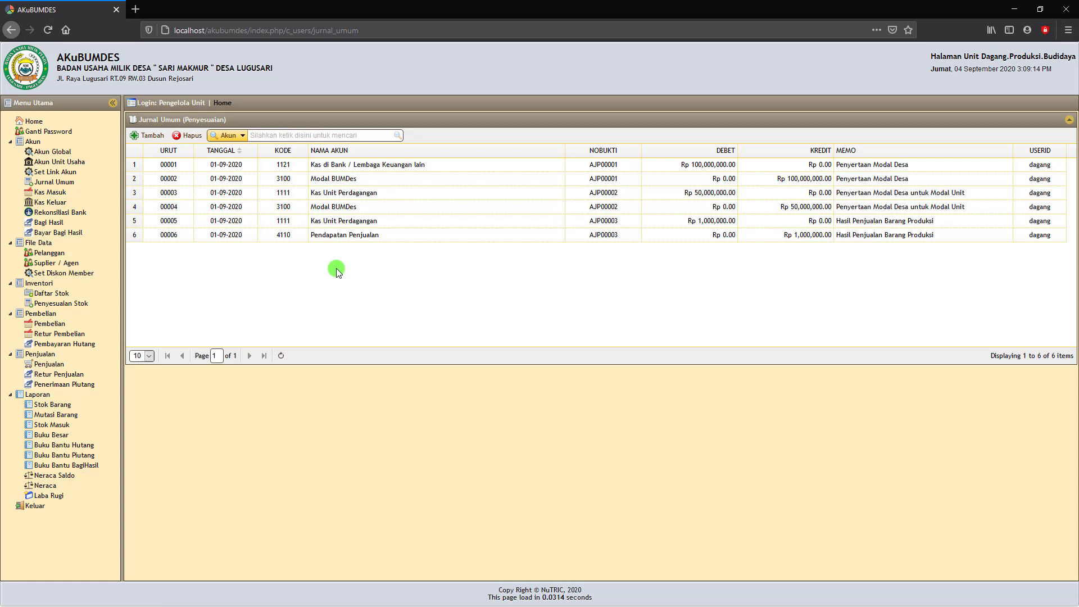
{"action": "left_click", "coordinate": [52, 182]}
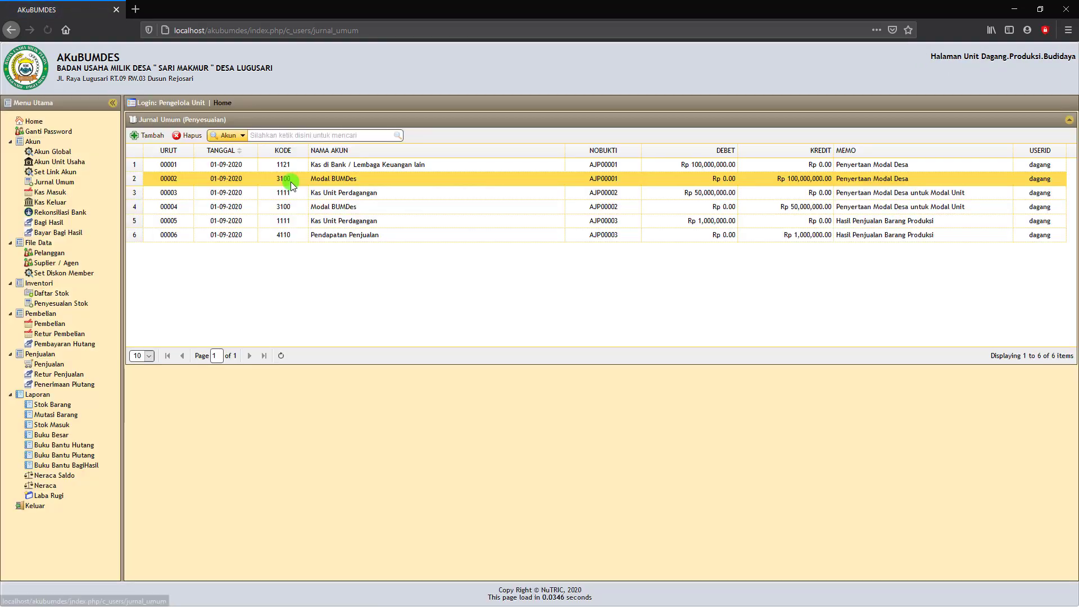
{"action": "left_click", "coordinate": [50, 193]}
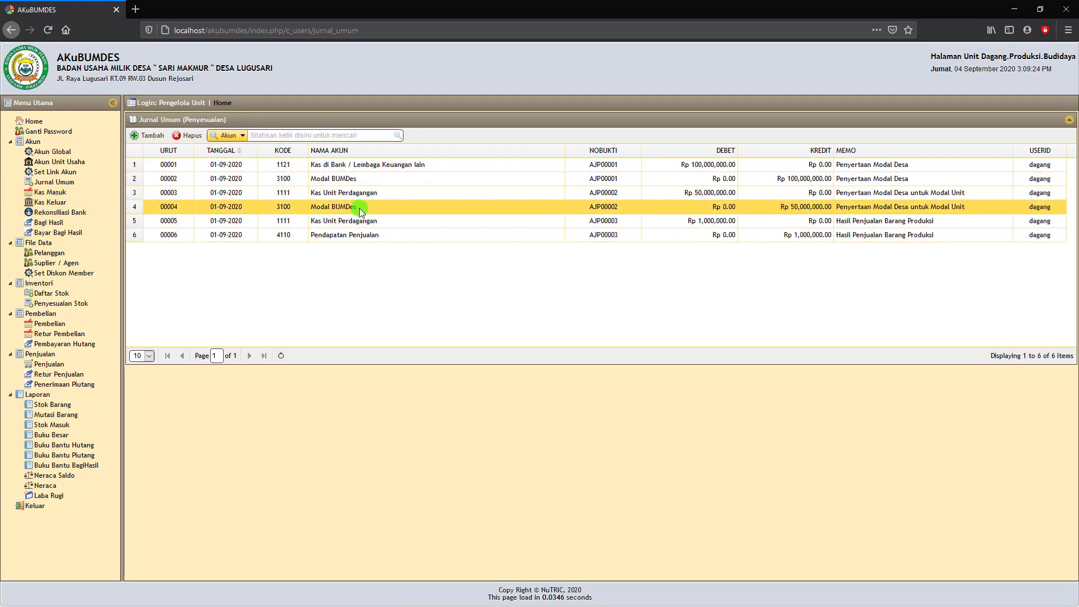
Start a new entry dated 04-09-2020 debiting 1211 Inventaris (Harga Perolehan).
{"action": "left_click", "coordinate": [149, 138]}
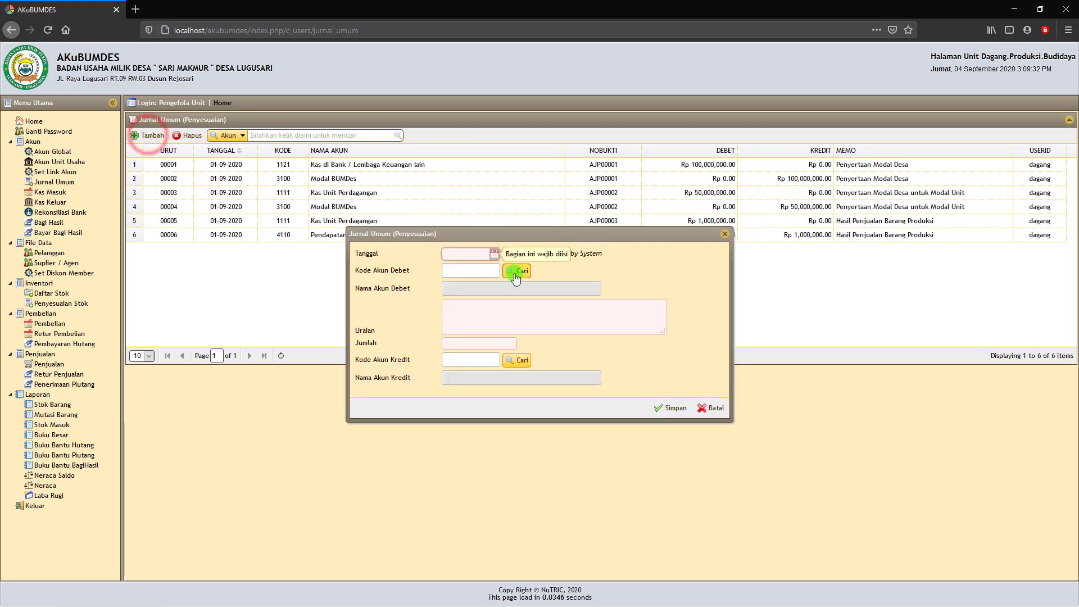
{"action": "left_click", "coordinate": [496, 254]}
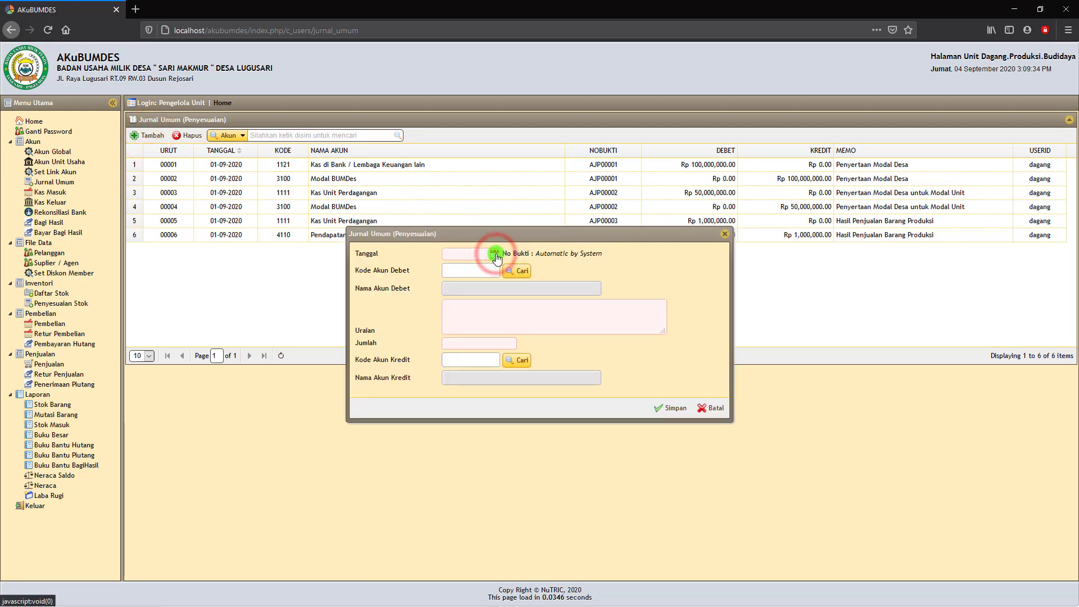
{"action": "left_click", "coordinate": [496, 254]}
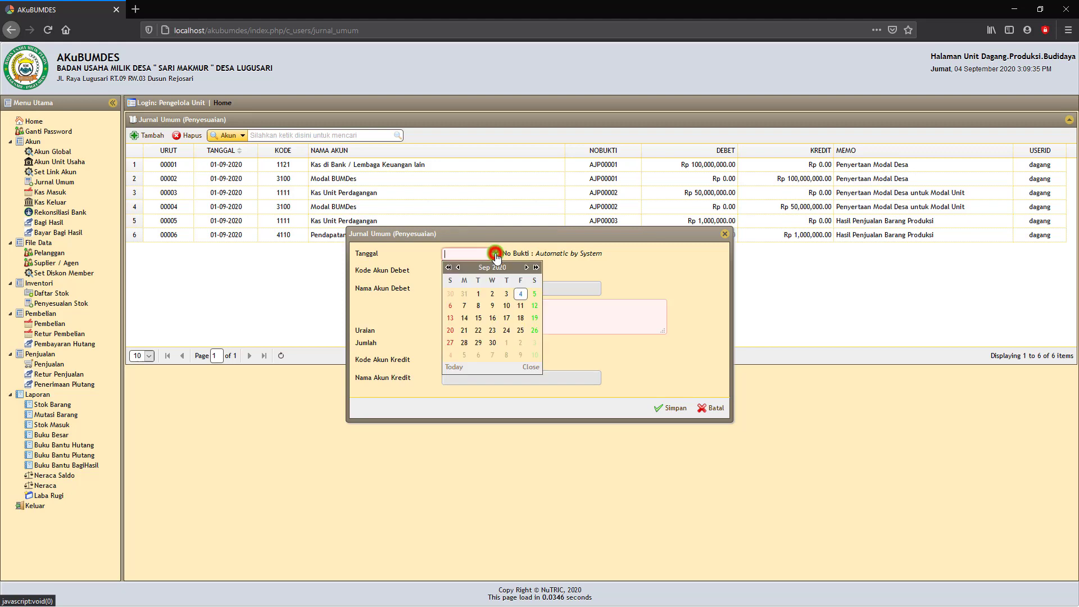
{"action": "left_click", "coordinate": [521, 293]}
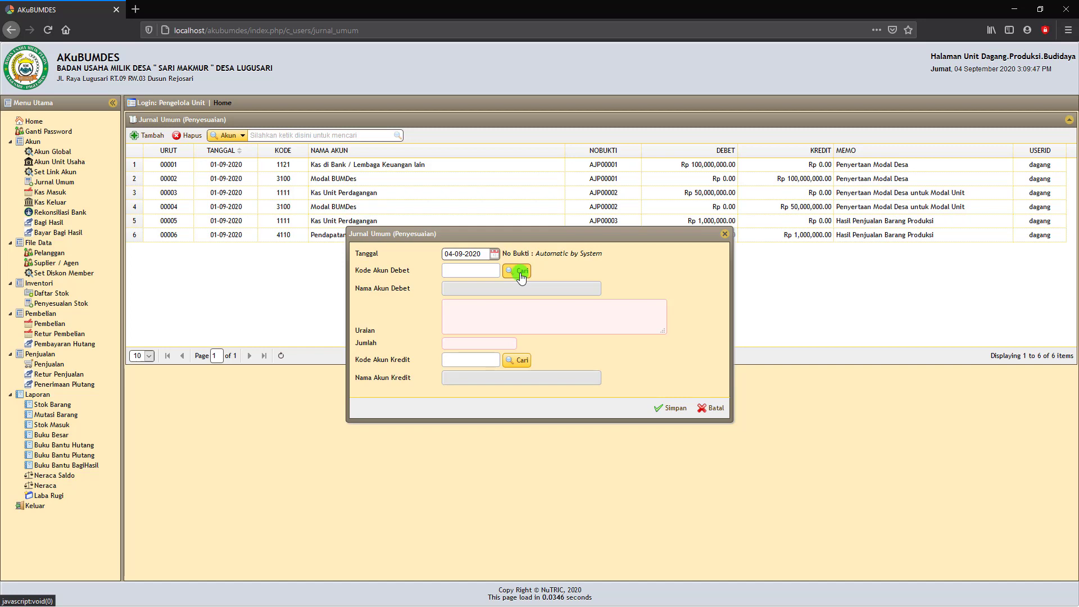
{"action": "left_click", "coordinate": [519, 271]}
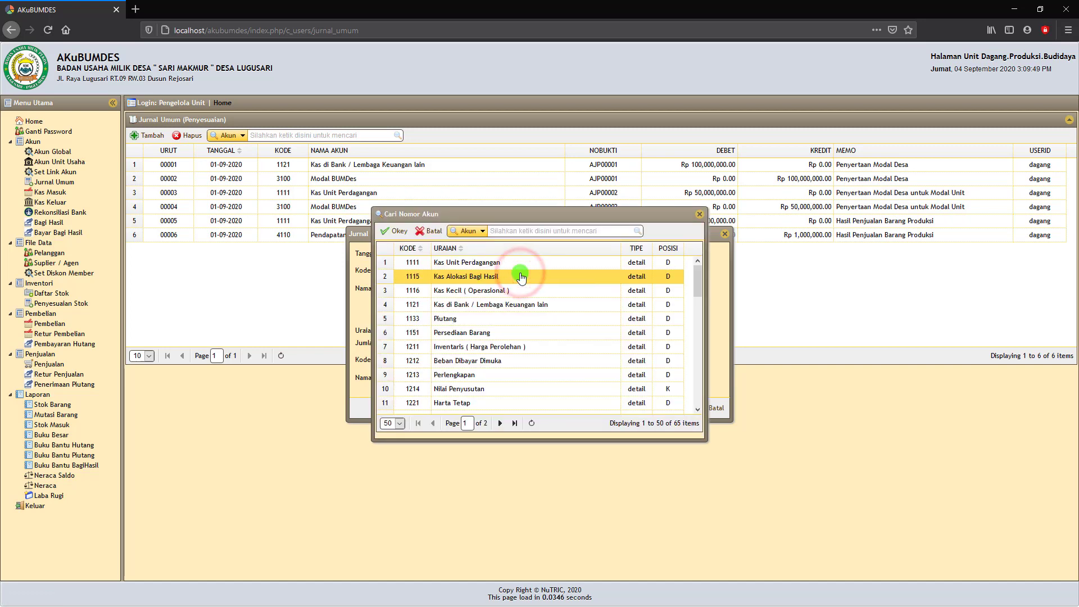
{"action": "left_click", "coordinate": [455, 346]}
{"action": "left_click", "coordinate": [403, 235]}
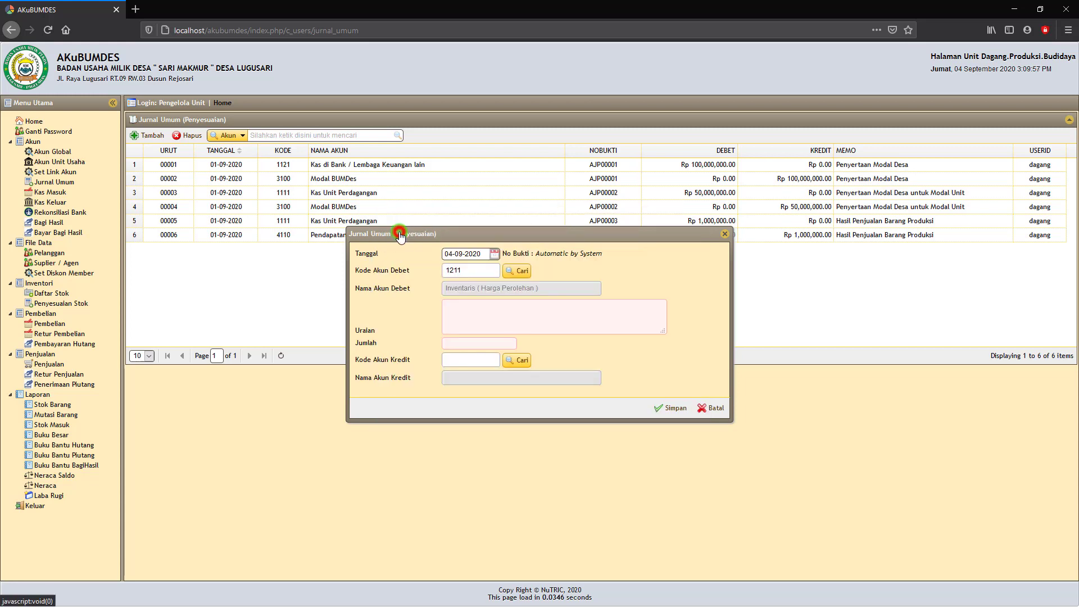
Describe the entry as 'Beli Laptop' with an amount of Rp 5.000.000.
{"action": "left_click", "coordinate": [469, 310]}
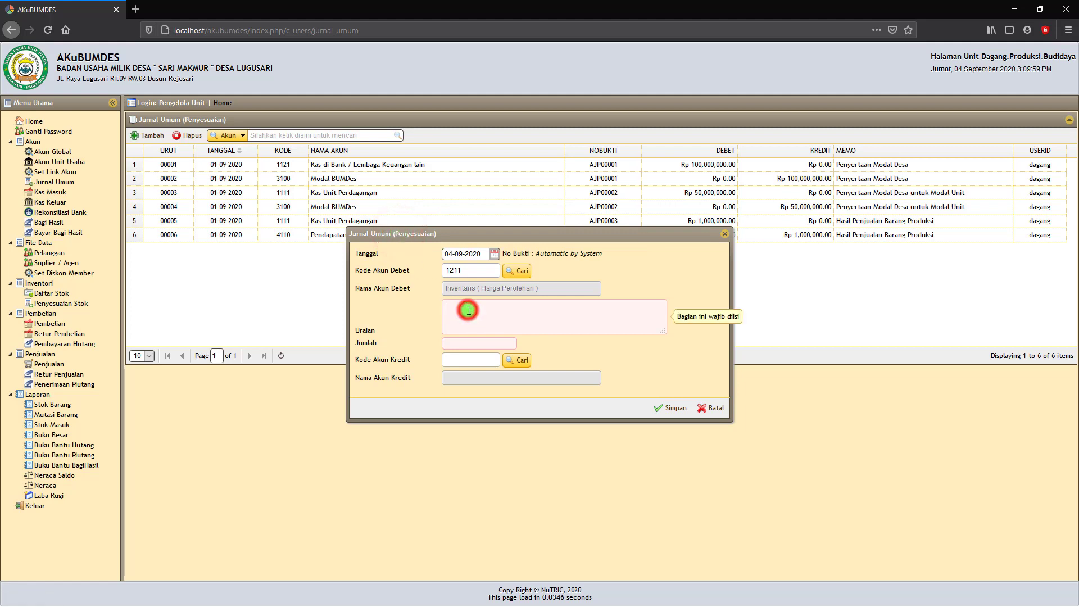
{"action": "type", "text": "Beli Laptop"}
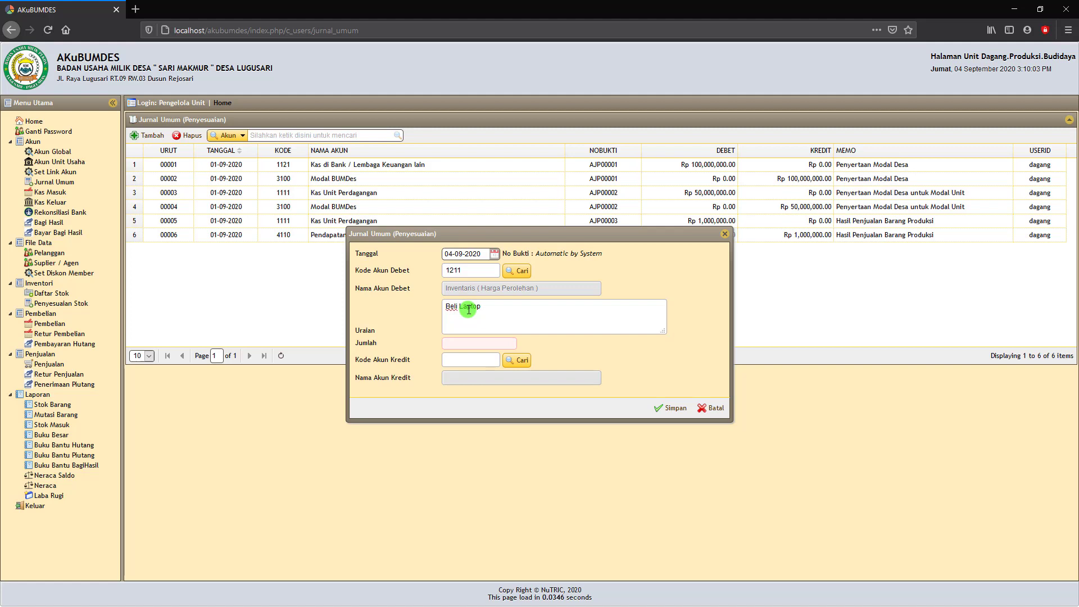
{"action": "left_click", "coordinate": [461, 344]}
{"action": "type", "text": "5"}
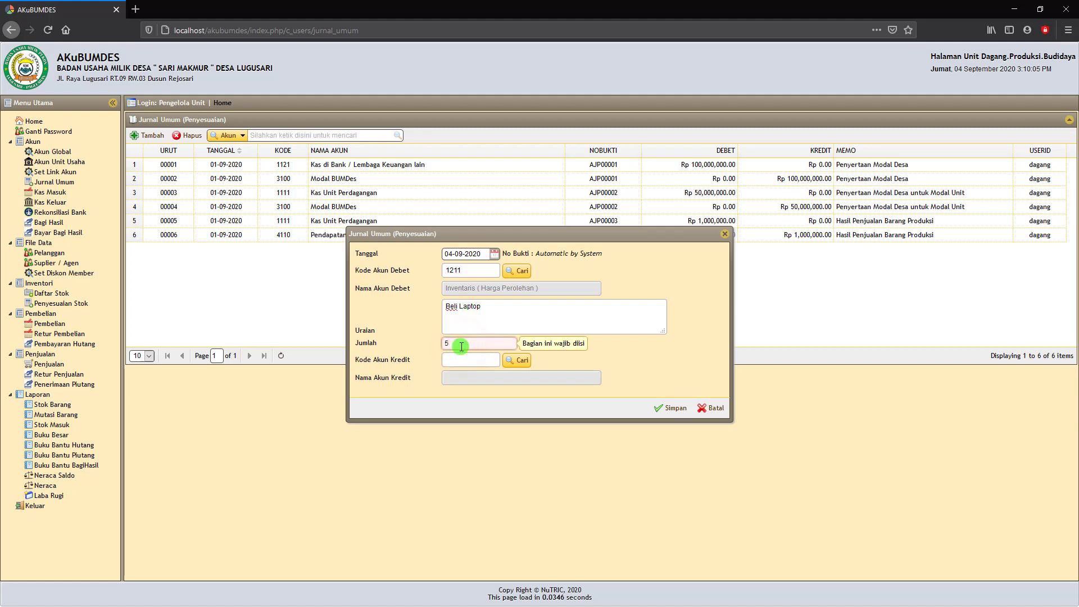
{"action": "type", "text": "000000"}
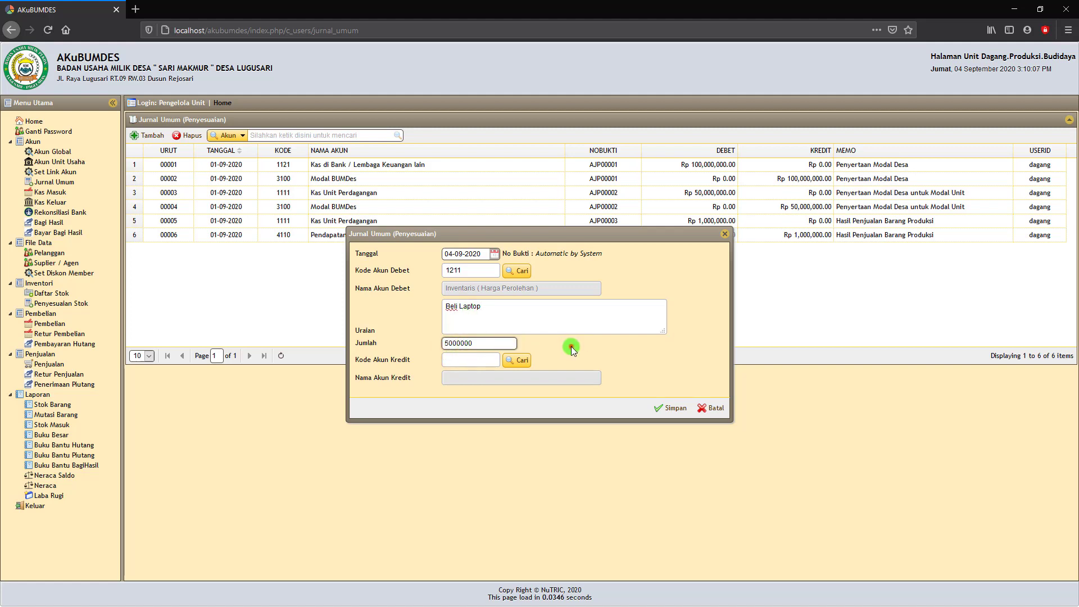
{"action": "left_click", "coordinate": [569, 346]}
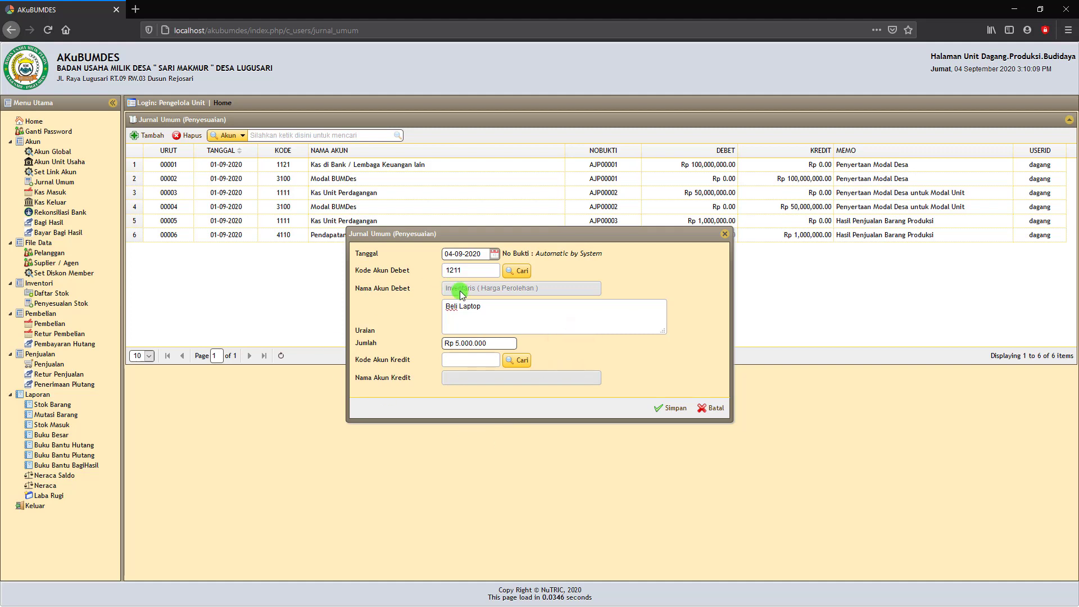
Credit the Beli Laptop entry to 1111 Kas Unit Perdagangan and save it as AJP00004.
{"action": "left_click", "coordinate": [520, 362]}
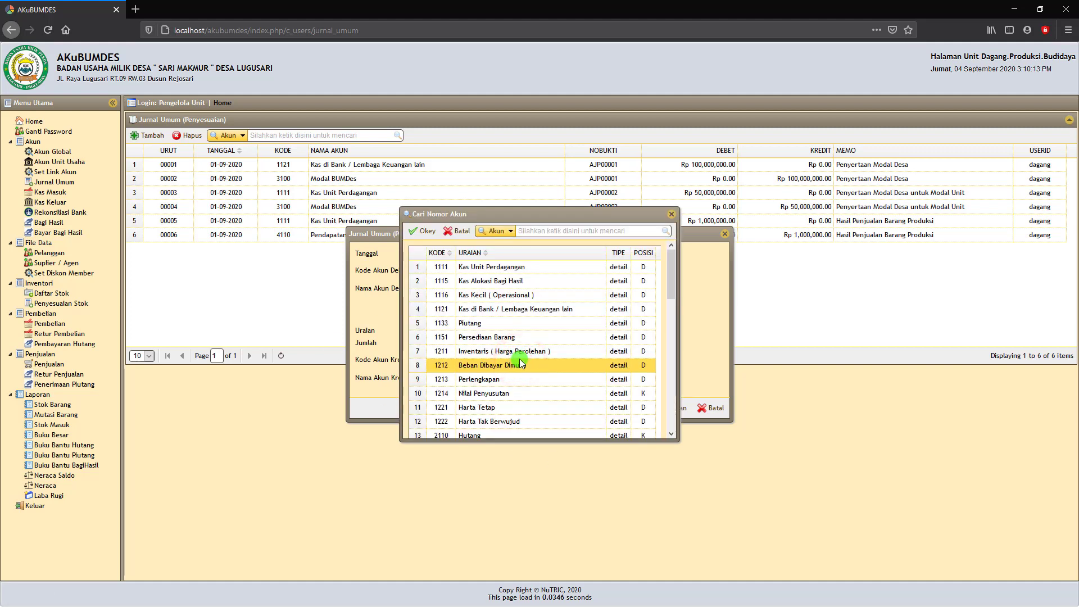
{"action": "left_click", "coordinate": [510, 267]}
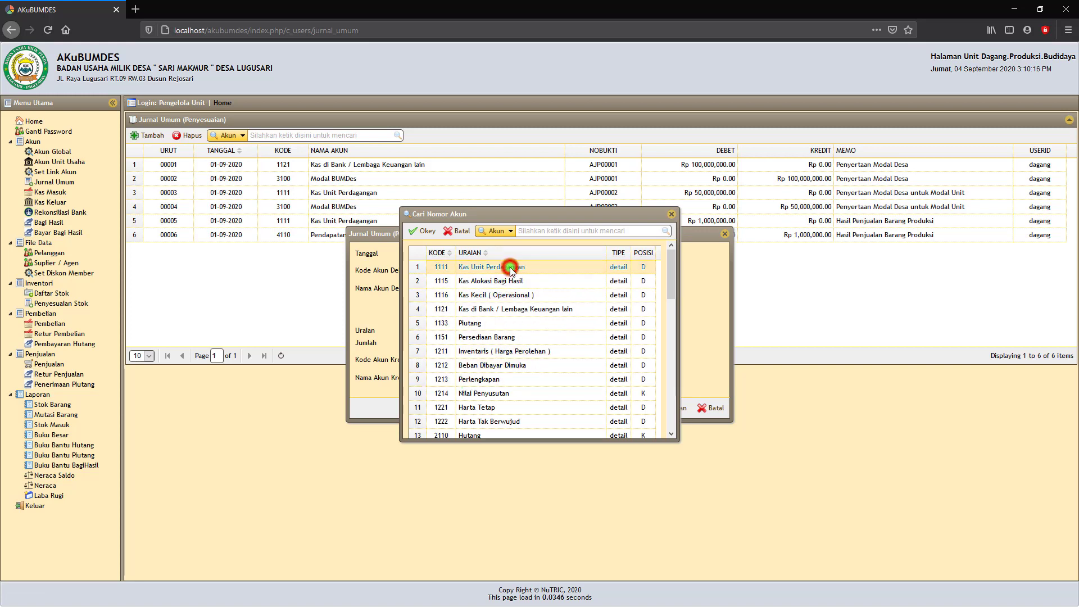
{"action": "left_click", "coordinate": [478, 310]}
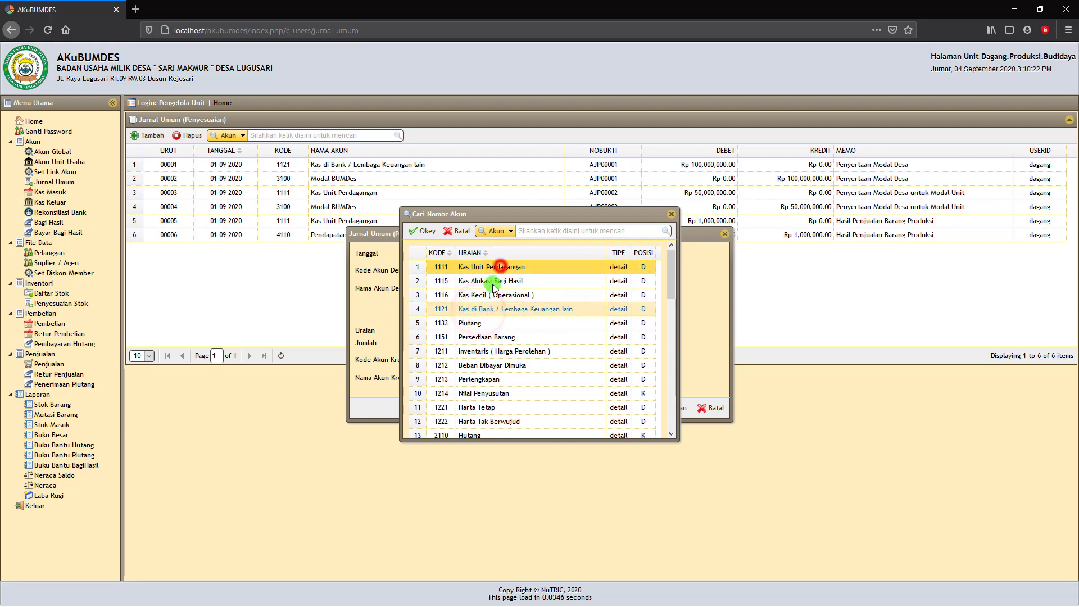
{"action": "left_click", "coordinate": [478, 267]}
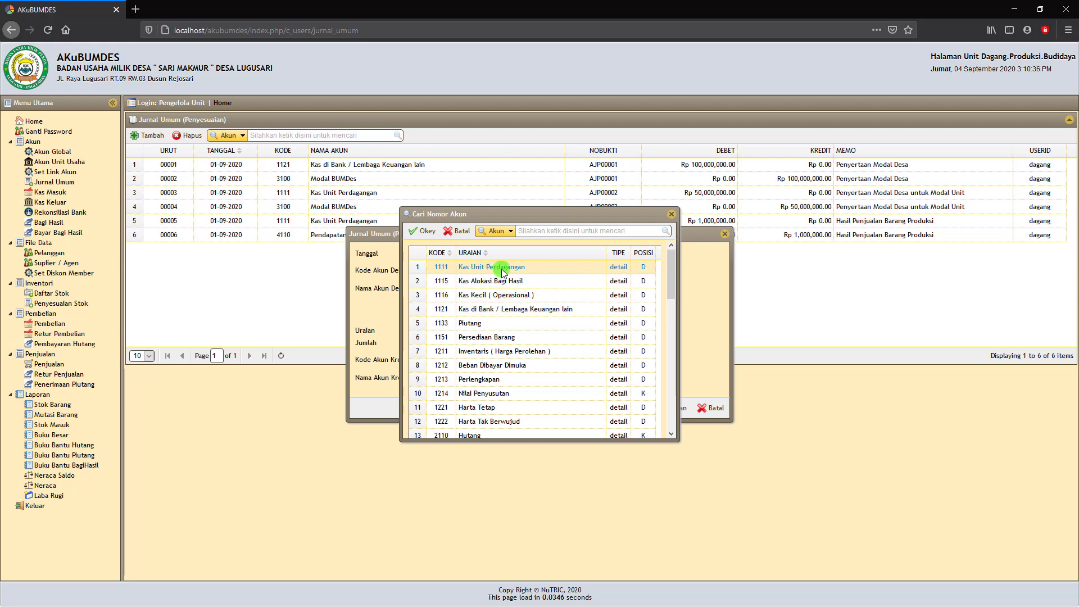
{"action": "left_click", "coordinate": [423, 231]}
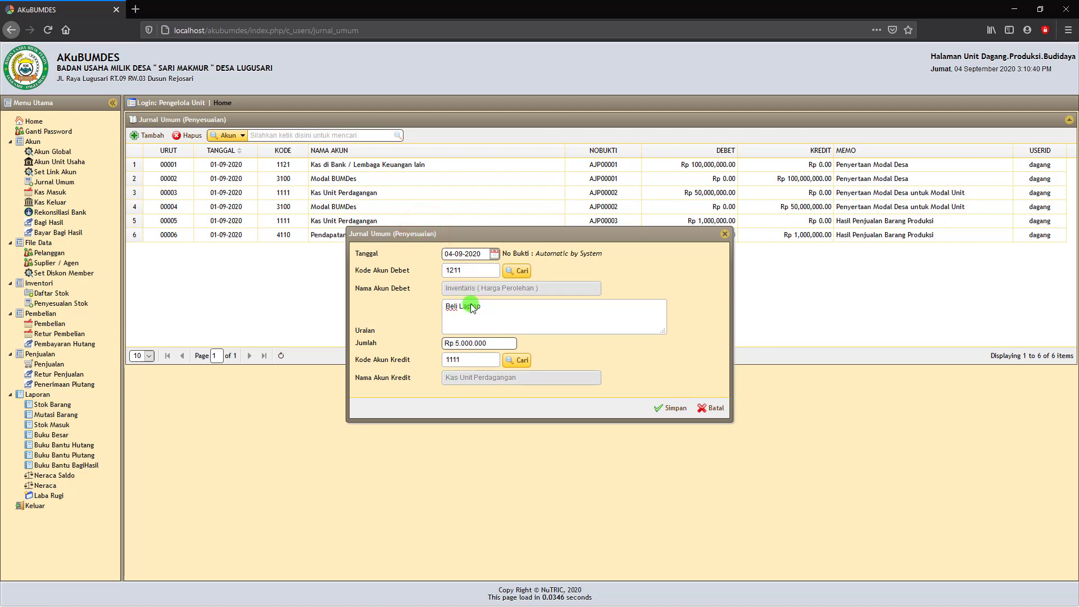
{"action": "left_click", "coordinate": [672, 409]}
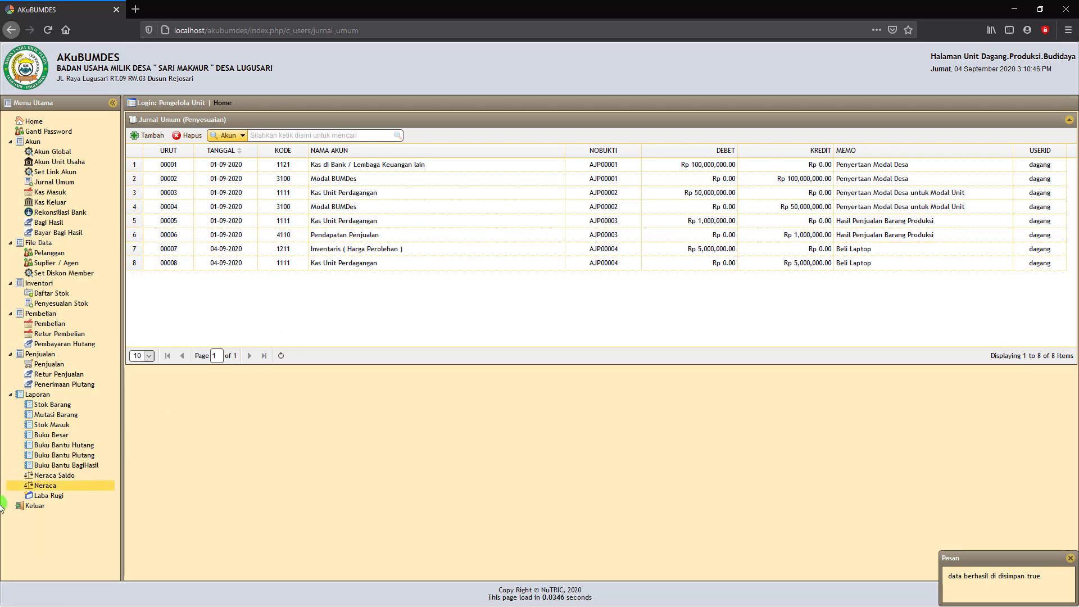
Generate the Neraca per 04-09-2020, showing Kas Unit Perdagangan at 46,000,000.
{"action": "left_click", "coordinate": [44, 487]}
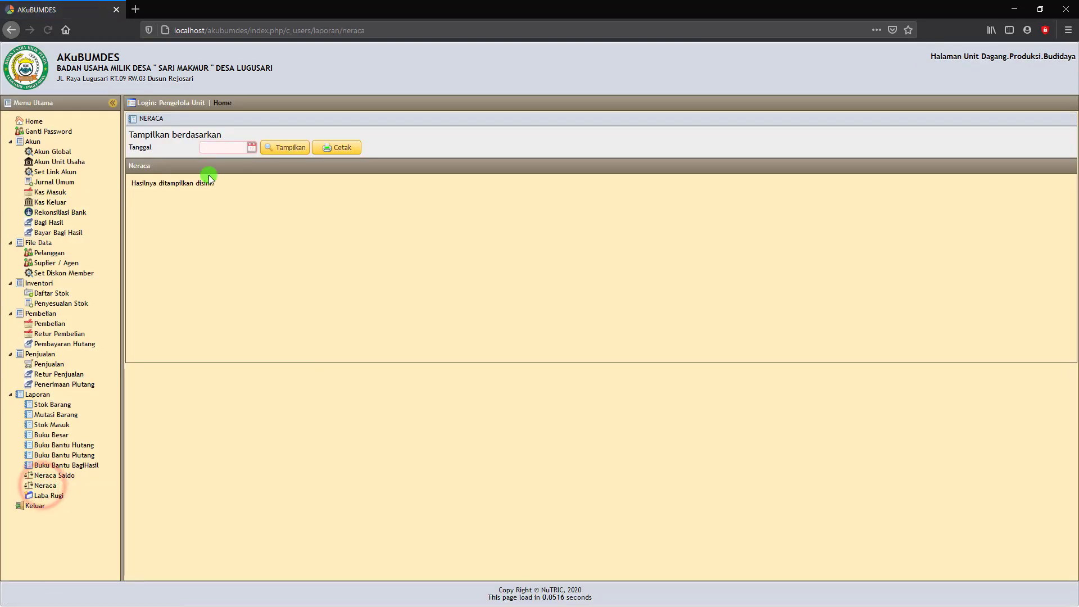
{"action": "left_click", "coordinate": [251, 148]}
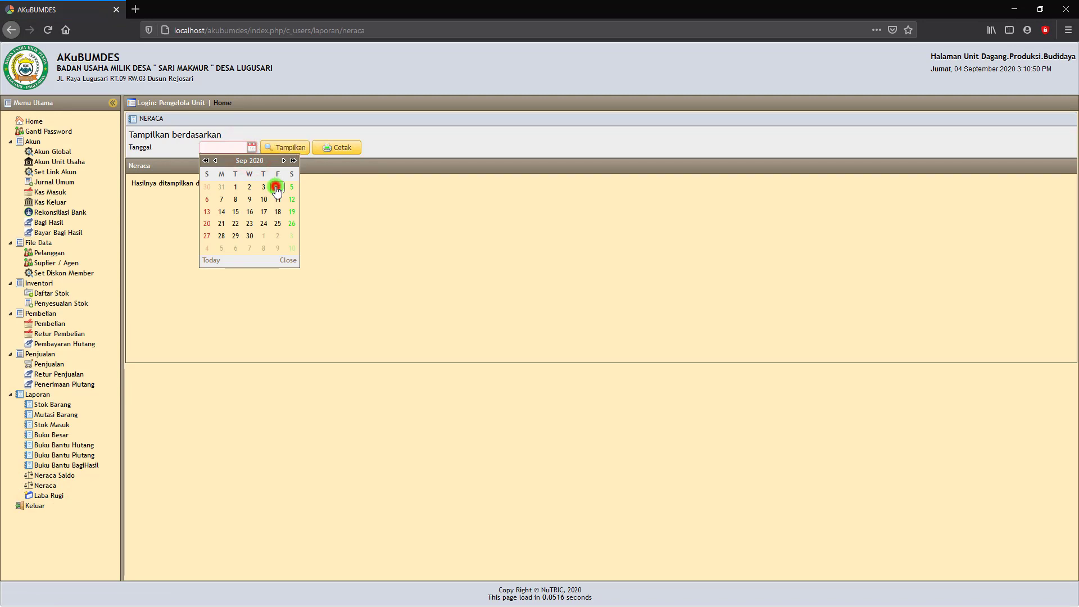
{"action": "left_click", "coordinate": [277, 187]}
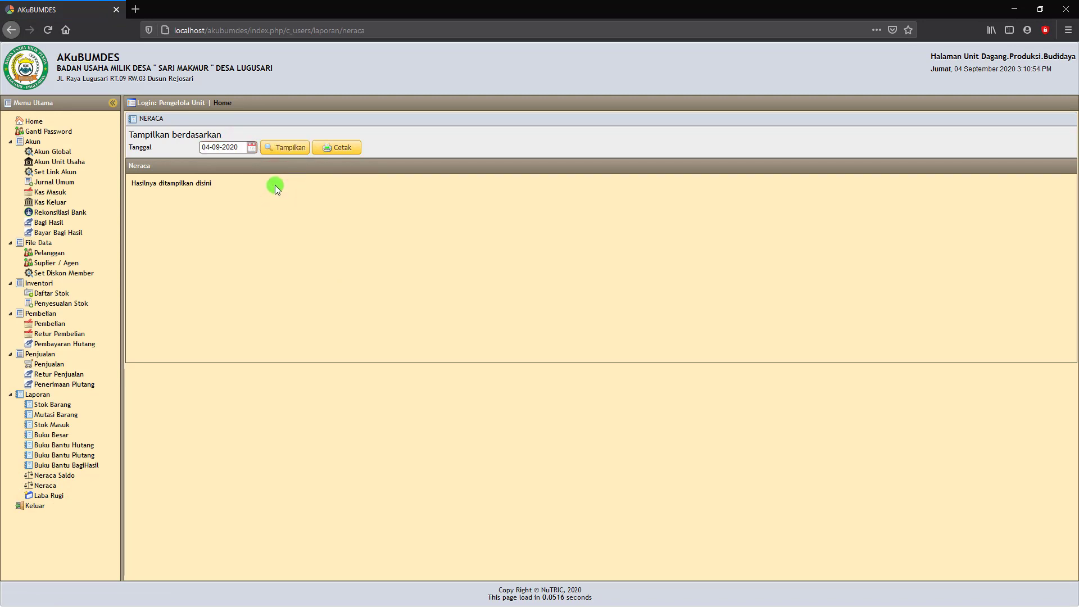
{"action": "left_click", "coordinate": [281, 155]}
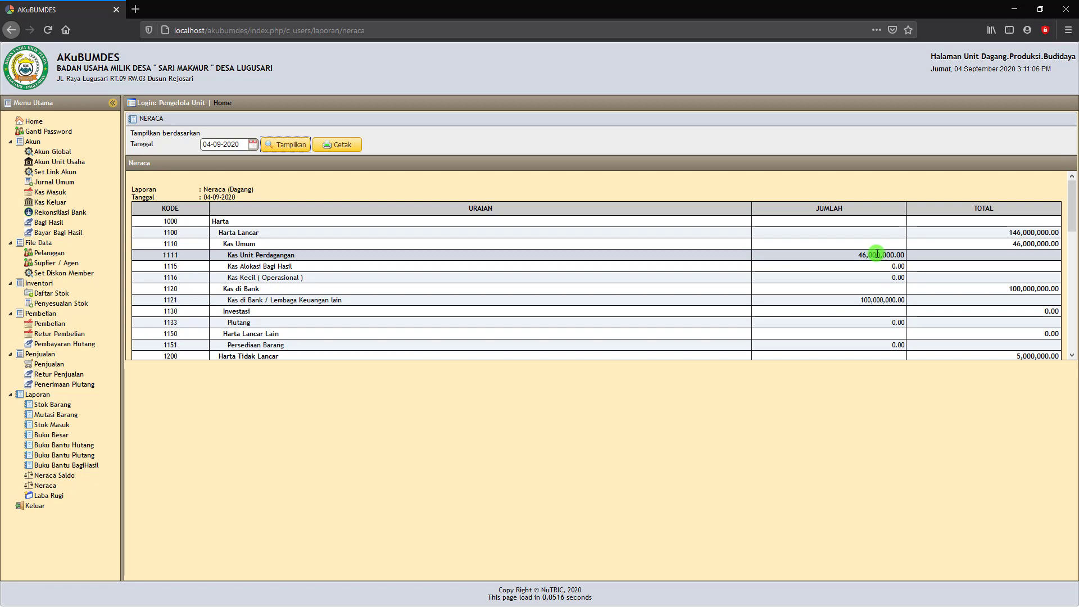
{"action": "scroll", "coordinate": [877, 254], "scroll_direction": "down", "scroll_amount": 2}
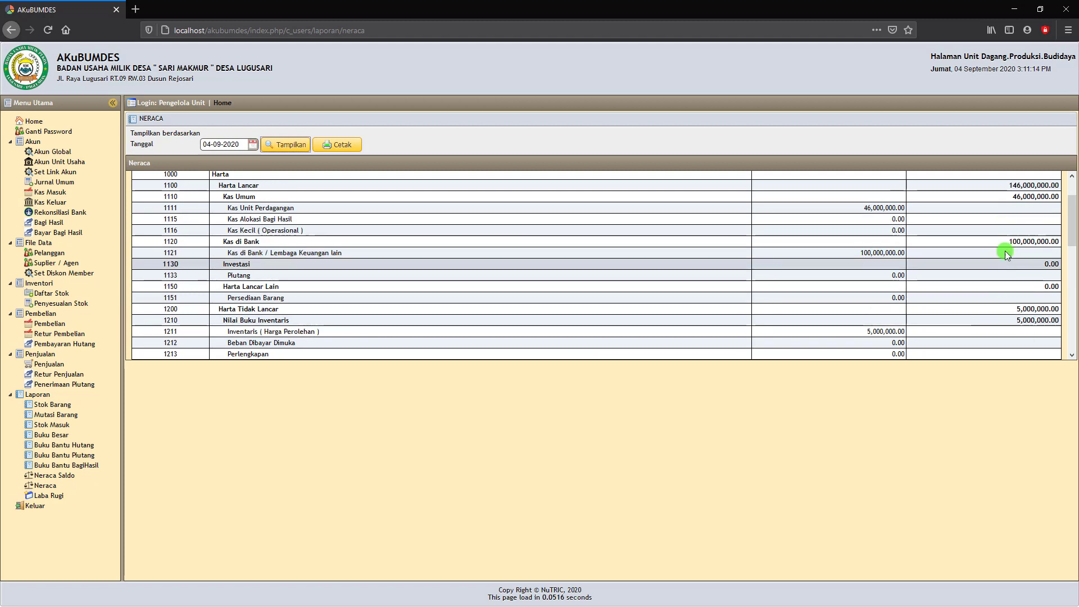
{"action": "scroll", "coordinate": [1005, 251], "scroll_direction": "up", "scroll_amount": 2}
{"action": "scroll", "coordinate": [980, 261], "scroll_direction": "down", "scroll_amount": 3}
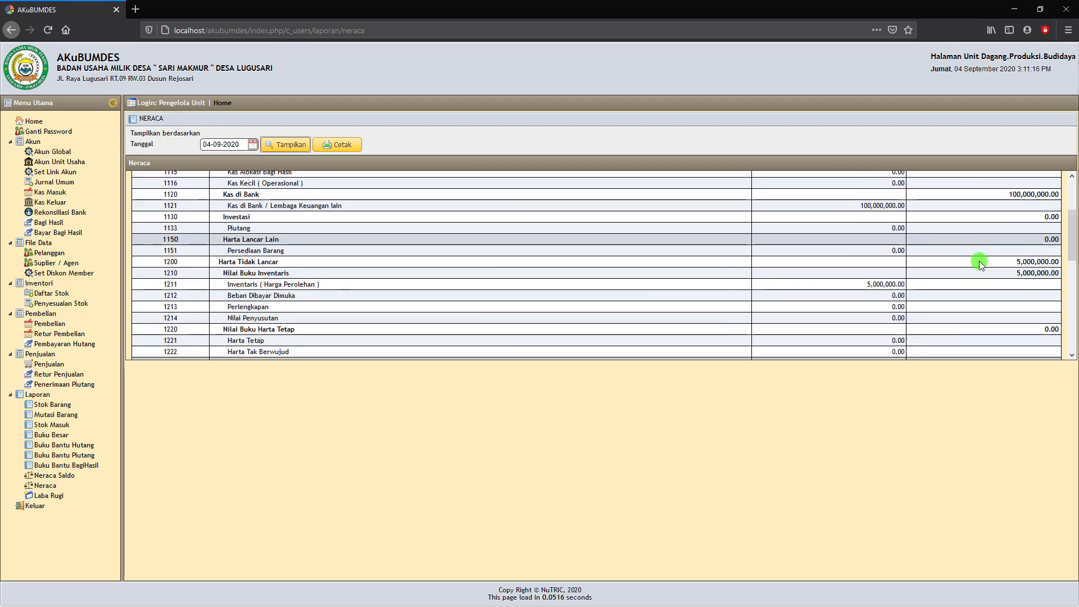
{"action": "scroll", "coordinate": [979, 261], "scroll_direction": "up", "scroll_amount": 3}
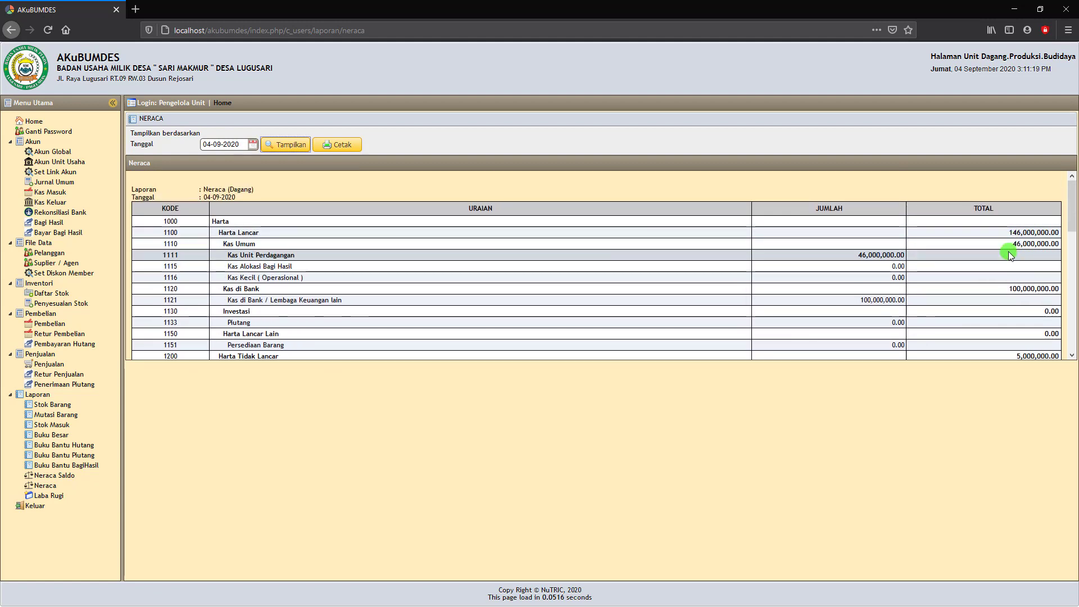
{"action": "scroll", "coordinate": [1008, 256], "scroll_direction": "down", "scroll_amount": 1}
{"action": "scroll", "coordinate": [1006, 256], "scroll_direction": "down", "scroll_amount": 5}
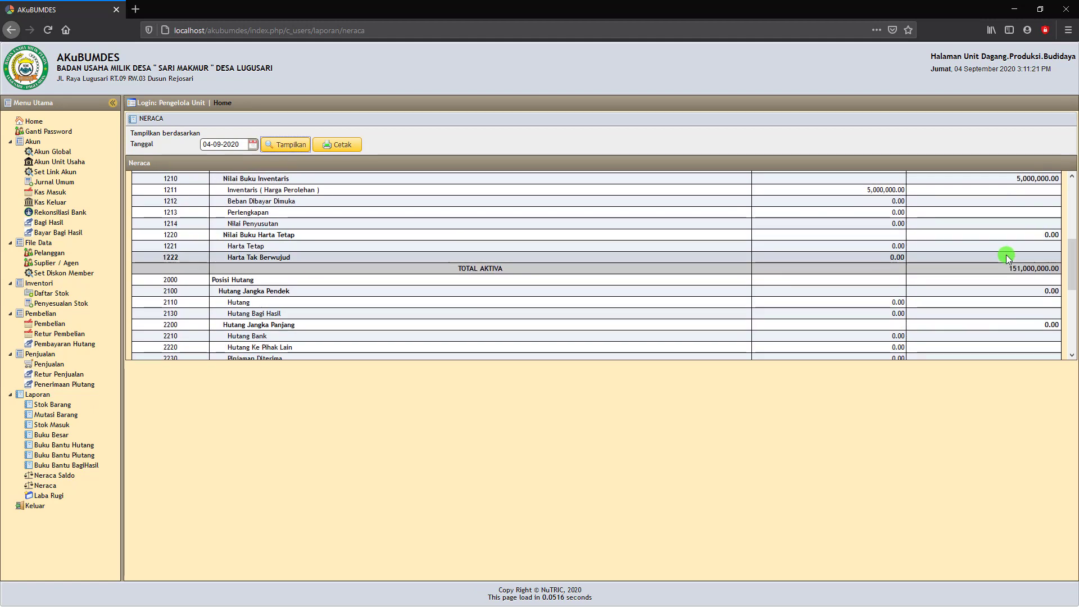
{"action": "scroll", "coordinate": [963, 264], "scroll_direction": "up", "scroll_amount": 4}
{"action": "scroll", "coordinate": [978, 256], "scroll_direction": "down", "scroll_amount": 2}
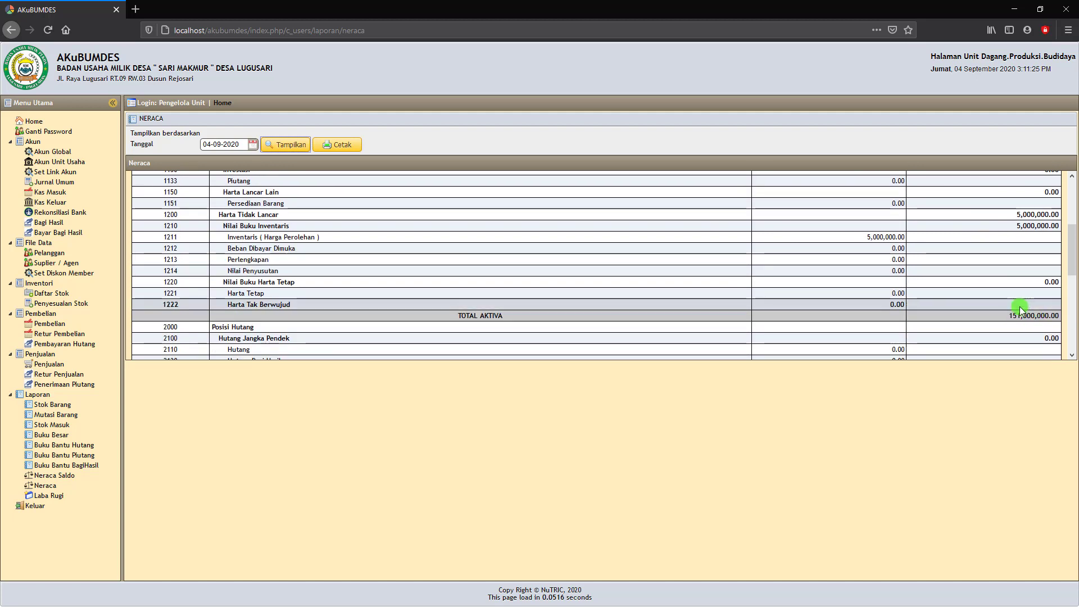
{"action": "scroll", "coordinate": [1020, 304], "scroll_direction": "up", "scroll_amount": 5}
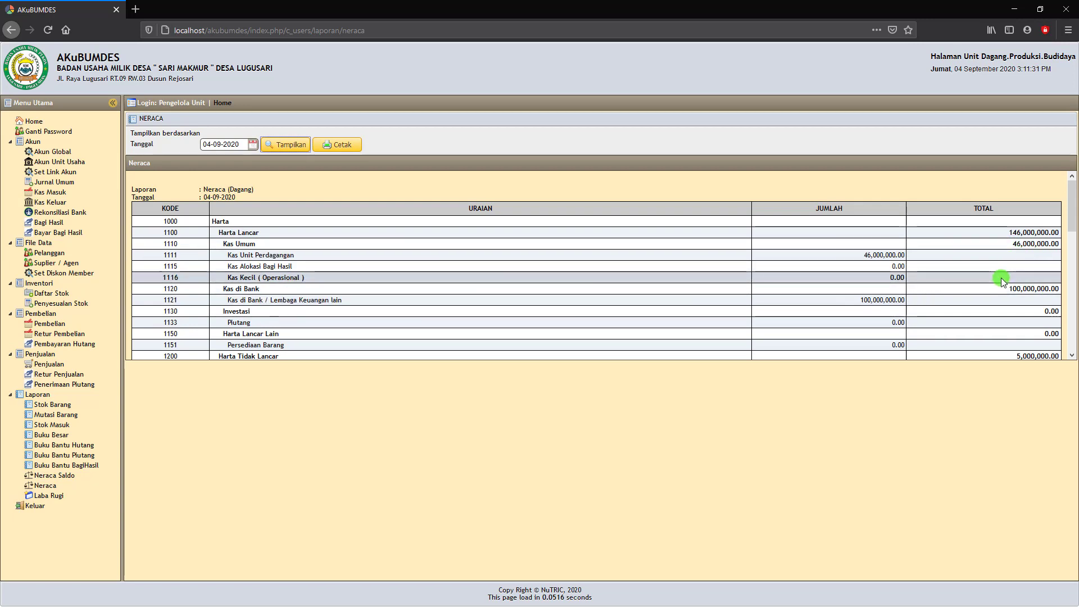
{"action": "scroll", "coordinate": [1000, 277], "scroll_direction": "down", "scroll_amount": 3}
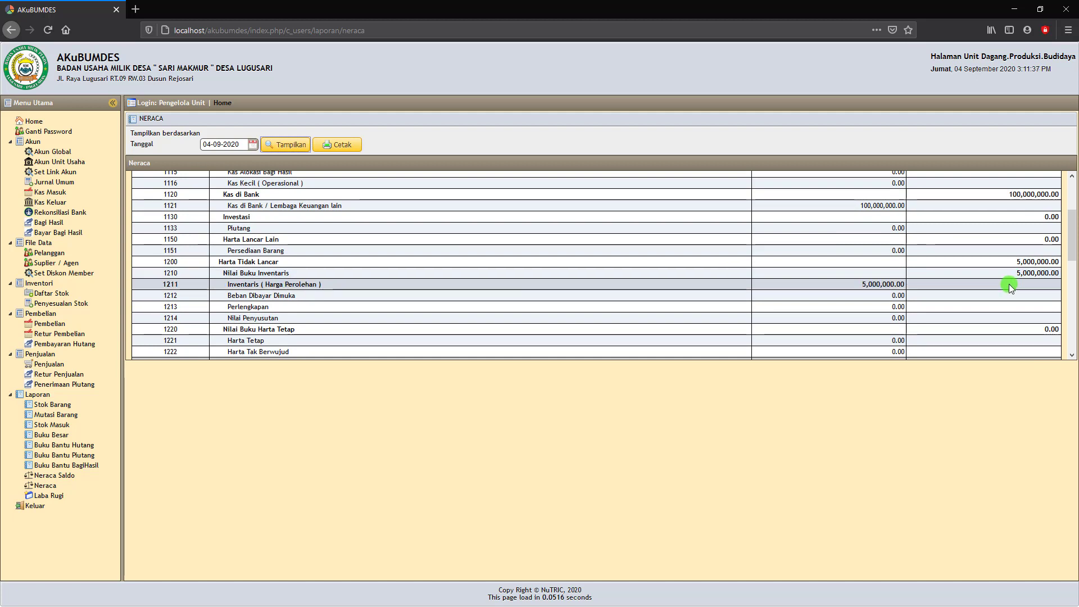
{"action": "scroll", "coordinate": [1010, 281], "scroll_direction": "down", "scroll_amount": 2}
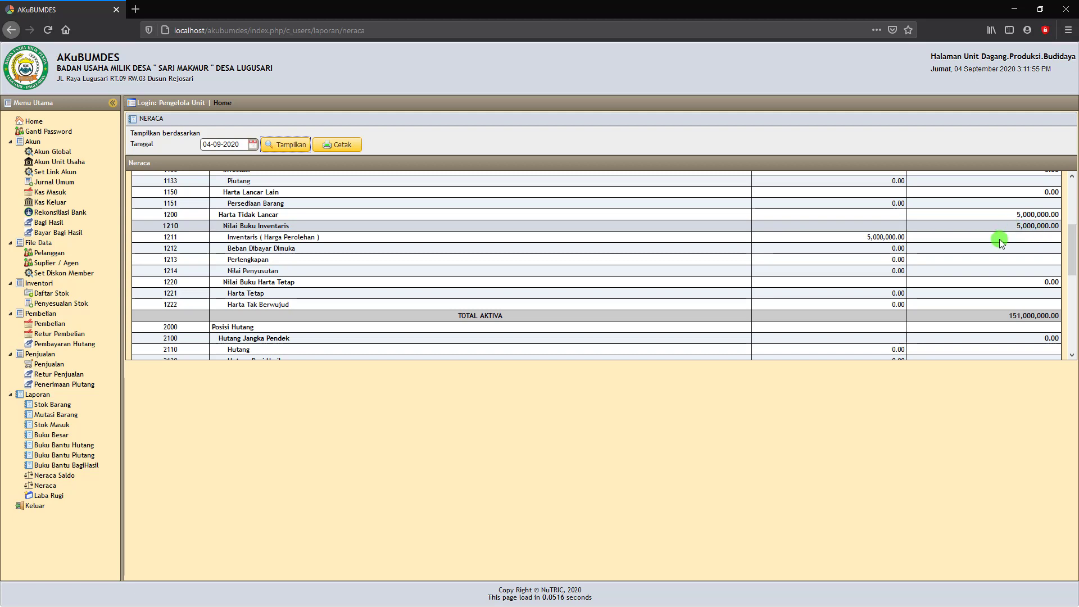
{"action": "scroll", "coordinate": [983, 306], "scroll_direction": "down", "scroll_amount": 4}
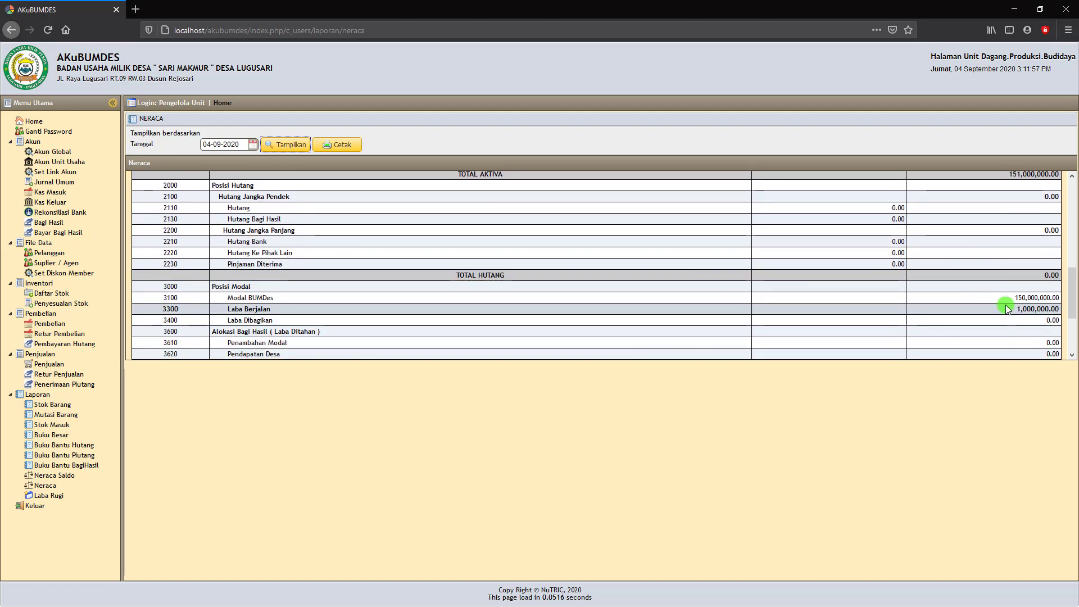
{"action": "scroll", "coordinate": [1011, 299], "scroll_direction": "down", "scroll_amount": 3}
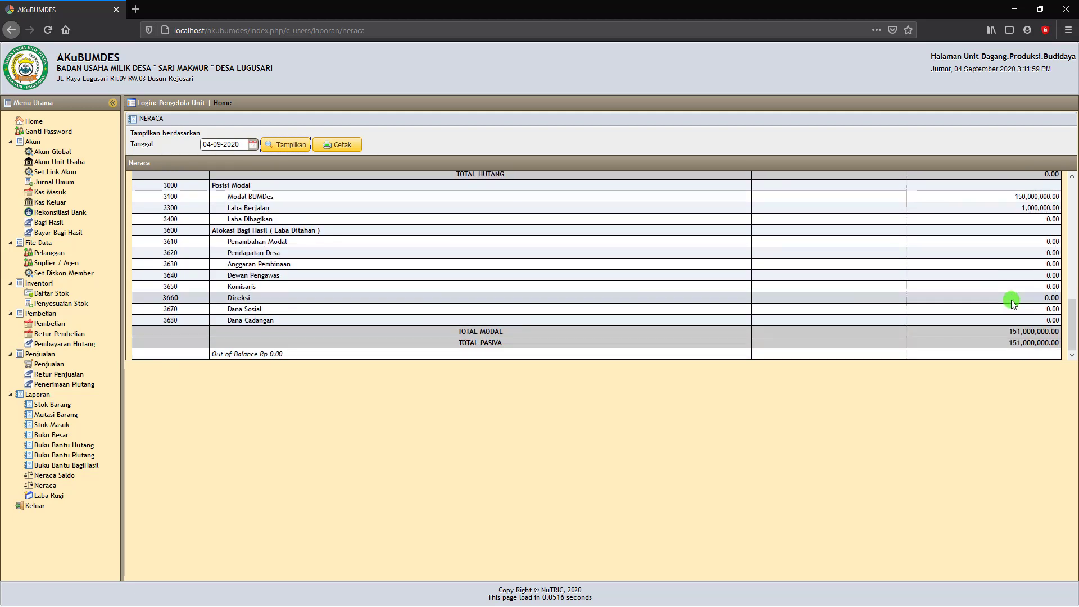
{"action": "scroll", "coordinate": [1011, 286], "scroll_direction": "up", "scroll_amount": 2}
{"action": "scroll", "coordinate": [1014, 293], "scroll_direction": "up", "scroll_amount": 3}
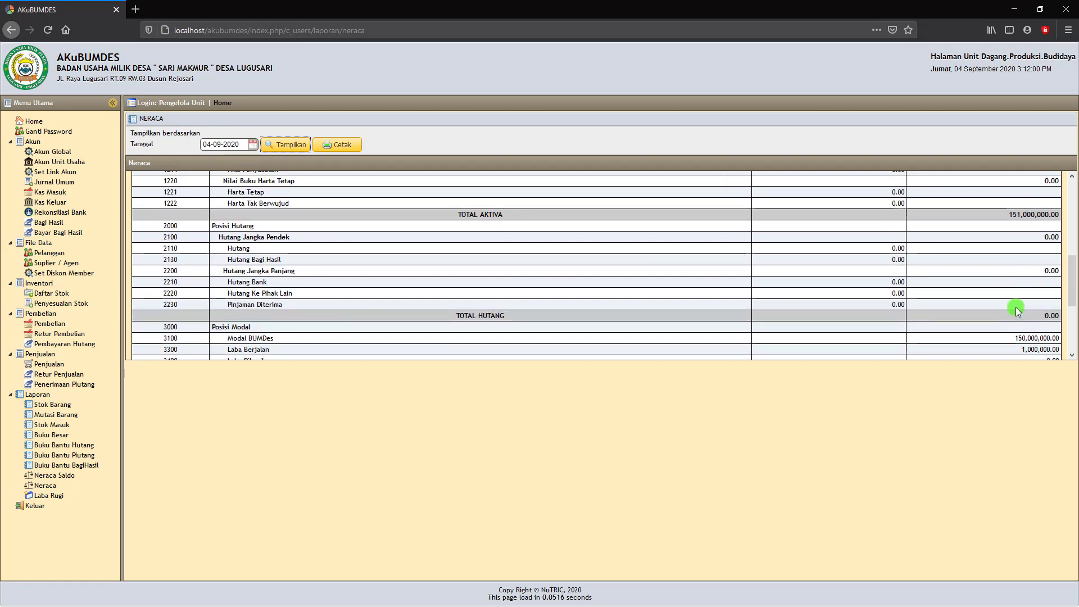
{"action": "scroll", "coordinate": [1017, 303], "scroll_direction": "up", "scroll_amount": 4}
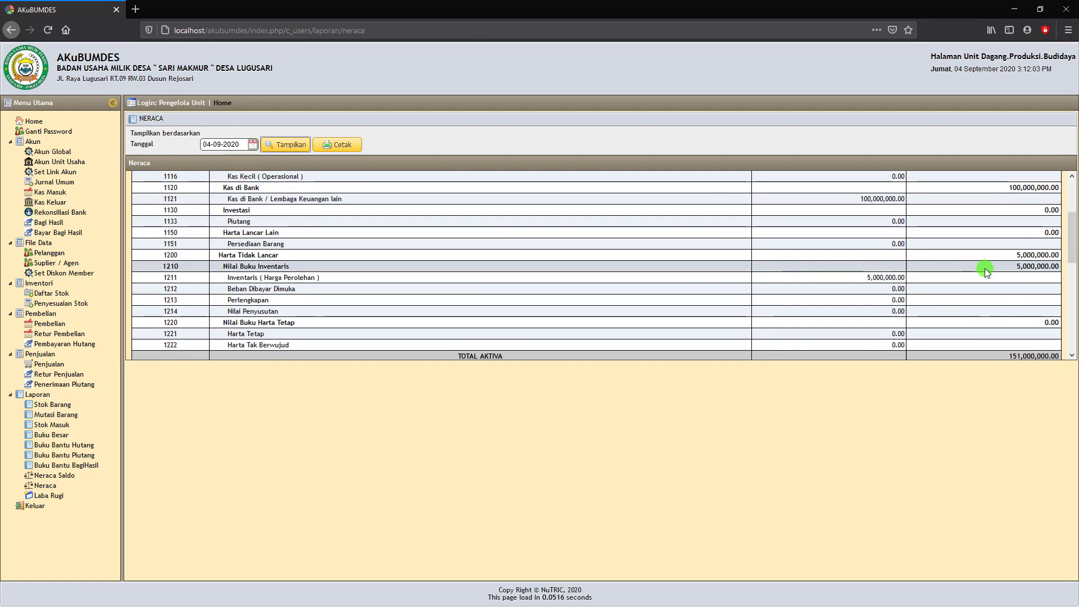
{"action": "scroll", "coordinate": [985, 268], "scroll_direction": "down", "scroll_amount": 3}
{"action": "scroll", "coordinate": [903, 240], "scroll_direction": "up", "scroll_amount": 1}
{"action": "scroll", "coordinate": [903, 240], "scroll_direction": "up", "scroll_amount": 2}
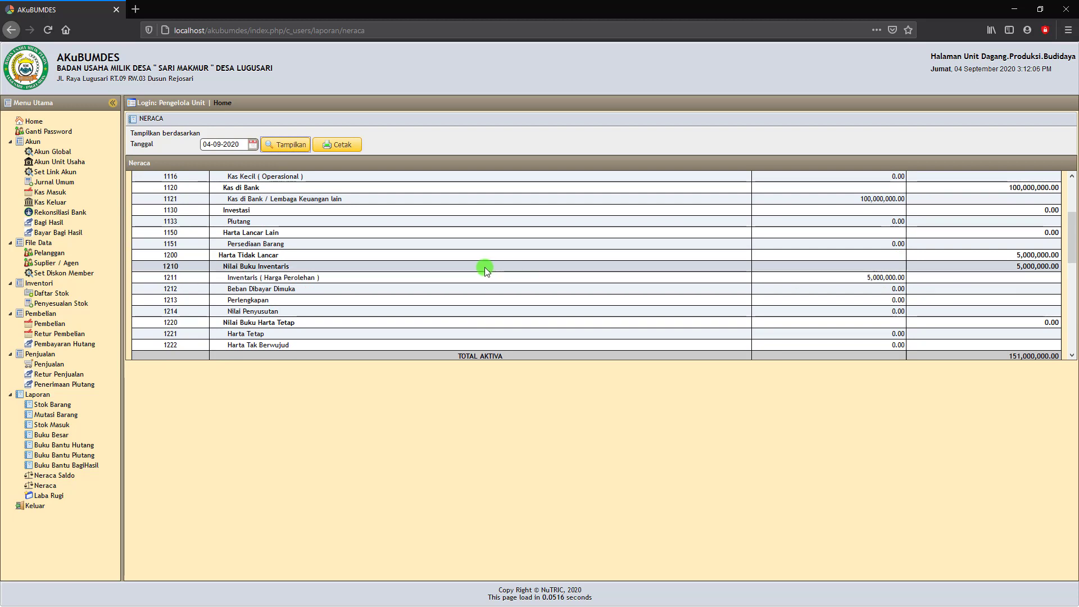
{"action": "scroll", "coordinate": [485, 267], "scroll_direction": "up", "scroll_amount": 3}
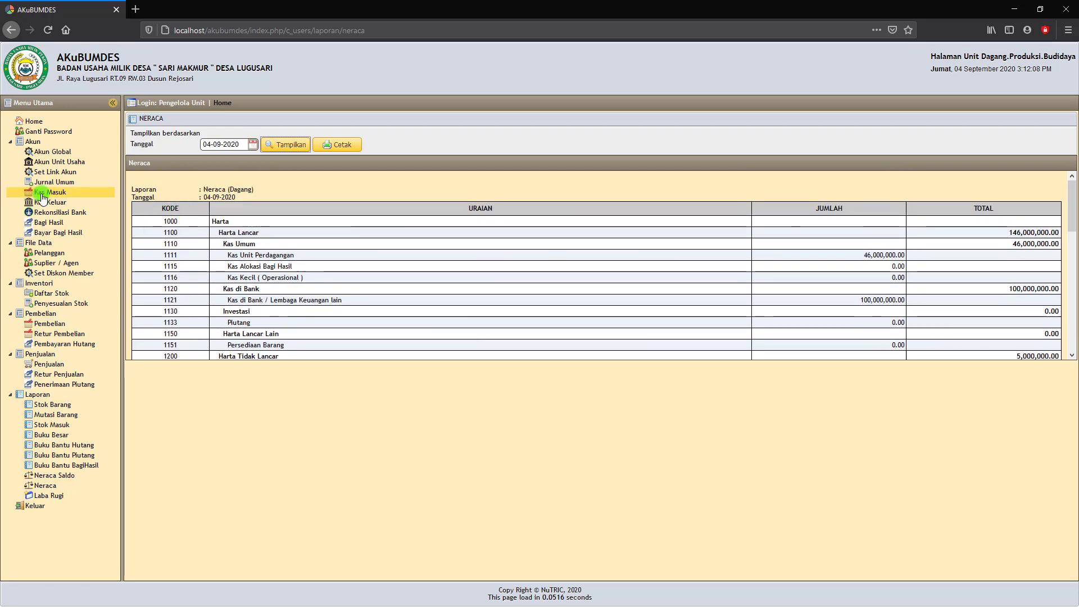
Start a new Jurnal Umum entry dated 04-09-2020 debiting 1211 Inventaris.
{"action": "left_click", "coordinate": [58, 183]}
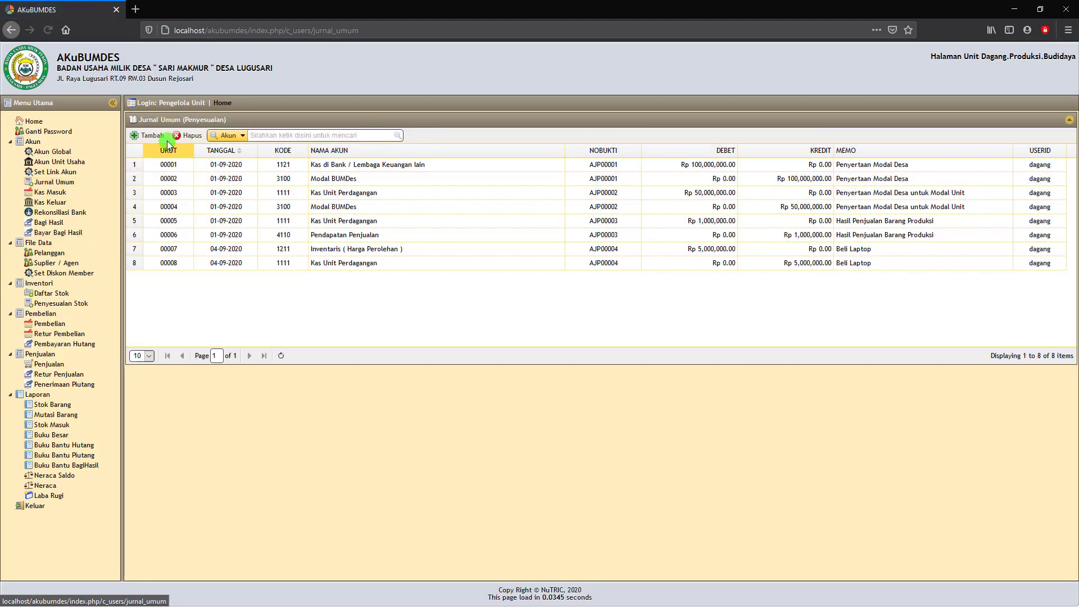
{"action": "left_click", "coordinate": [151, 137]}
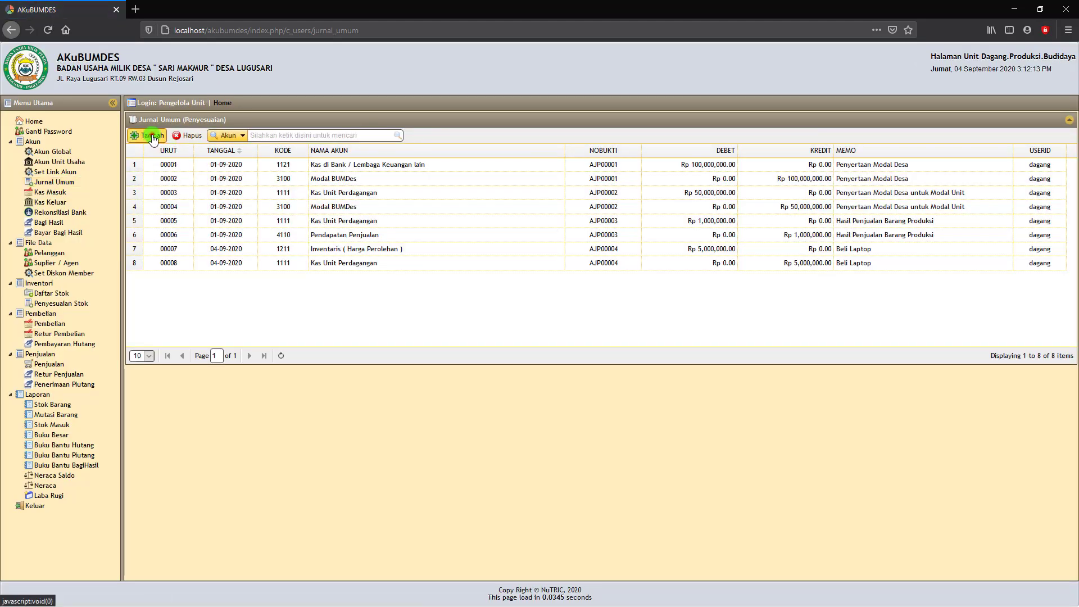
{"action": "left_click", "coordinate": [495, 254]}
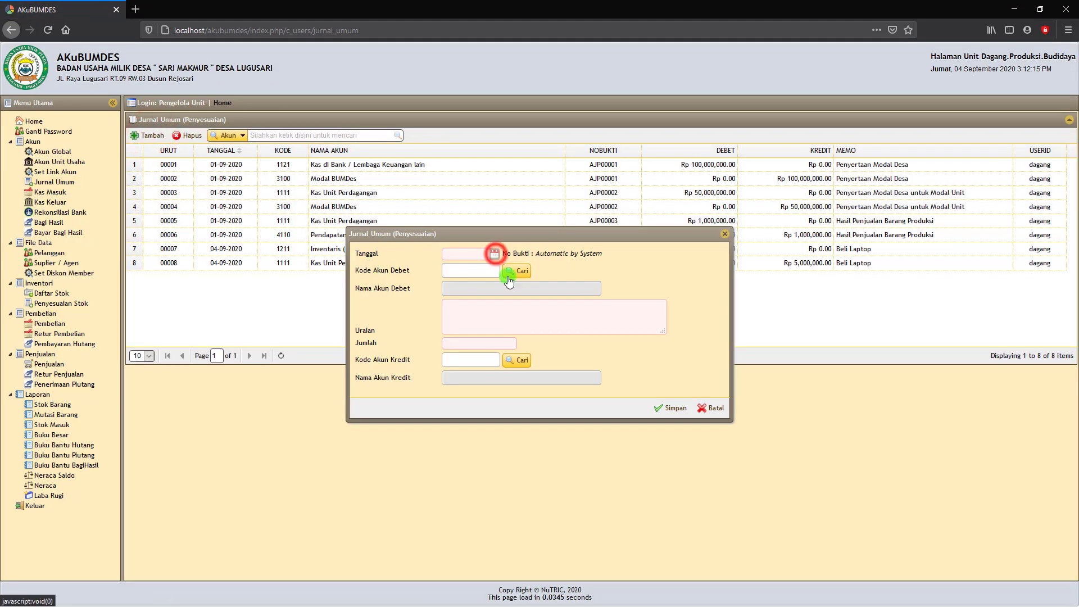
{"action": "left_click", "coordinate": [495, 254]}
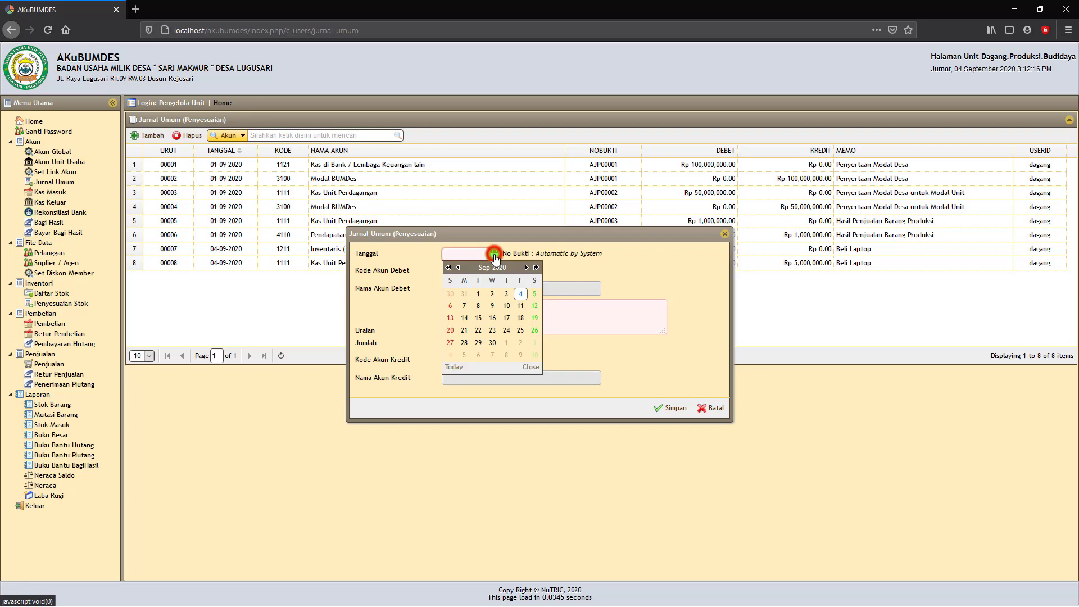
{"action": "left_click", "coordinate": [517, 293]}
{"action": "left_click", "coordinate": [523, 272]}
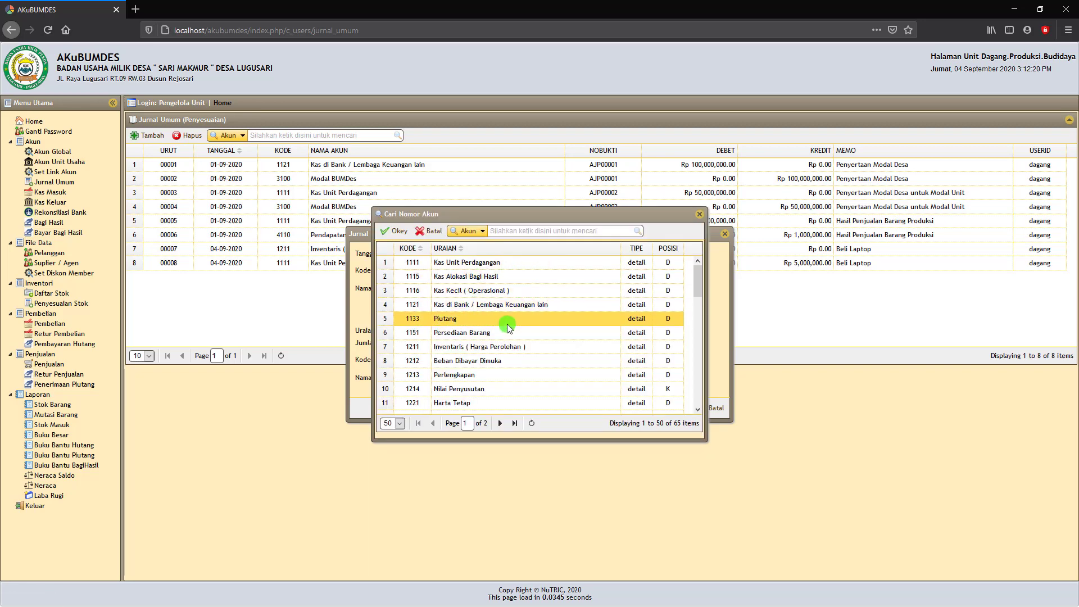
{"action": "scroll", "coordinate": [507, 324], "scroll_direction": "down", "scroll_amount": 2}
{"action": "scroll", "coordinate": [495, 365], "scroll_direction": "down", "scroll_amount": 3}
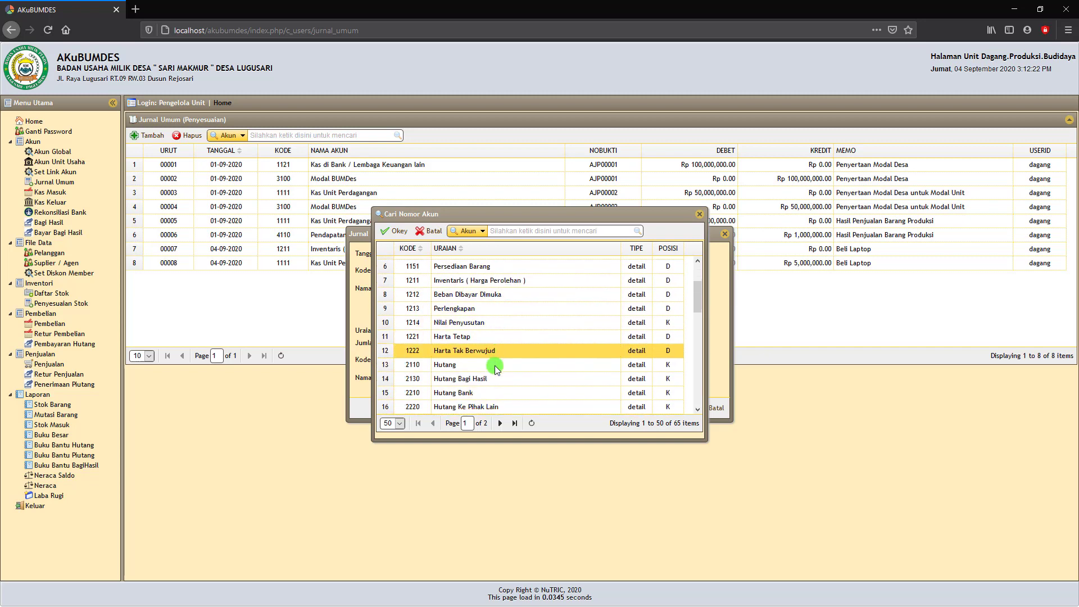
{"action": "scroll", "coordinate": [495, 360], "scroll_direction": "up", "scroll_amount": 3}
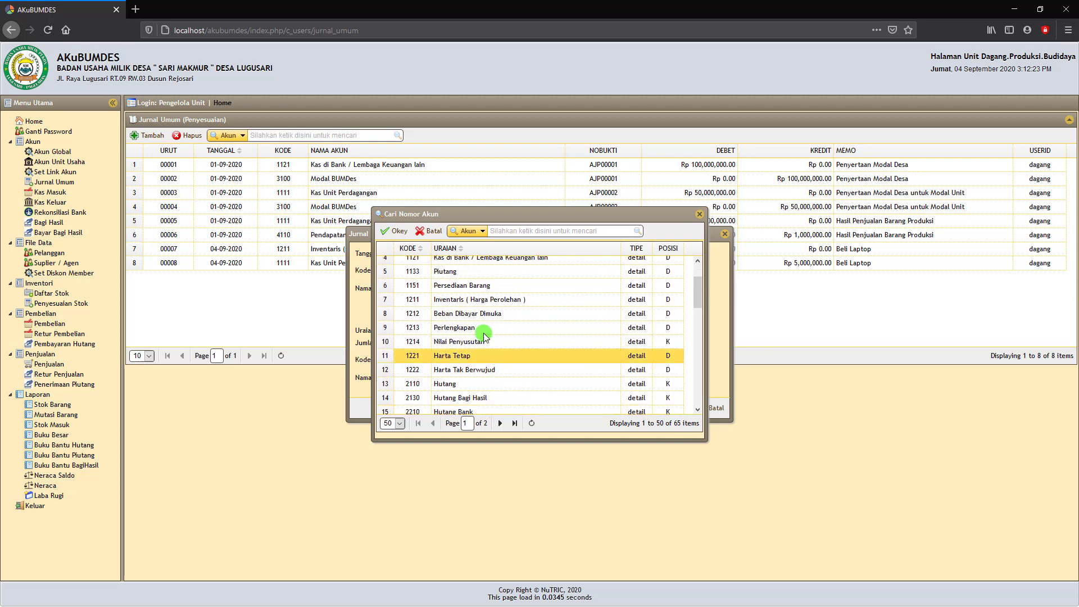
{"action": "left_click", "coordinate": [472, 301]}
{"action": "left_click", "coordinate": [396, 231]}
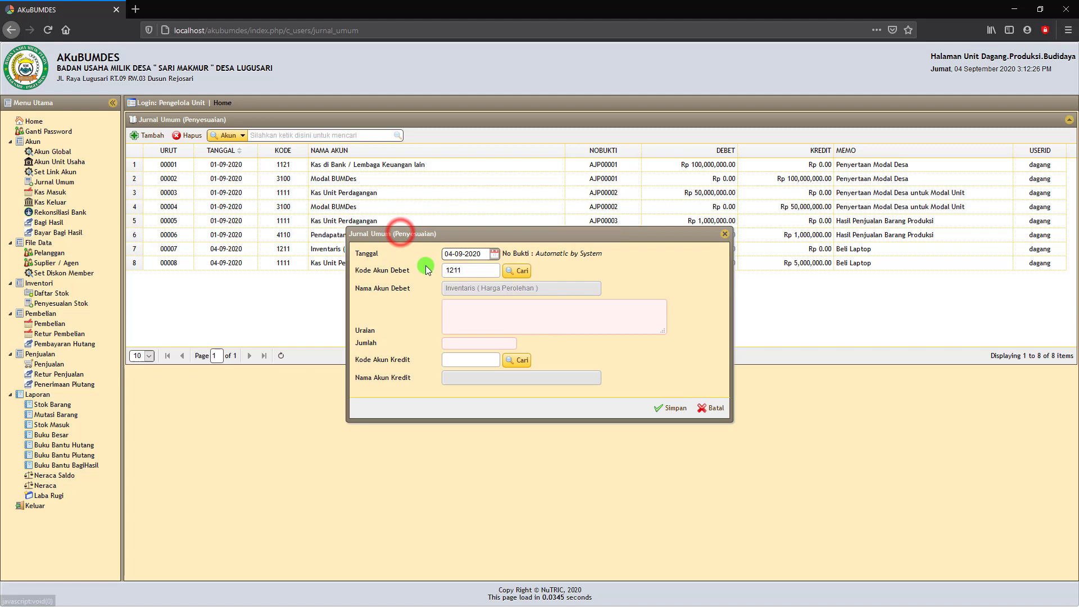
Describe the entry as 'Beli Printer' with an amount of Rp 10.000.000.
{"action": "left_click", "coordinate": [450, 307]}
{"action": "type", "text": "Beli"}
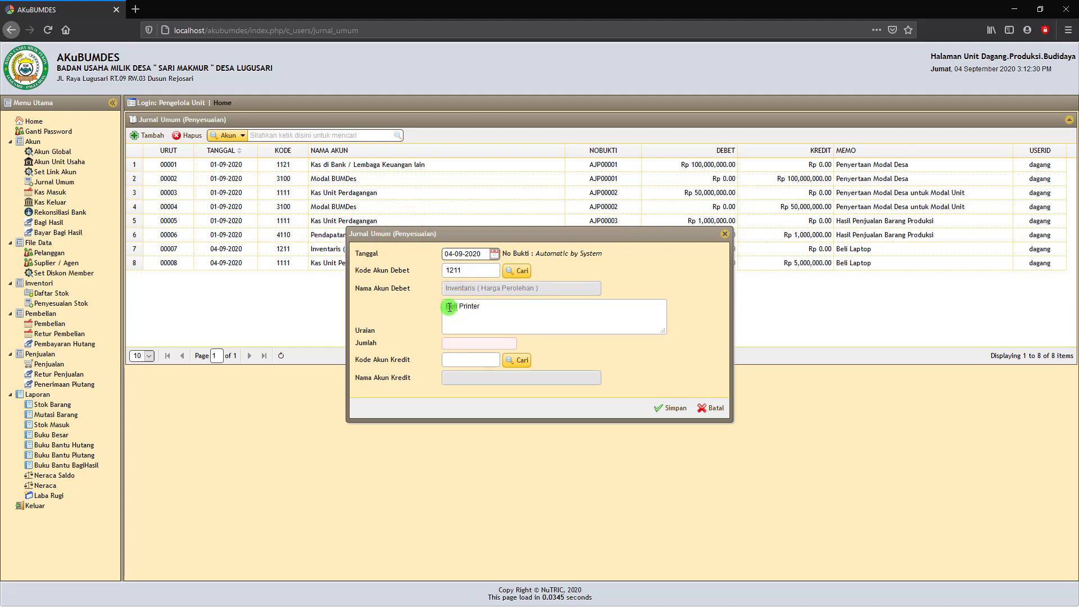
{"action": "type", "text": " Printer"}
{"action": "left_click", "coordinate": [458, 343]}
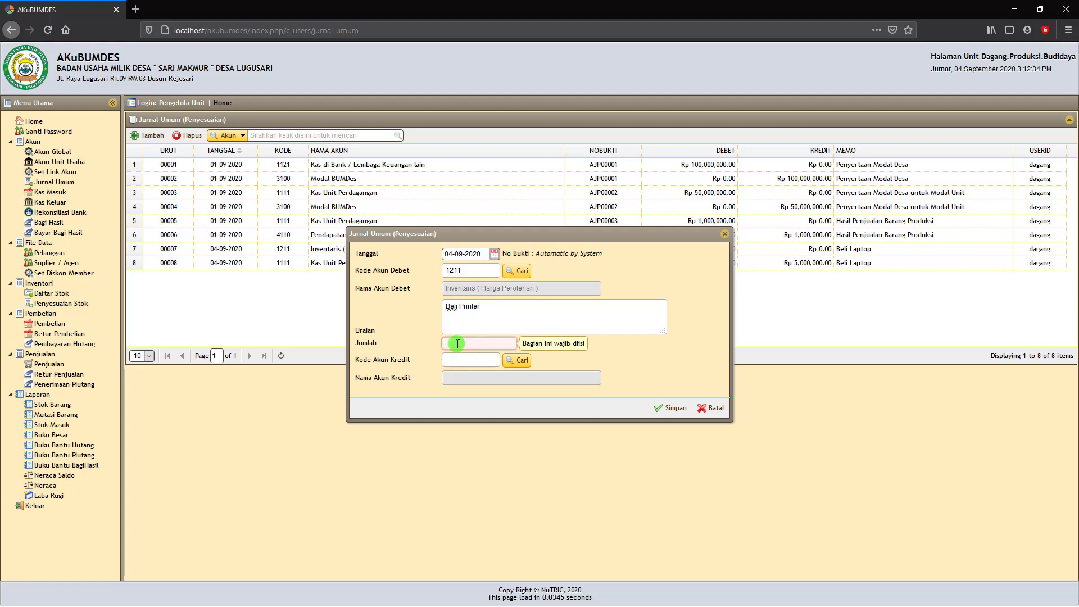
{"action": "type", "text": "10000000"}
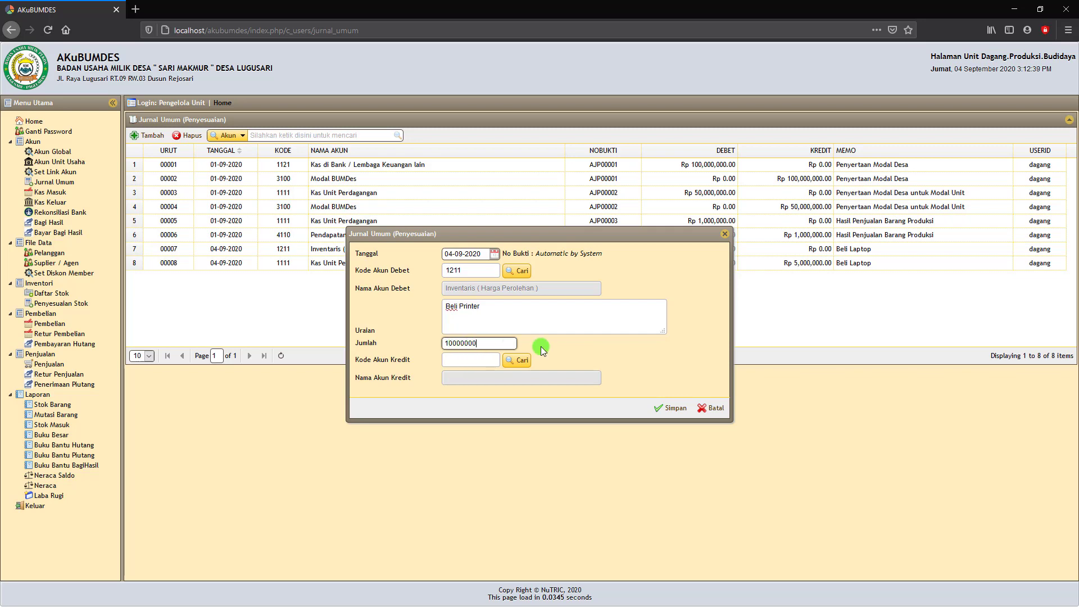
{"action": "left_click", "coordinate": [541, 346]}
Credit the Beli Printer entry to 1121 Kas di Bank and save it as AJP00005.
{"action": "left_click", "coordinate": [518, 361]}
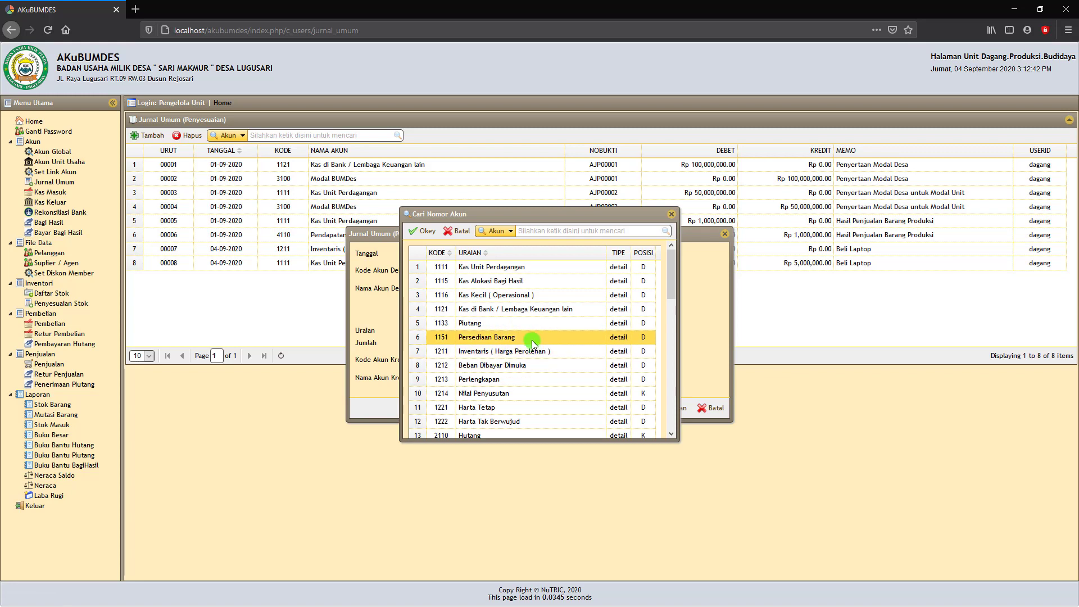
{"action": "left_click", "coordinate": [484, 309]}
{"action": "left_click", "coordinate": [426, 232]}
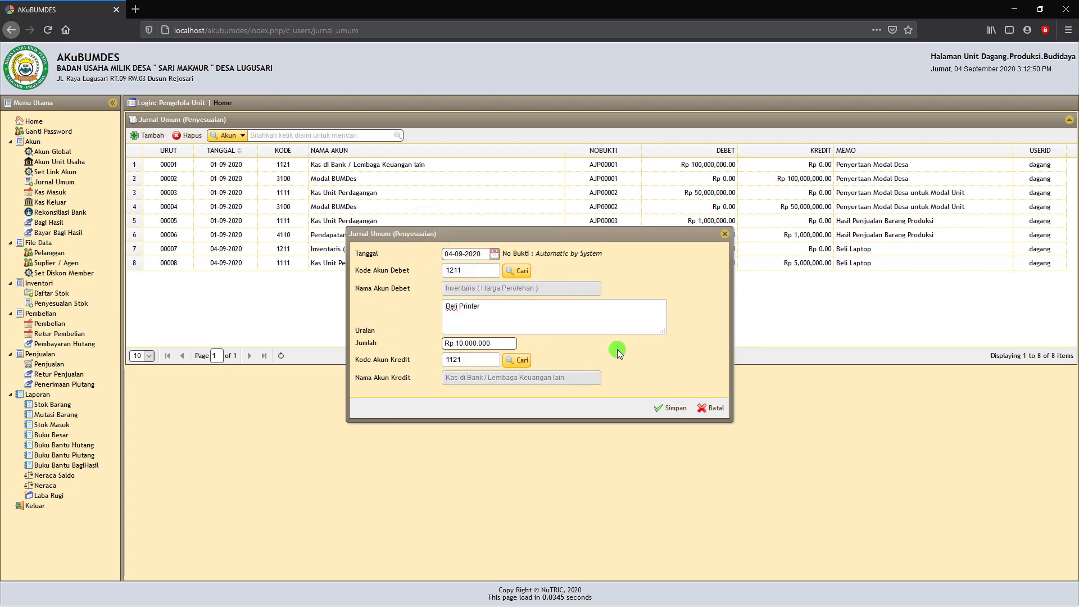
{"action": "left_click", "coordinate": [674, 411]}
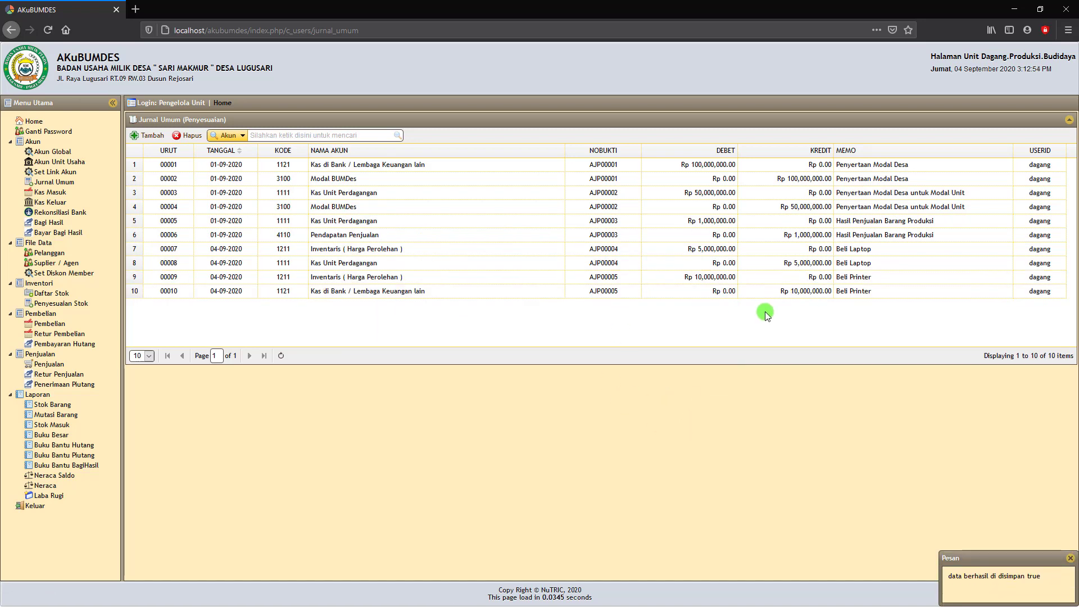
{"action": "left_click", "coordinate": [43, 487]}
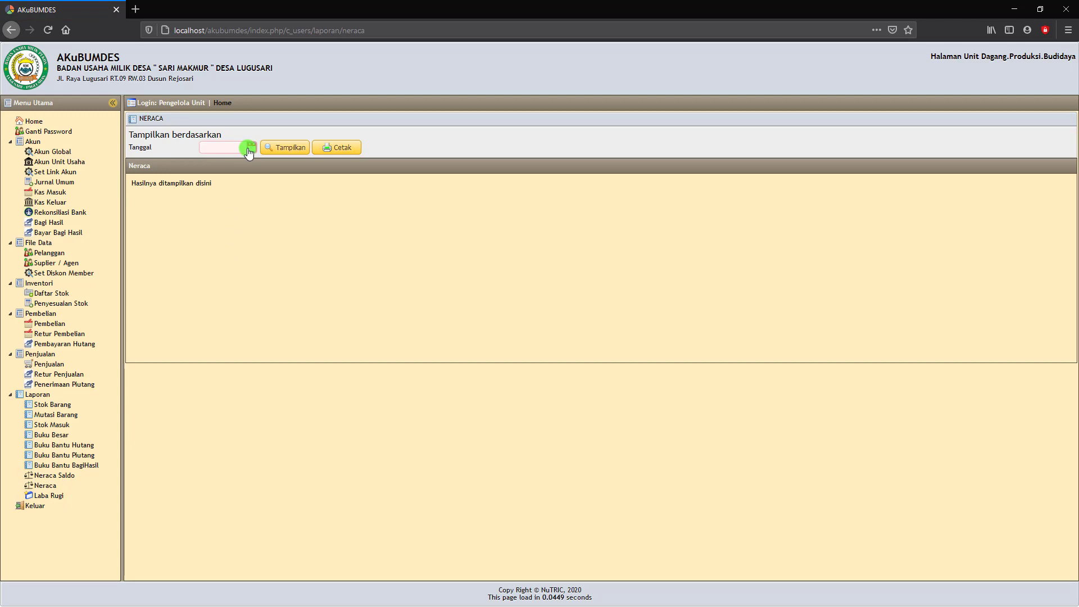
Generate the Neraca for 04-09-2020, review total assets of 151,000,000, then return to Jurnal Umum.
{"action": "left_click", "coordinate": [253, 148]}
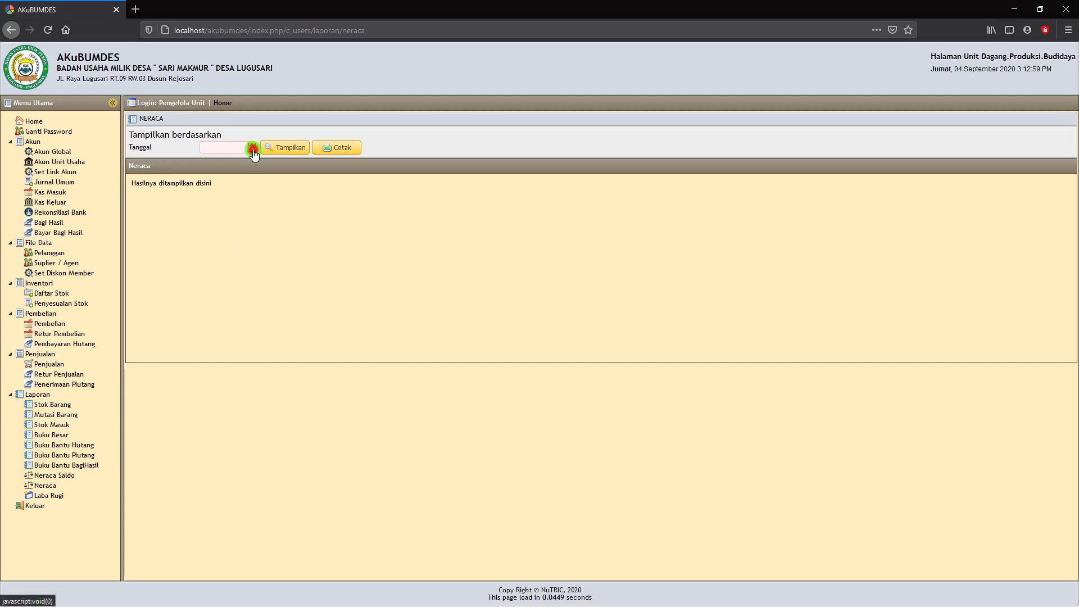
{"action": "left_click", "coordinate": [273, 187]}
{"action": "left_click", "coordinate": [286, 150]}
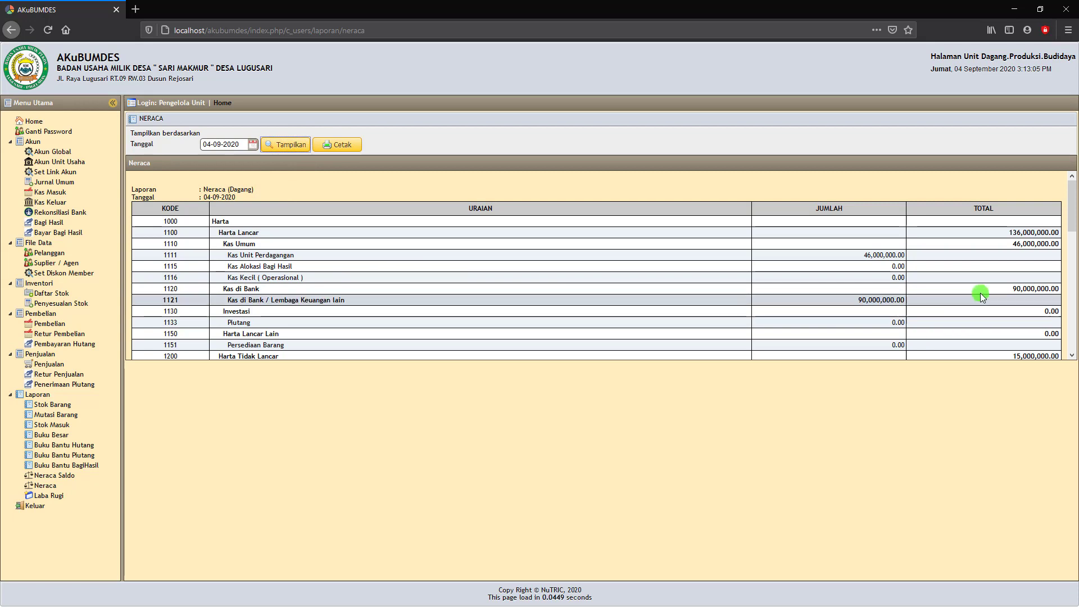
{"action": "scroll", "coordinate": [919, 299], "scroll_direction": "down", "scroll_amount": 3}
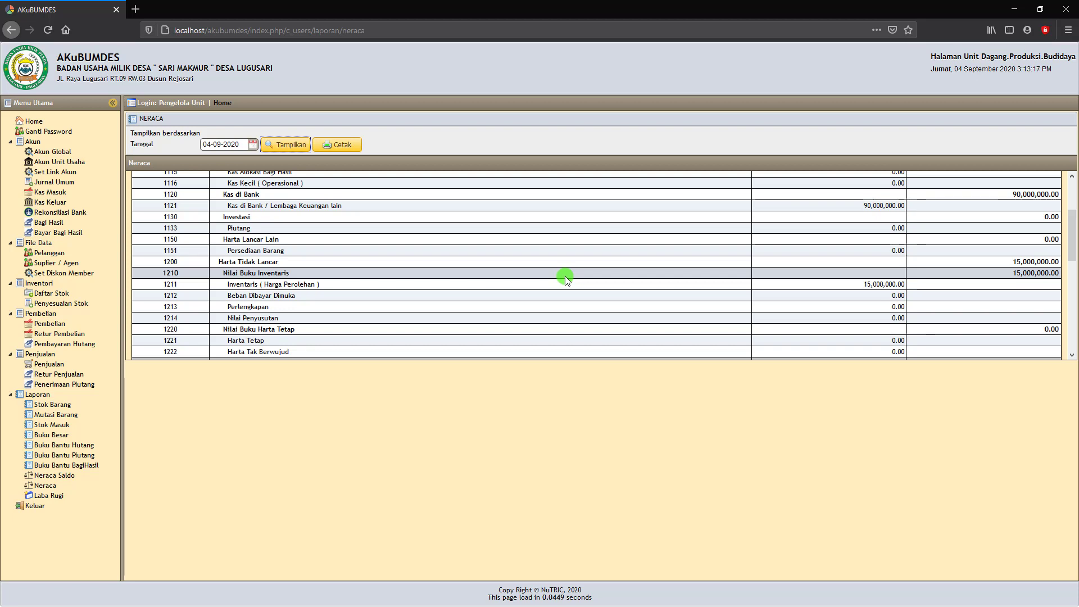
{"action": "scroll", "coordinate": [612, 285], "scroll_direction": "down", "scroll_amount": 1}
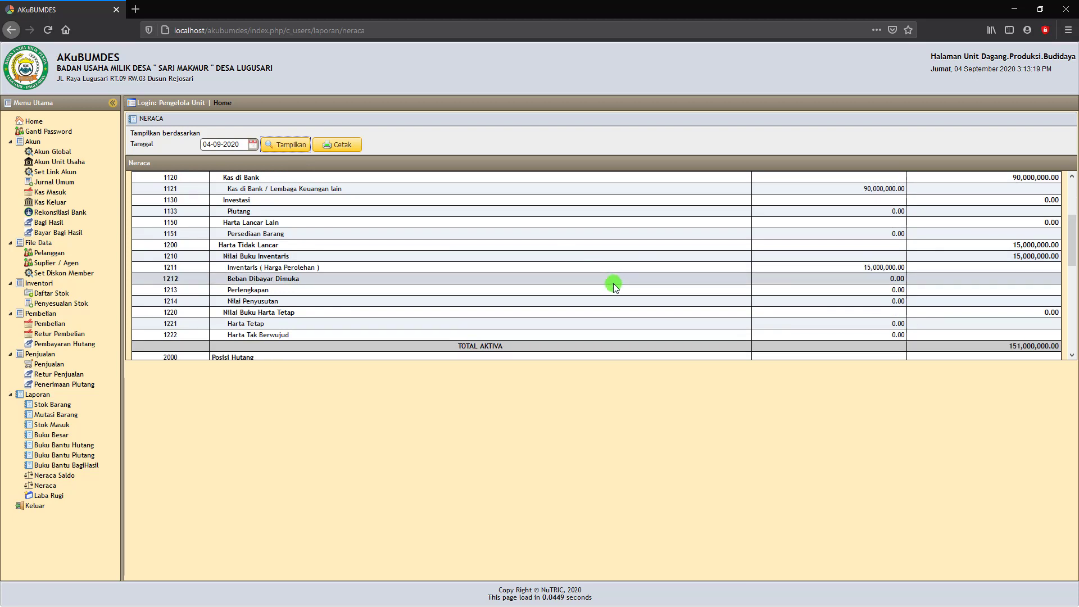
{"action": "scroll", "coordinate": [612, 284], "scroll_direction": "down", "scroll_amount": 3}
{"action": "scroll", "coordinate": [672, 255], "scroll_direction": "up", "scroll_amount": 2}
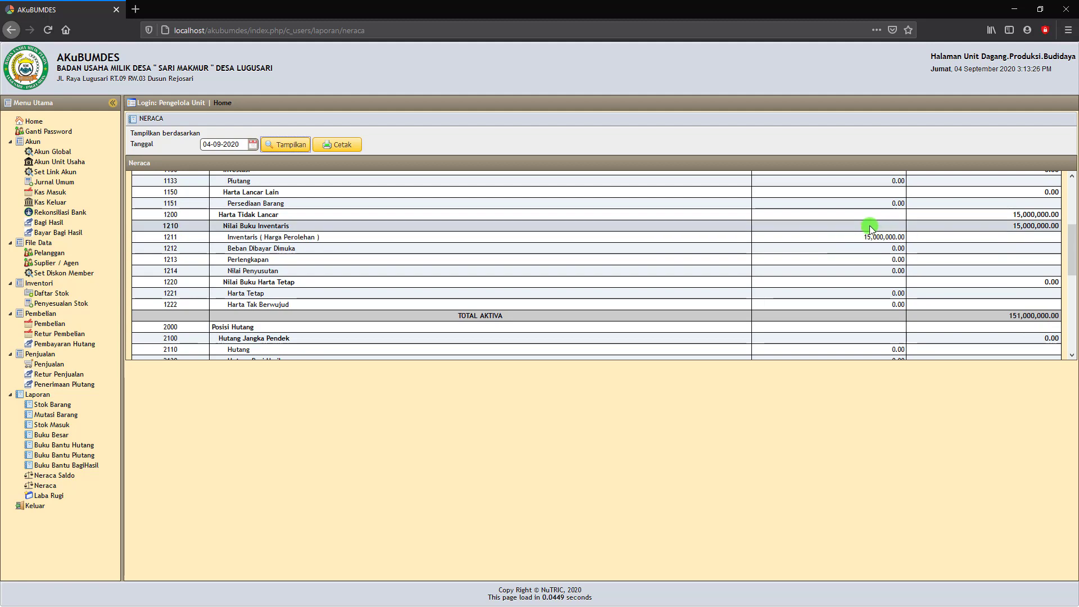
{"action": "scroll", "coordinate": [878, 236], "scroll_direction": "down", "scroll_amount": 3}
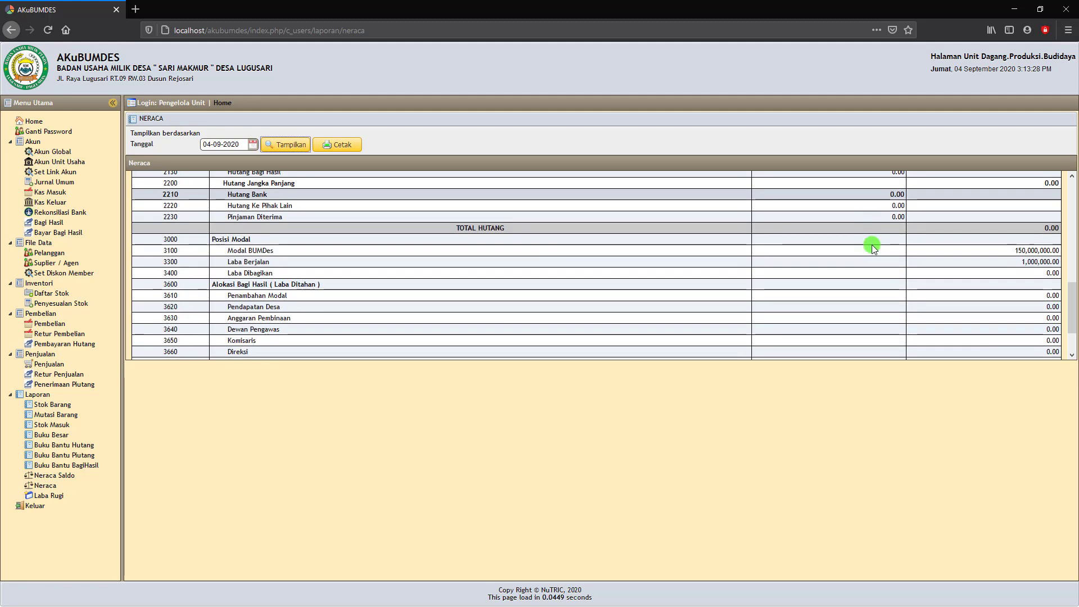
{"action": "scroll", "coordinate": [787, 276], "scroll_direction": "up", "scroll_amount": 5}
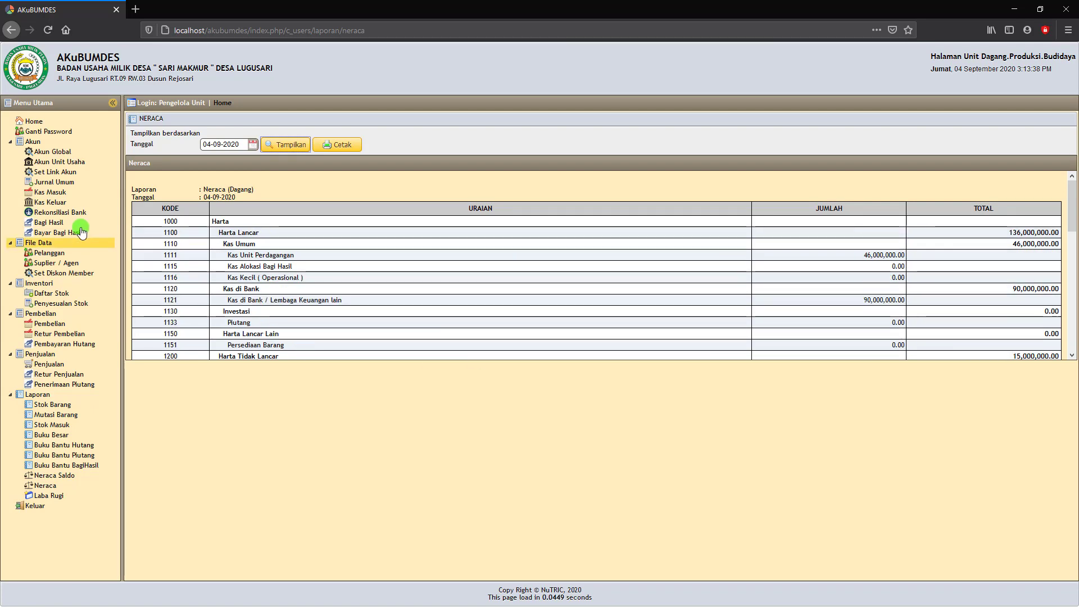
{"action": "left_click", "coordinate": [54, 184]}
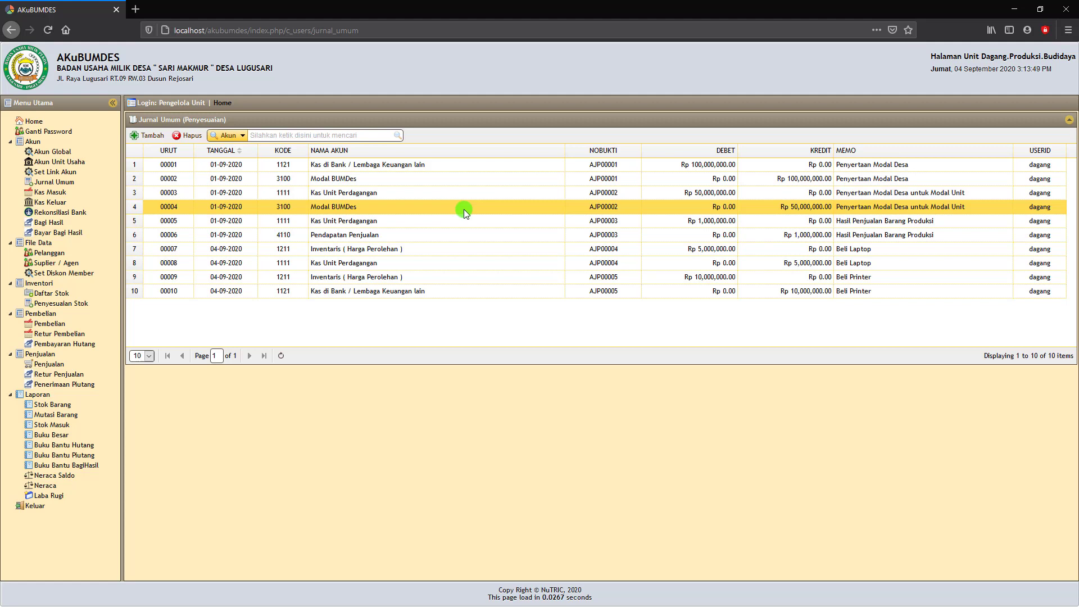
Reload the Jurnal Umum list and confirm it shows ten rows ending with AJP00005 Beli Printer.
{"action": "left_click", "coordinate": [276, 178]}
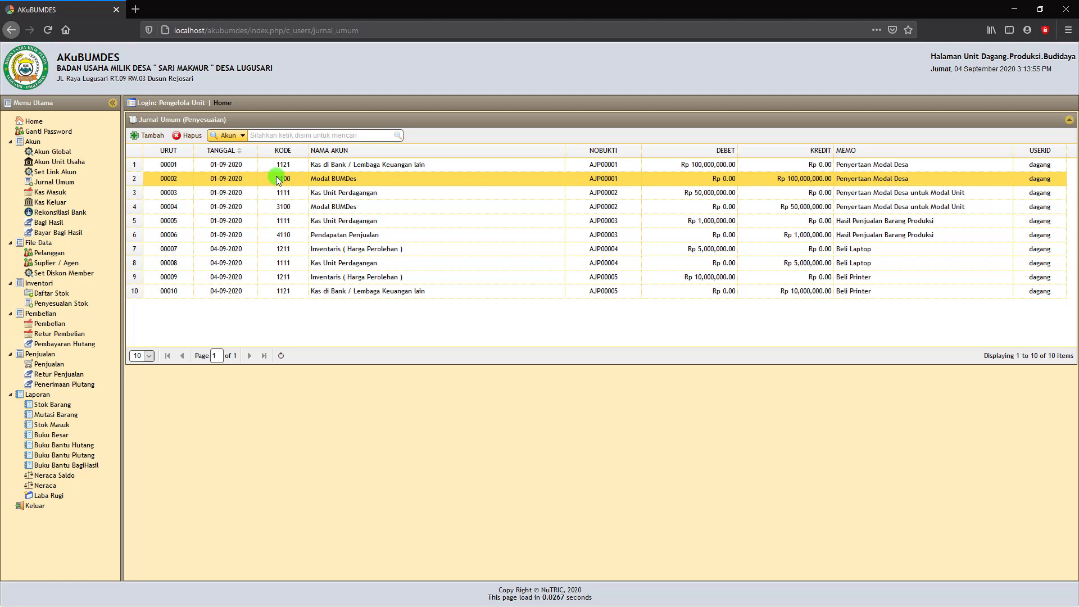
{"action": "left_click", "coordinate": [275, 178]}
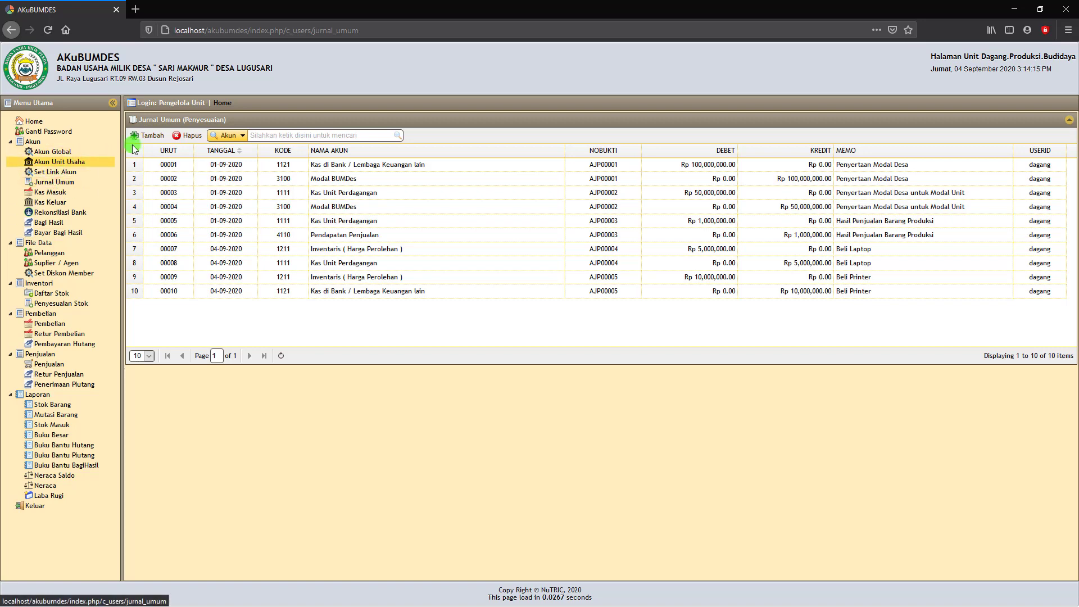
{"action": "left_click", "coordinate": [68, 186]}
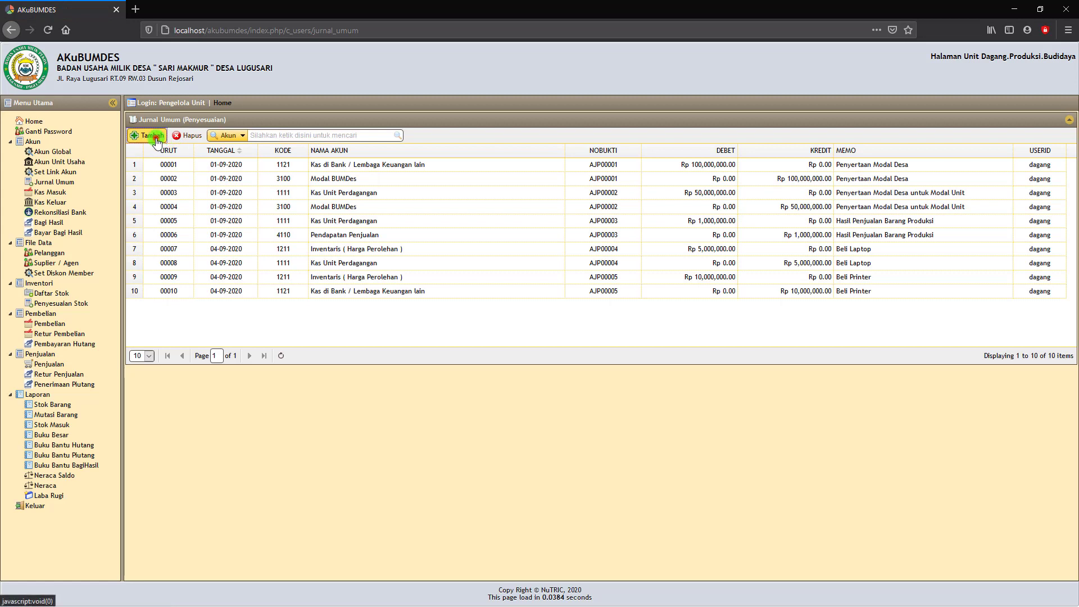
Start a new journal entry dated 04-09-2020.
{"action": "left_click", "coordinate": [150, 135]}
{"action": "left_click", "coordinate": [493, 256]}
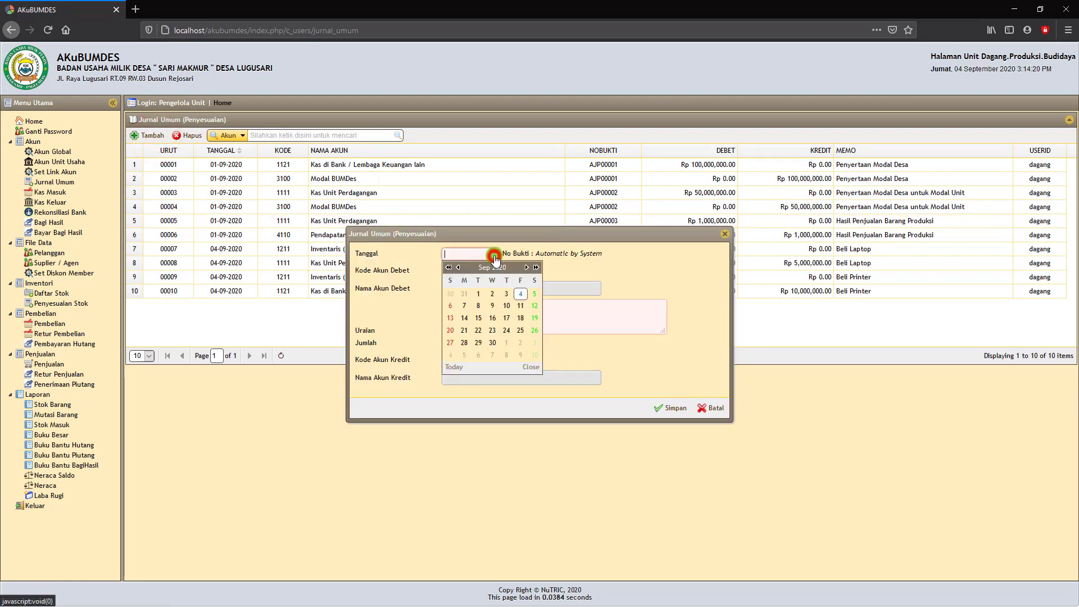
{"action": "left_click", "coordinate": [518, 293]}
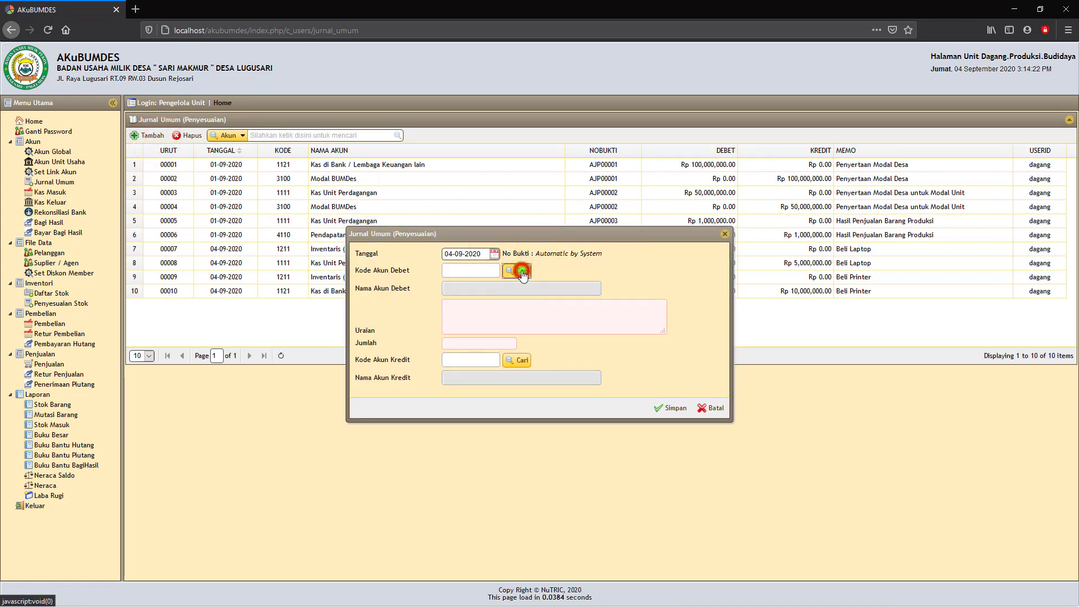
Set the debit account to 6110 Beban Operasional dan Administrasi Umum.
{"action": "left_click", "coordinate": [522, 272]}
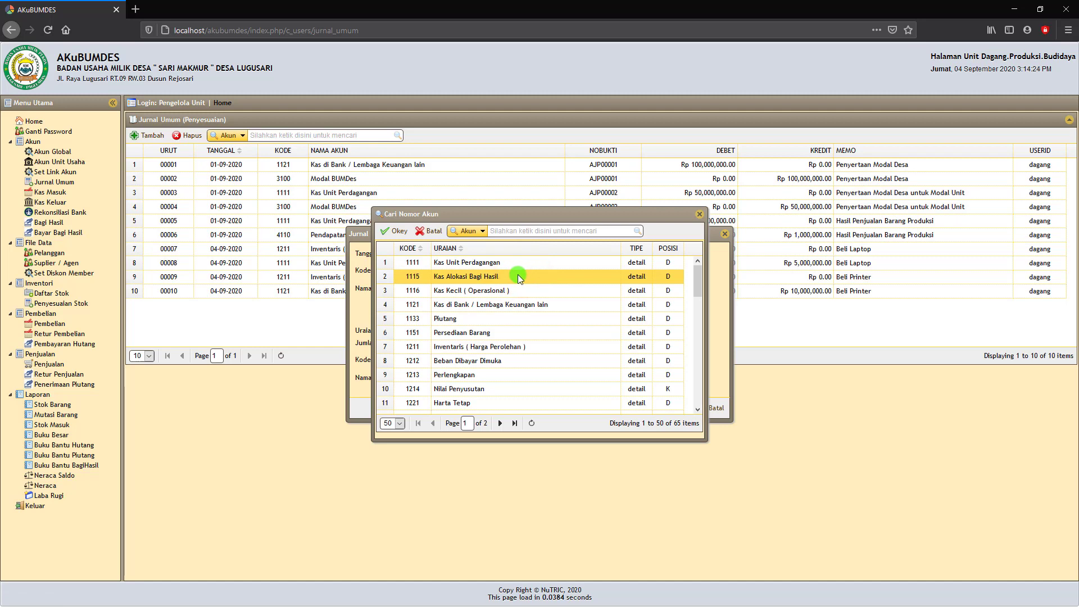
{"action": "left_click", "coordinate": [519, 290]}
{"action": "left_click", "coordinate": [521, 304]}
{"action": "scroll", "coordinate": [521, 308], "scroll_direction": "down", "scroll_amount": 1}
{"action": "scroll", "coordinate": [521, 308], "scroll_direction": "down", "scroll_amount": 10}
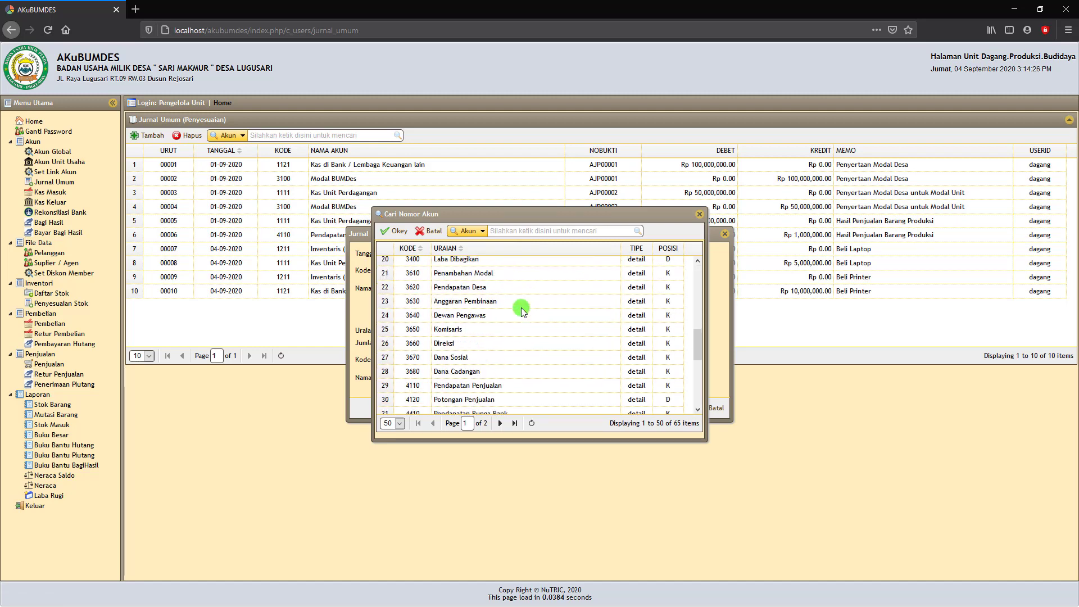
{"action": "left_click", "coordinate": [521, 308]}
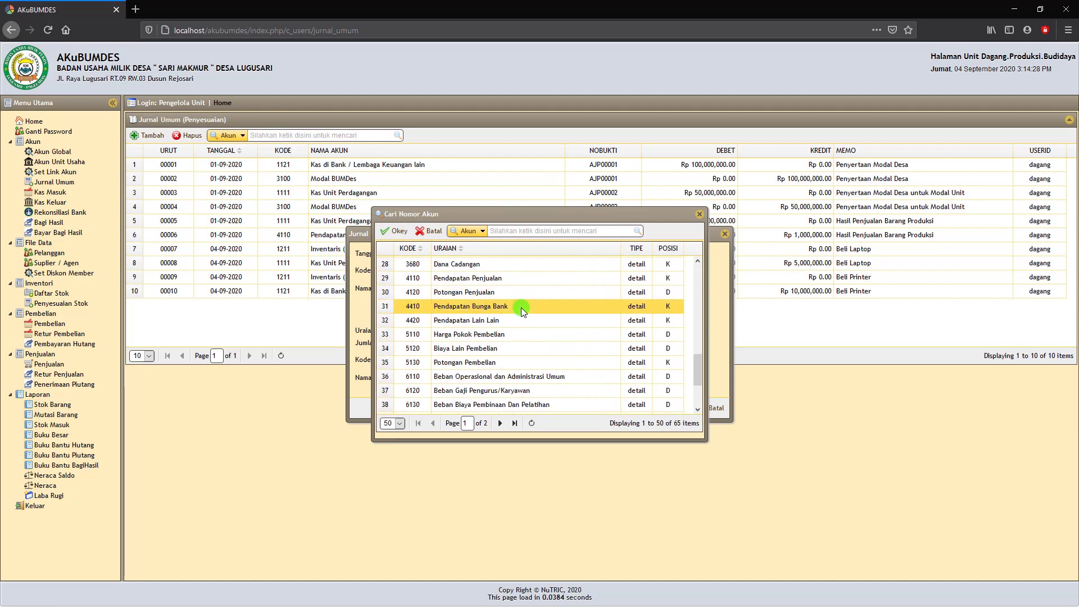
{"action": "scroll", "coordinate": [521, 308], "scroll_direction": "down", "scroll_amount": 1}
{"action": "left_click", "coordinate": [506, 331]}
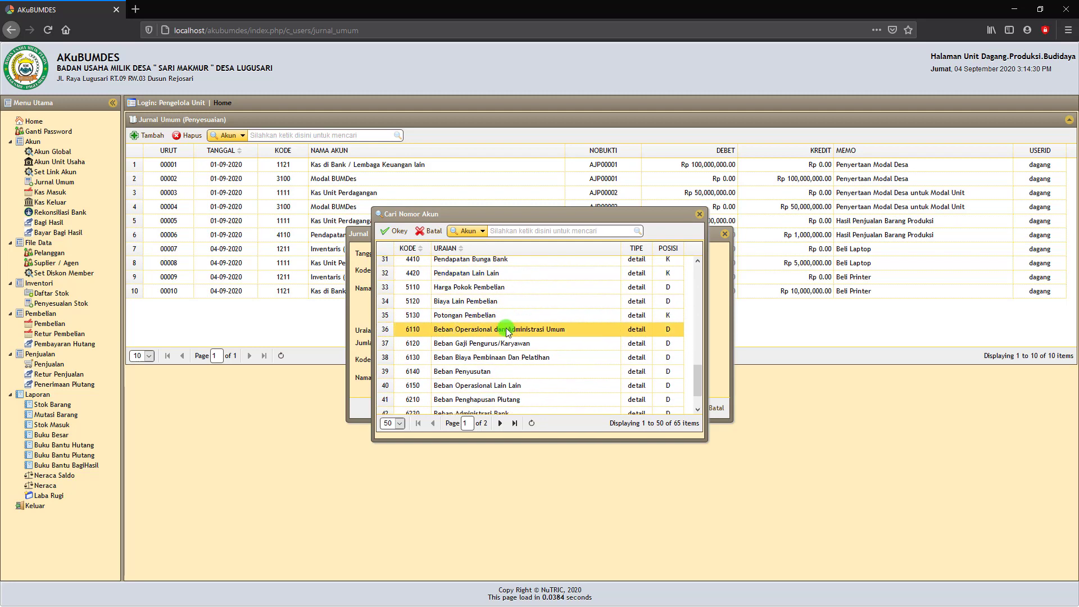
{"action": "scroll", "coordinate": [475, 335], "scroll_direction": "down", "scroll_amount": 1}
{"action": "left_click", "coordinate": [475, 337]}
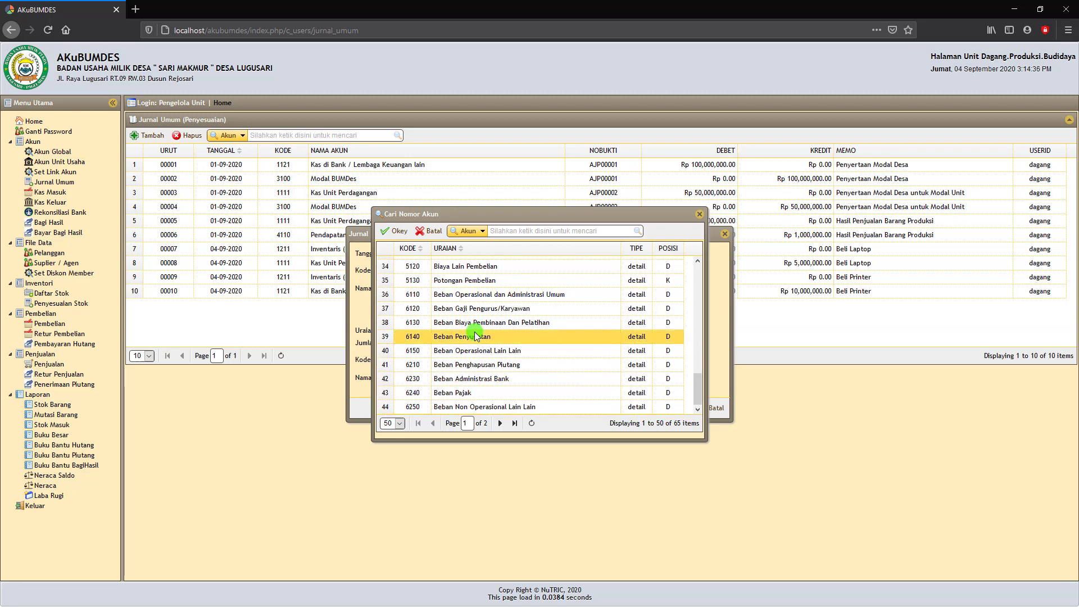
{"action": "left_click", "coordinate": [475, 323]}
{"action": "left_click", "coordinate": [475, 309]}
{"action": "left_click", "coordinate": [475, 296]}
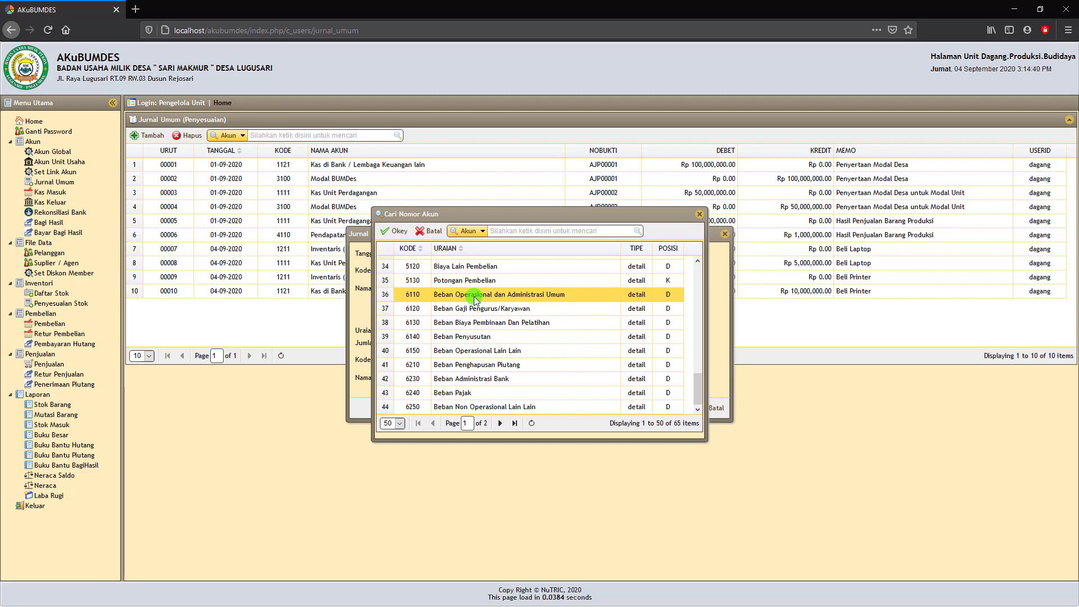
{"action": "left_click", "coordinate": [397, 232]}
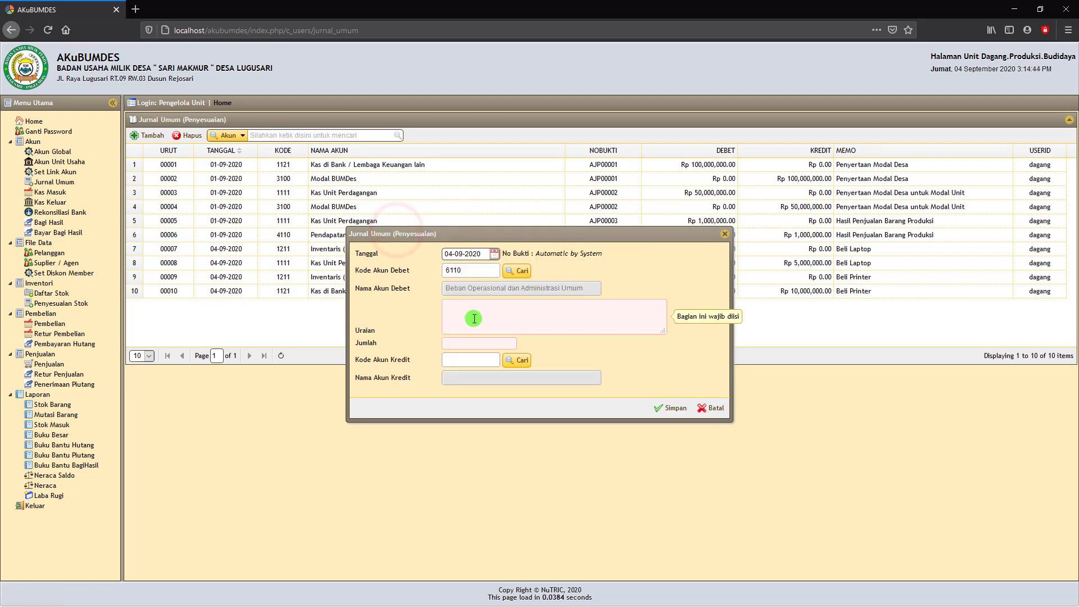
Enter the description 'Beli Seragam kerja 12 Stel'.
{"action": "left_click", "coordinate": [467, 313]}
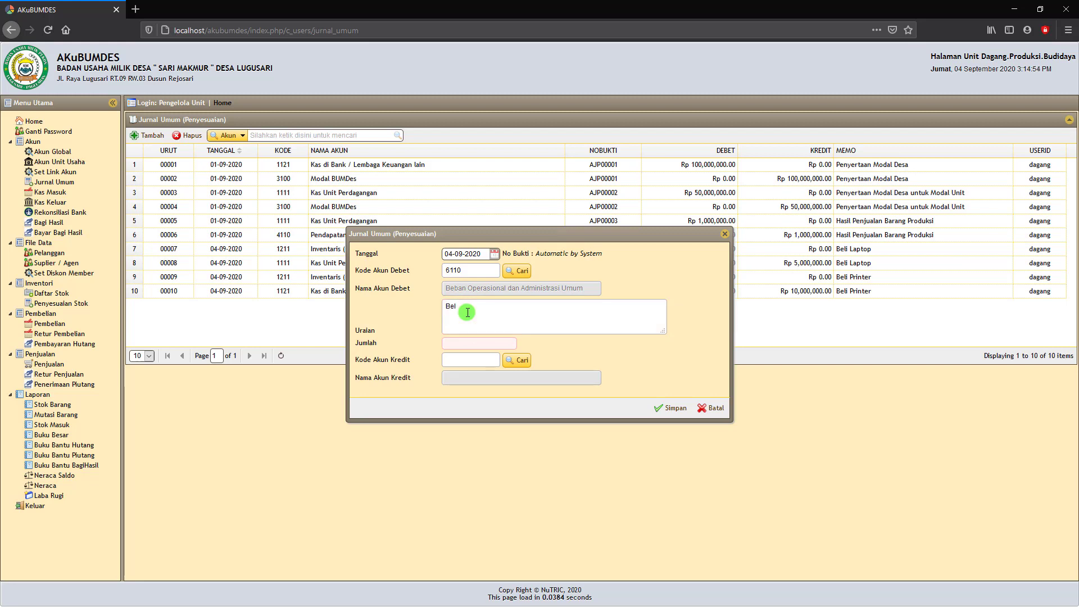
{"action": "type", "text": "eli Seralgam kerja 12 St"}
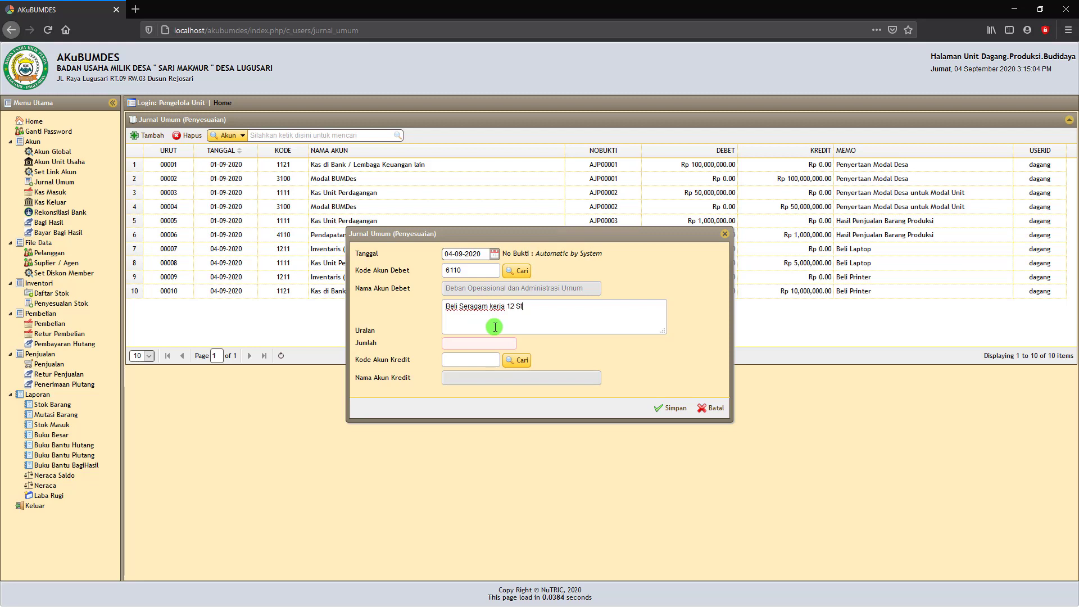
{"action": "type", "text": "el"}
{"action": "type", "text": " Keme"}
{"action": "type", "text": "ja dan celan"}
{"action": "key", "text": "BackSpace"}
{"action": "key", "text": "BackSpace"}
{"action": "key", "text": "BackSpace"}
{"action": "key", "text": "BackSpace"}
{"action": "key", "text": "BackSpace"}
{"action": "key", "text": "BackSpace"}
{"action": "key", "text": "BackSpace"}
{"action": "key", "text": "BackSpace"}
{"action": "key", "text": "BackSpace"}
{"action": "key", "text": "BackSpace"}
{"action": "key", "text": "BackSpace"}
{"action": "key", "text": "BackSpace"}
{"action": "key", "text": "BackSpace"}
{"action": "key", "text": "BackSpace"}
{"action": "key", "text": "BackSpace"}
Set the amount to Rp 2.400.000.
{"action": "left_click", "coordinate": [467, 343]}
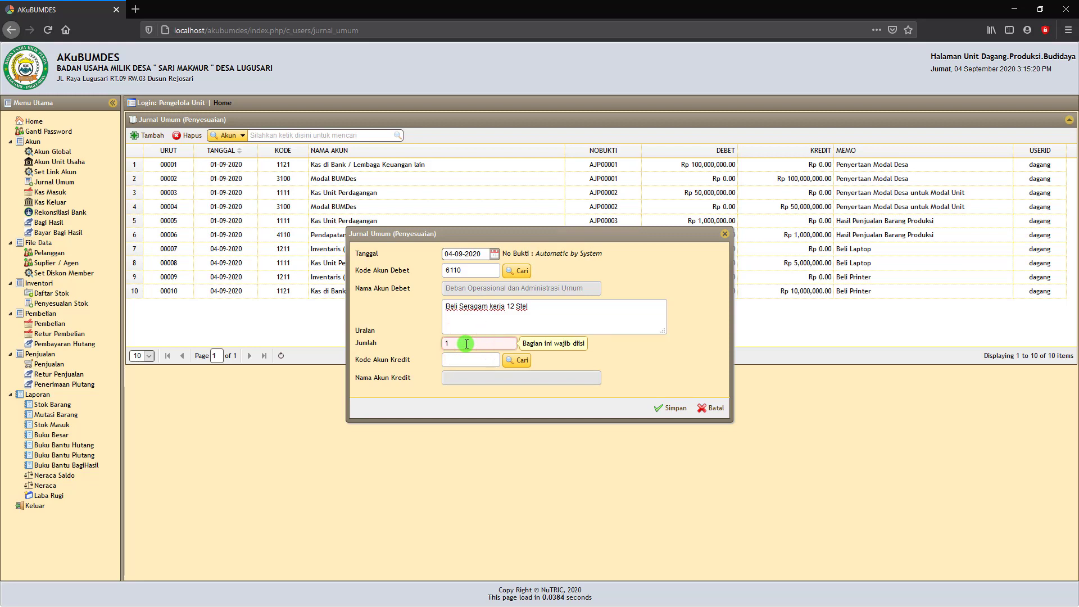
{"action": "left_click_drag", "start_coordinate": [461, 344], "coordinate": [439, 346]}
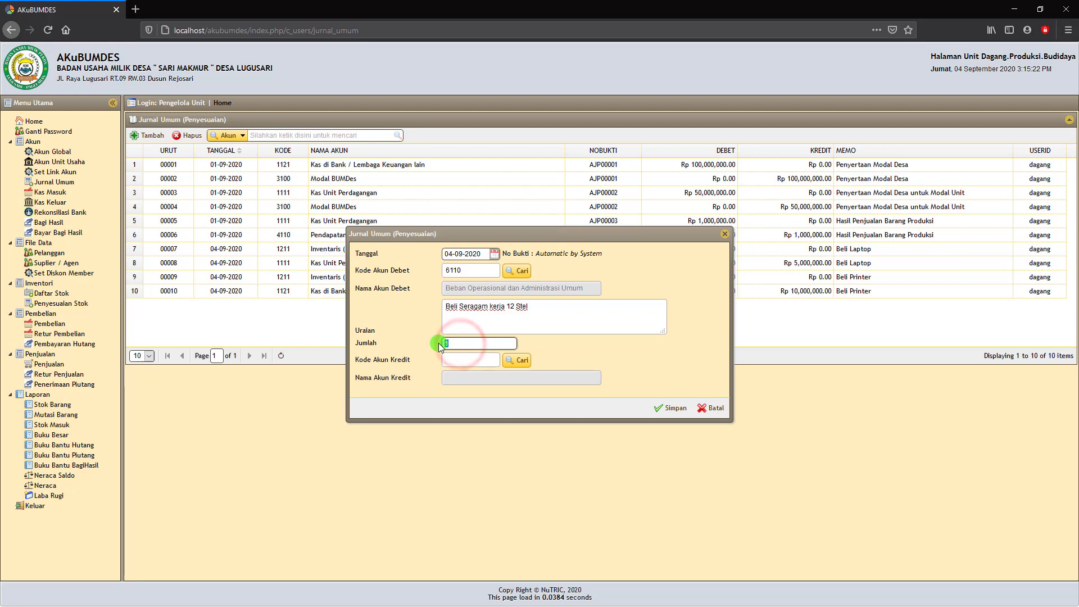
{"action": "type", "text": "2"}
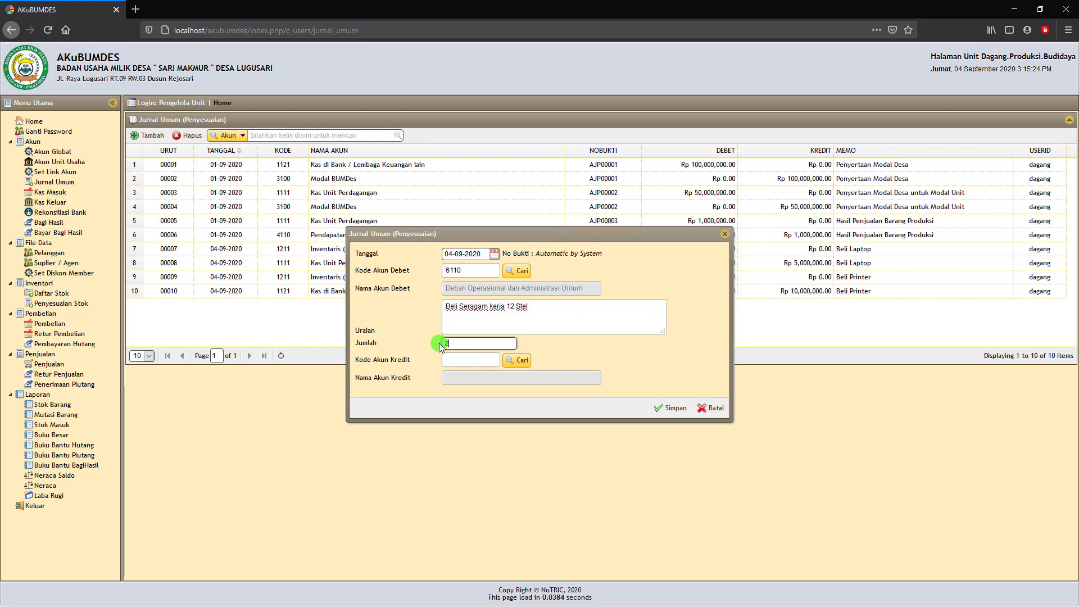
{"action": "type", "text": "400000"}
{"action": "left_click", "coordinate": [560, 346]}
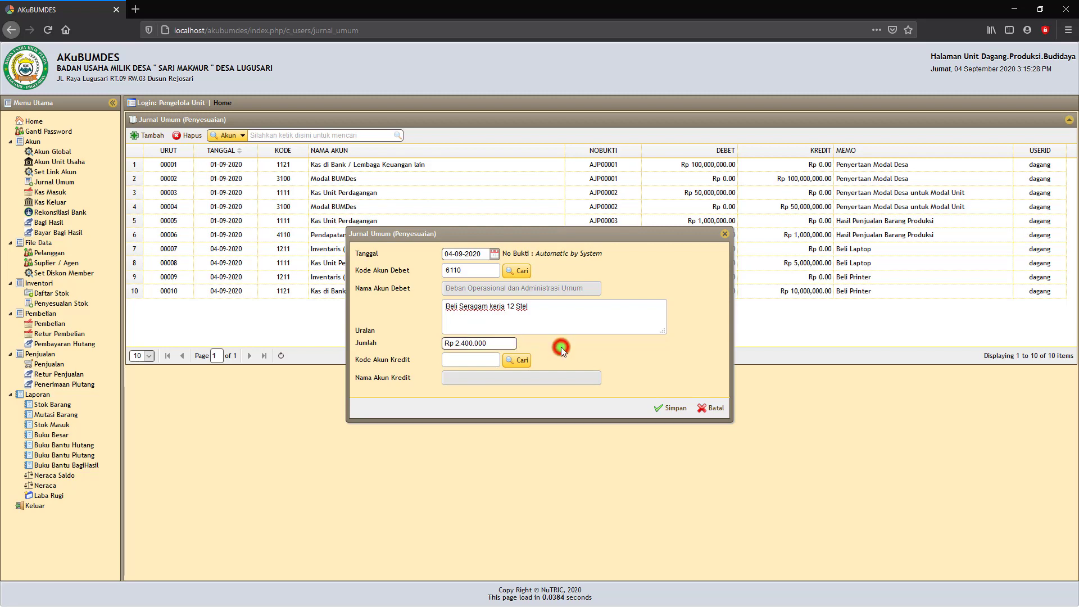
Credit 1111 Kas Unit Perdagangan, save the entry as AJP00006, and view page 2.
{"action": "left_click", "coordinate": [522, 364]}
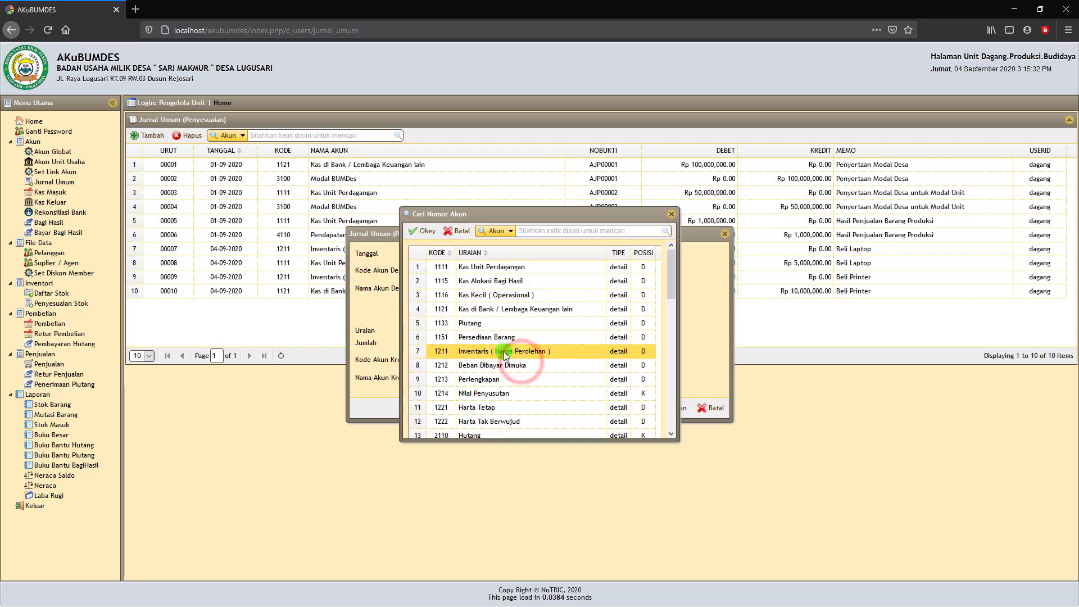
{"action": "left_click", "coordinate": [506, 272]}
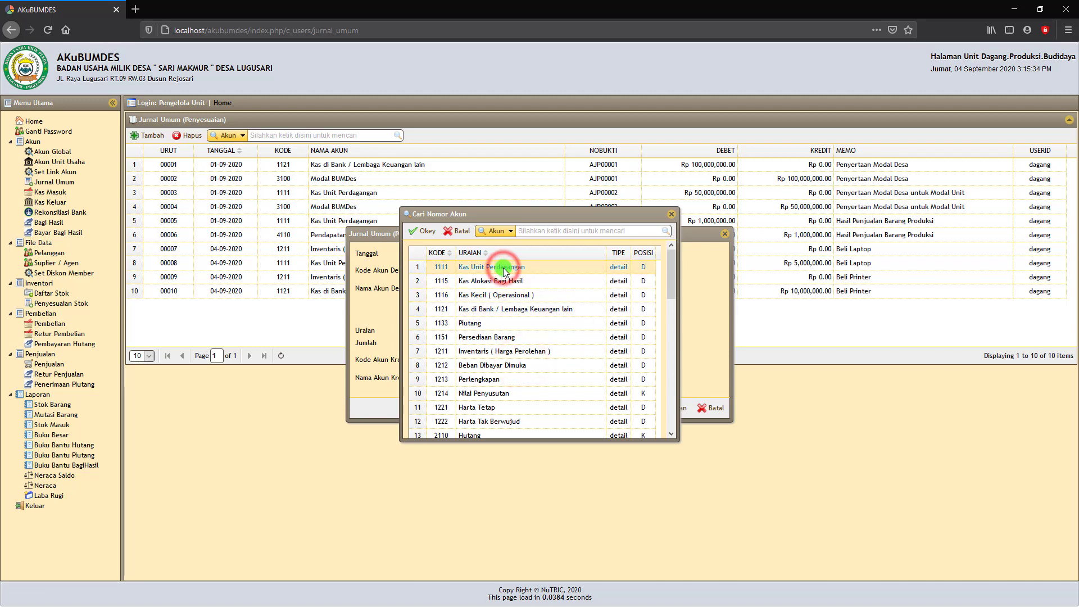
{"action": "left_click", "coordinate": [422, 235]}
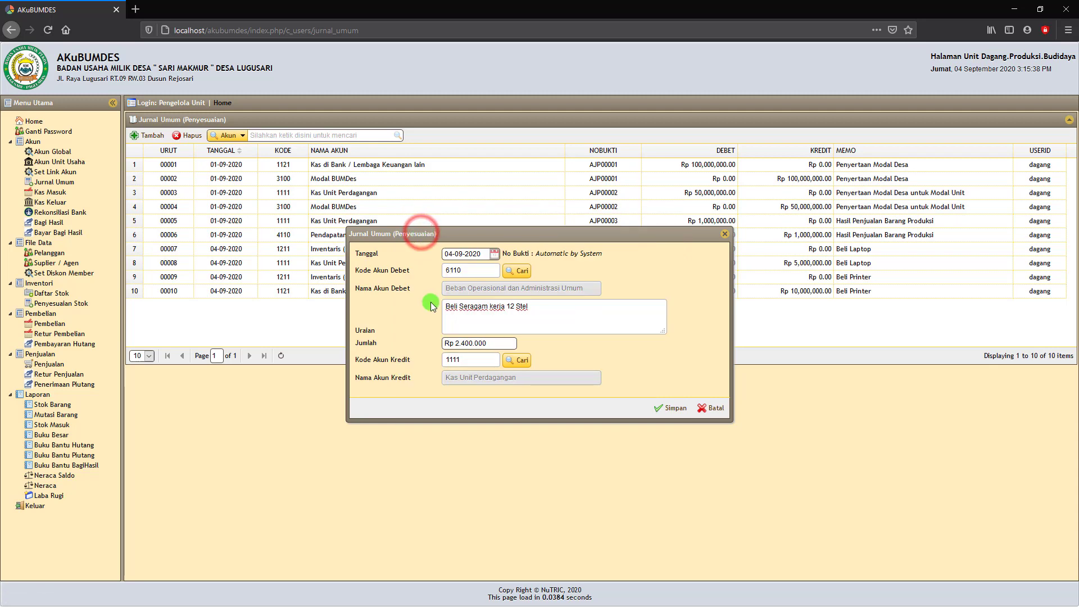
{"action": "left_click", "coordinate": [669, 410]}
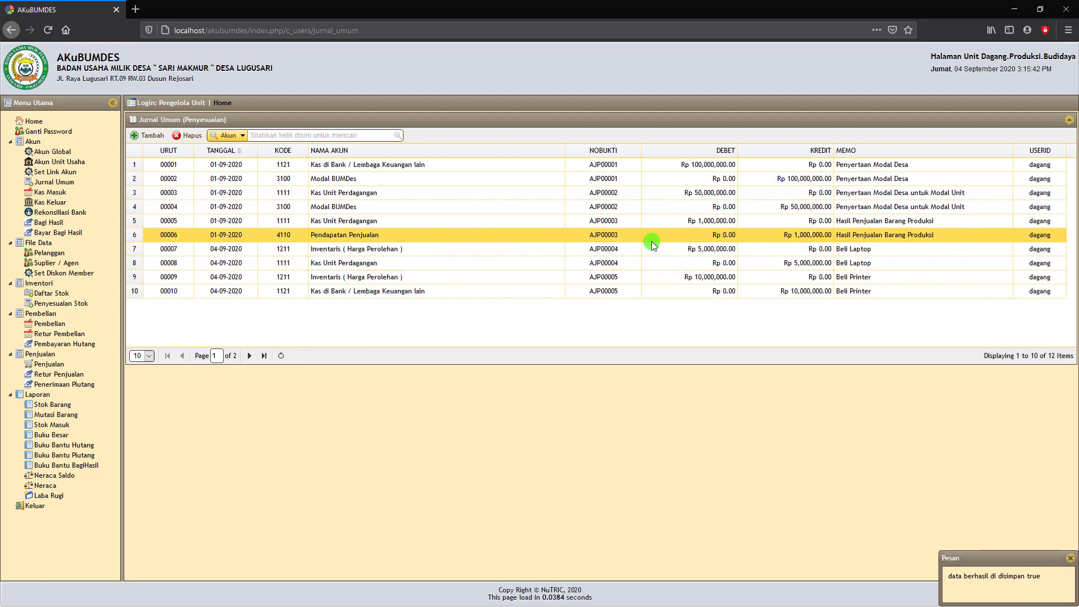
{"action": "left_click", "coordinate": [249, 356]}
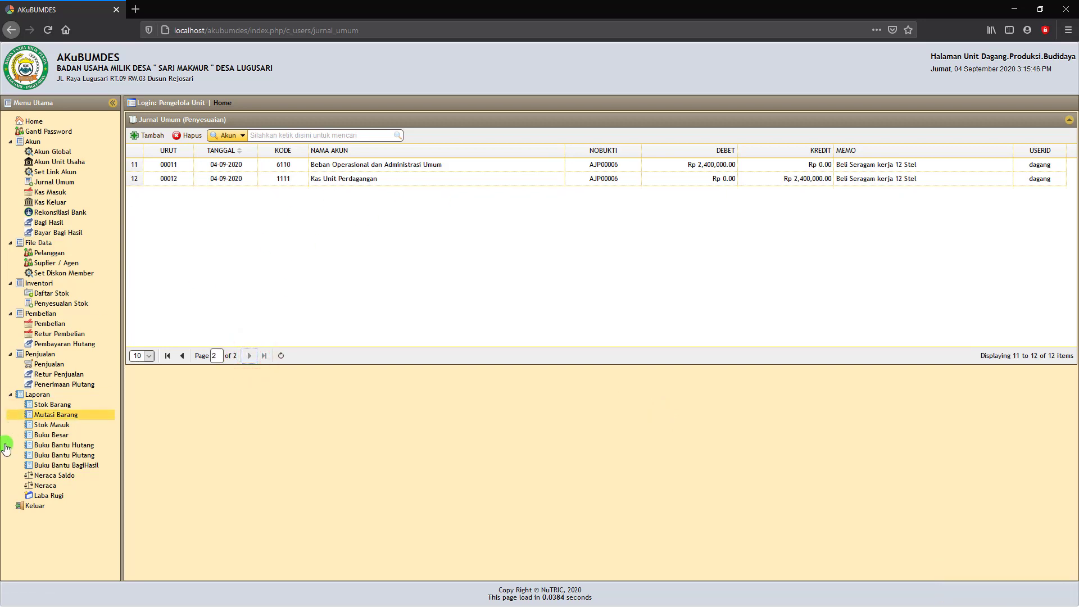
Generate the Neraca balance sheet for 04-09-2020.
{"action": "left_click", "coordinate": [45, 487]}
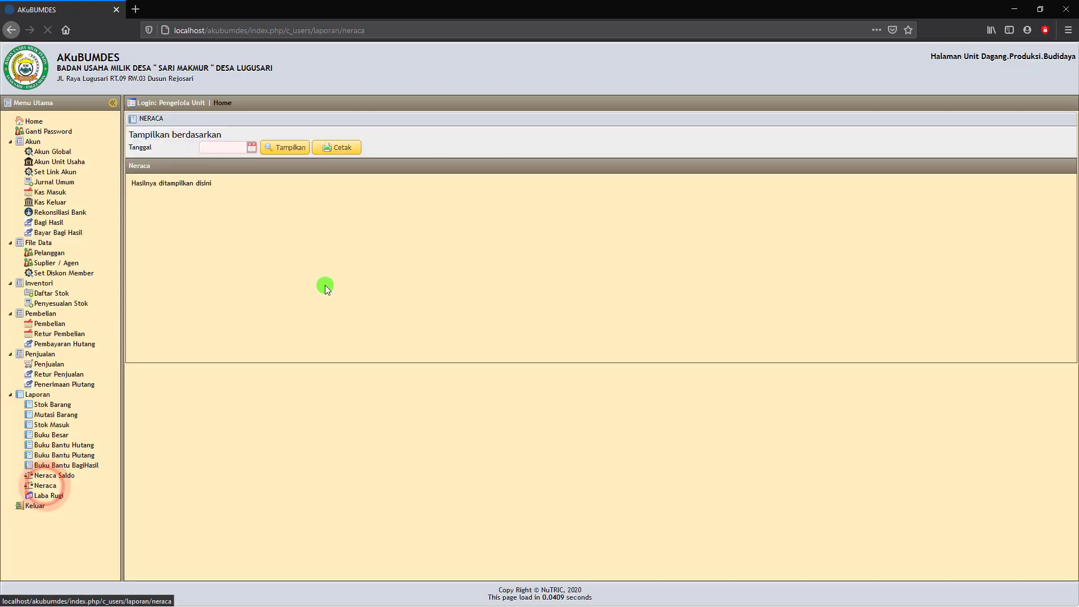
{"action": "left_click", "coordinate": [251, 147]}
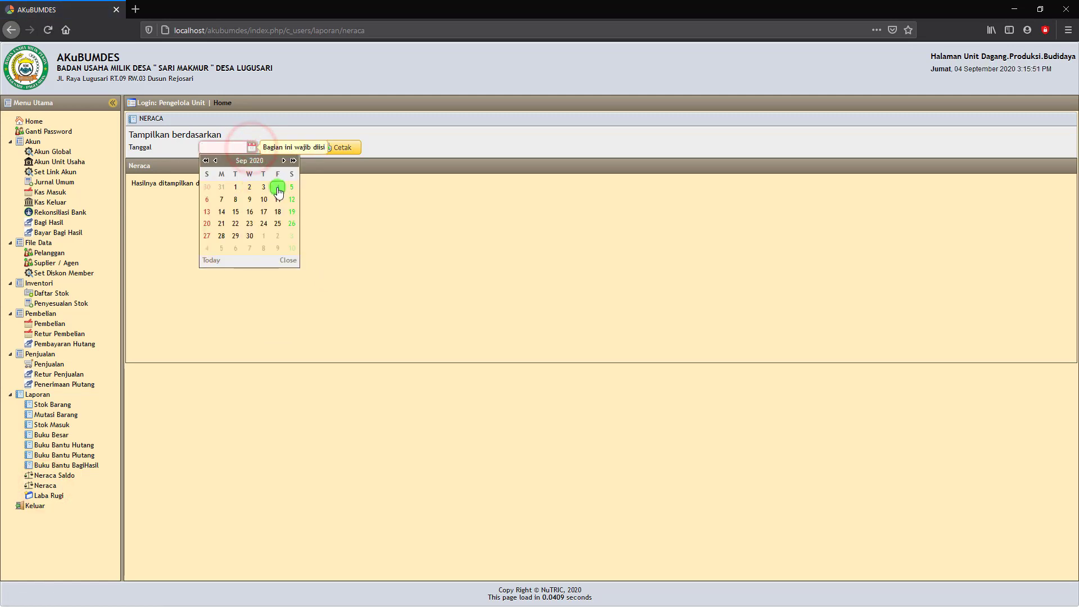
{"action": "left_click", "coordinate": [276, 188]}
{"action": "left_click", "coordinate": [284, 147]}
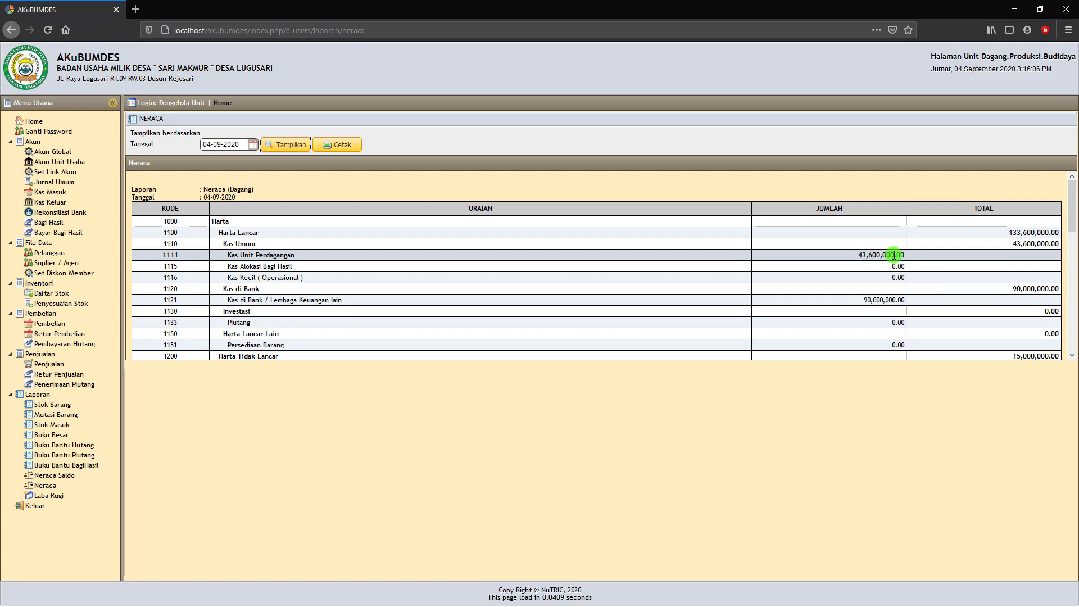
Check that both sides total 148,600,000, then print the Neraca to PDF.
{"action": "scroll", "coordinate": [900, 285], "scroll_direction": "down", "scroll_amount": 6}
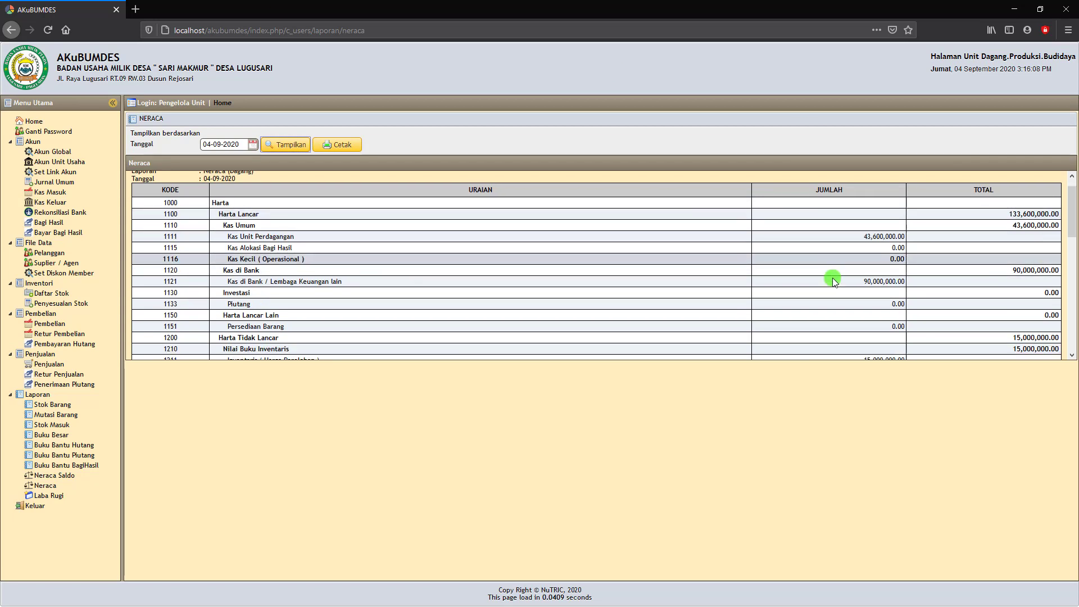
{"action": "scroll", "coordinate": [832, 278], "scroll_direction": "down", "scroll_amount": 5}
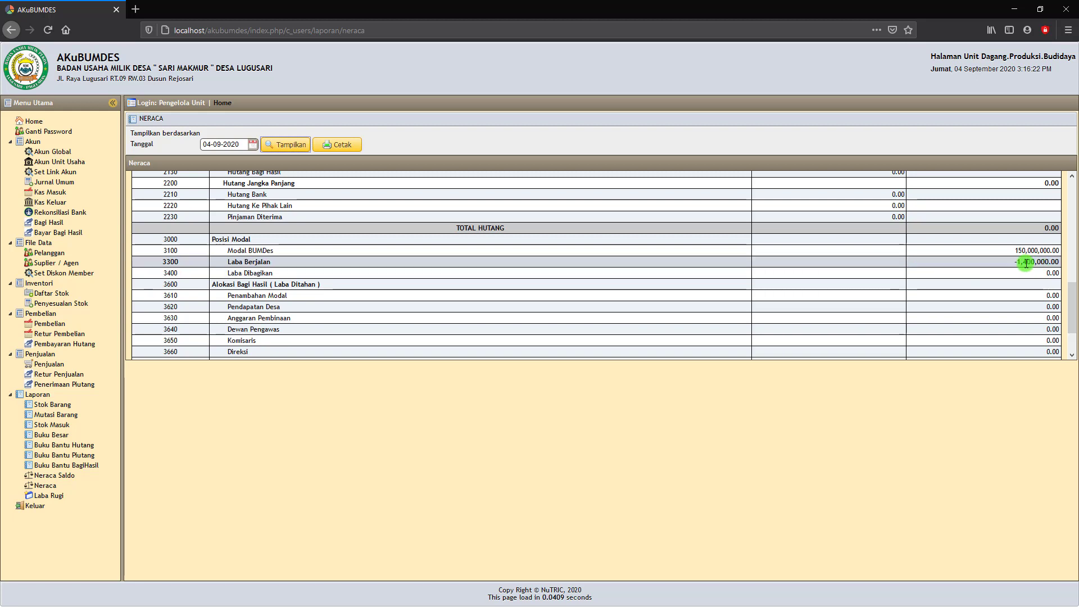
{"action": "scroll", "coordinate": [1030, 271], "scroll_direction": "down", "scroll_amount": 3}
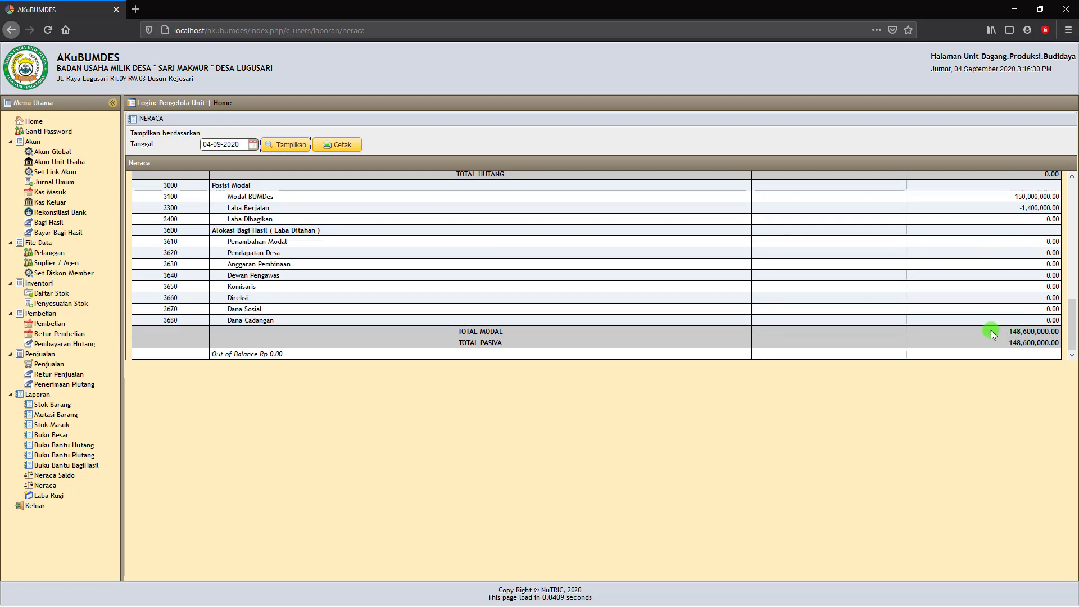
{"action": "scroll", "coordinate": [551, 258], "scroll_direction": "up", "scroll_amount": 10}
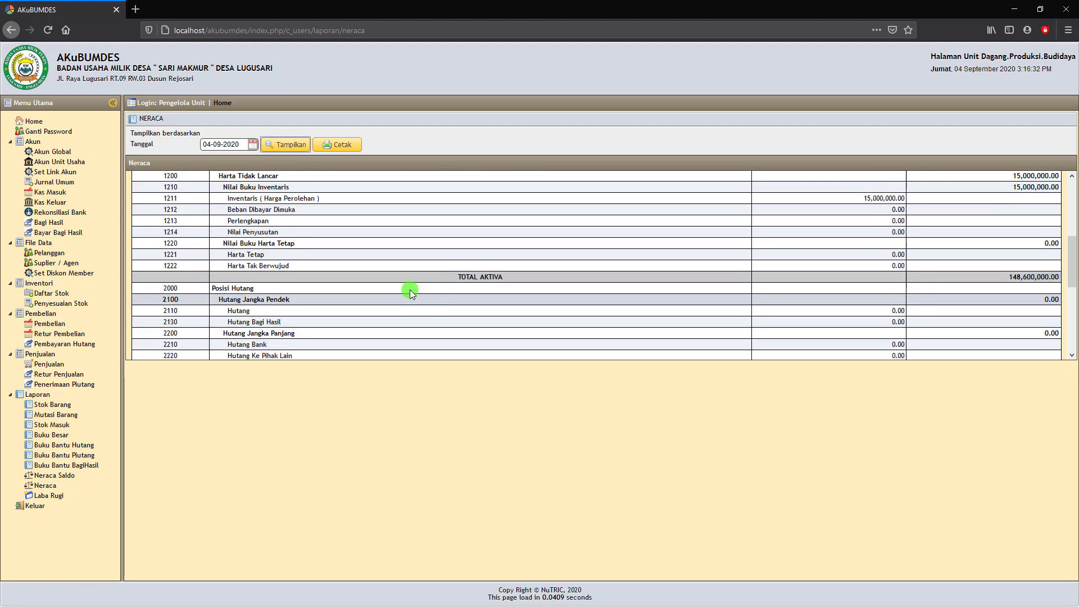
{"action": "left_click", "coordinate": [344, 150]}
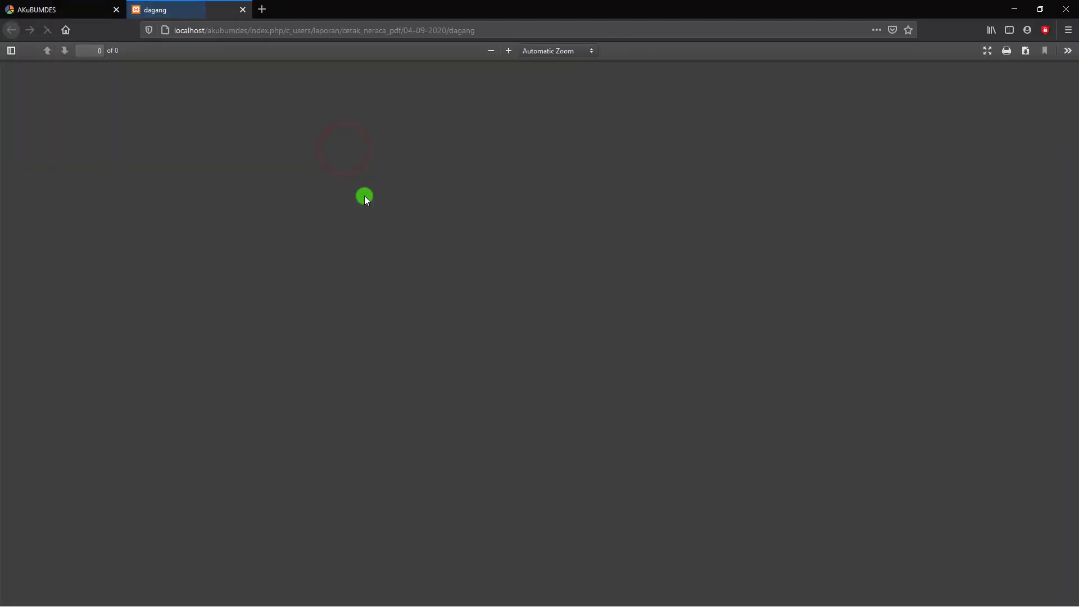
{"action": "scroll", "coordinate": [561, 245], "scroll_direction": "down", "scroll_amount": 5}
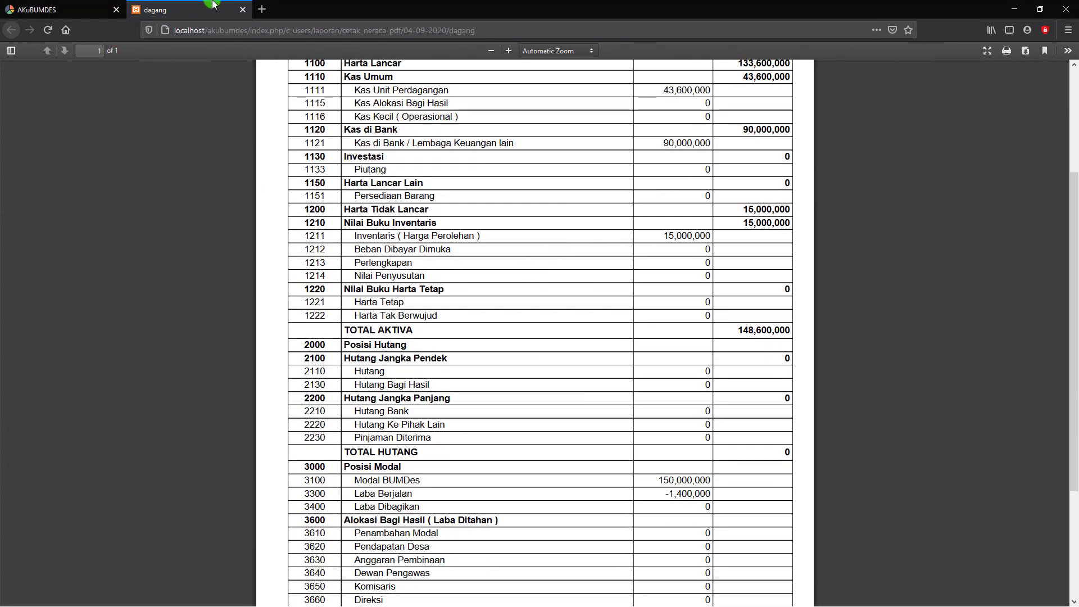
{"action": "left_click", "coordinate": [242, 10]}
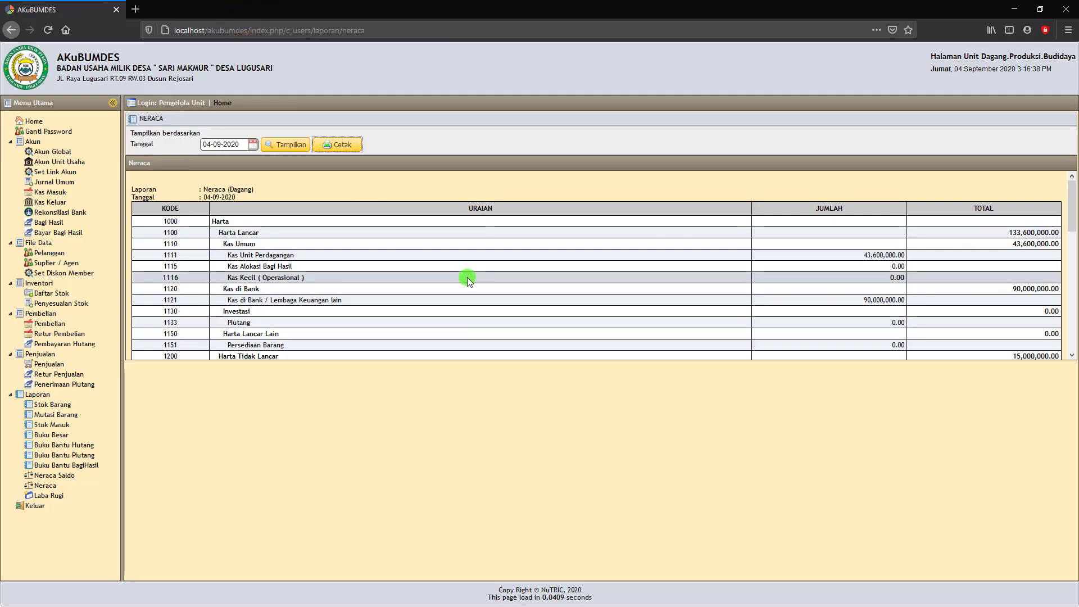